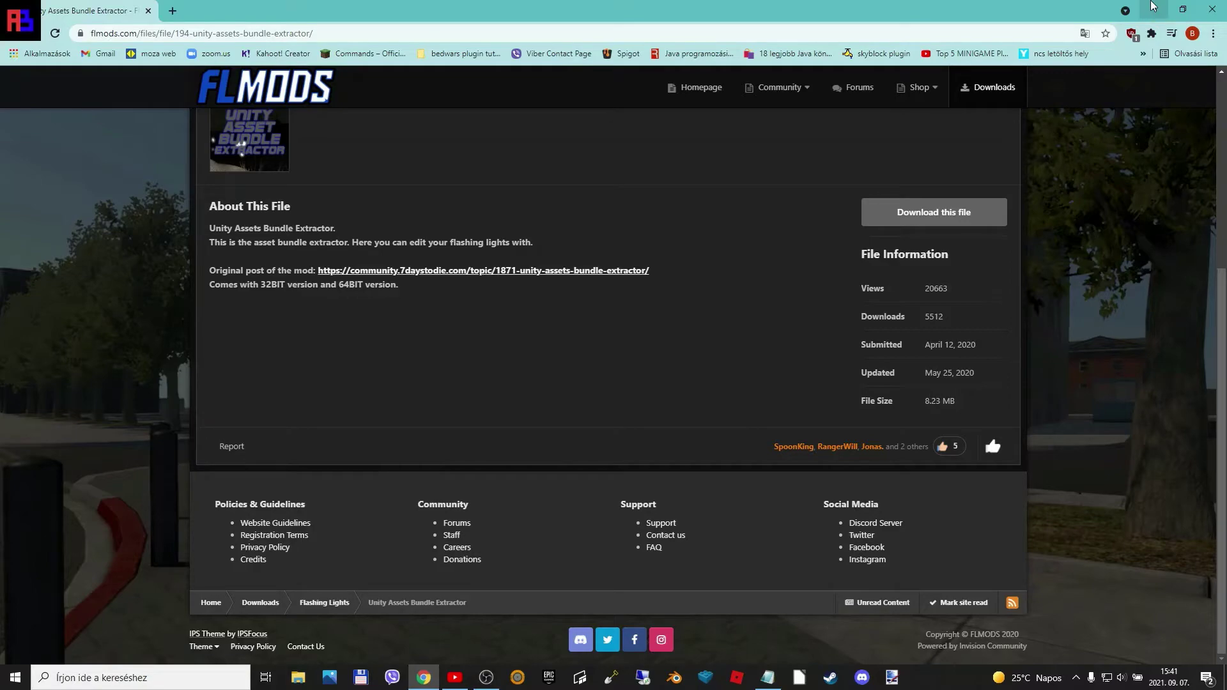
- Switch from the browser to Total Commander and open the 64bit folder inside Documents\FLMODS
click(1153, 8)
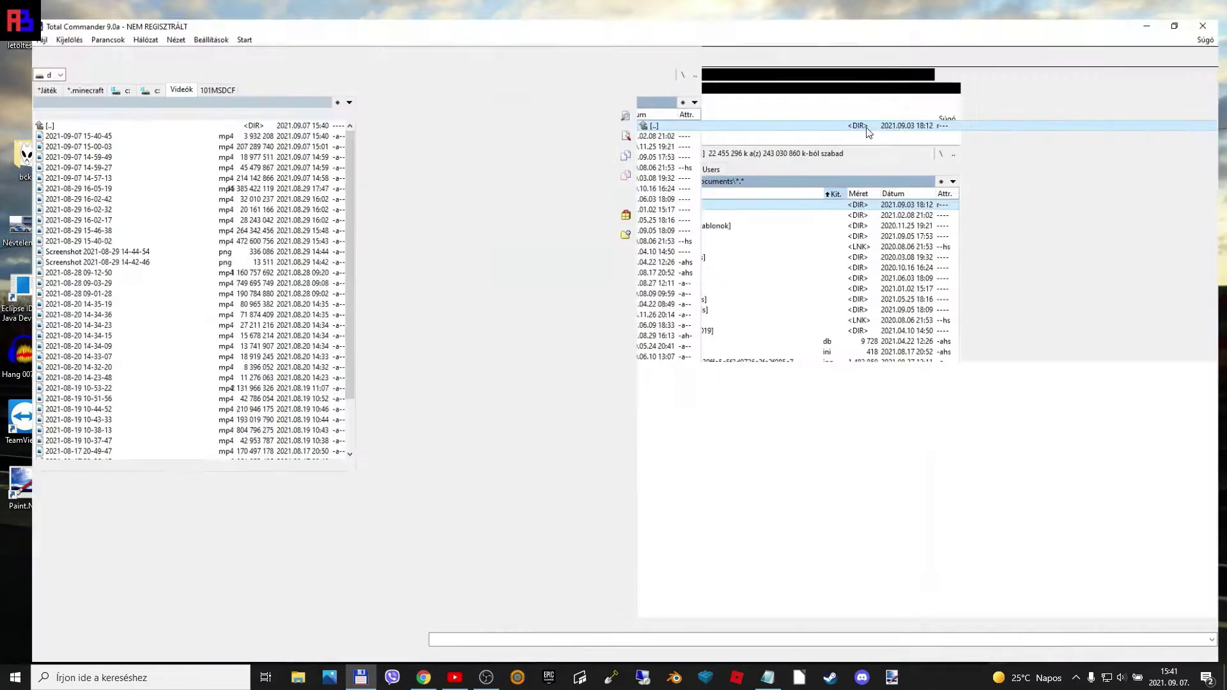
click(915, 86)
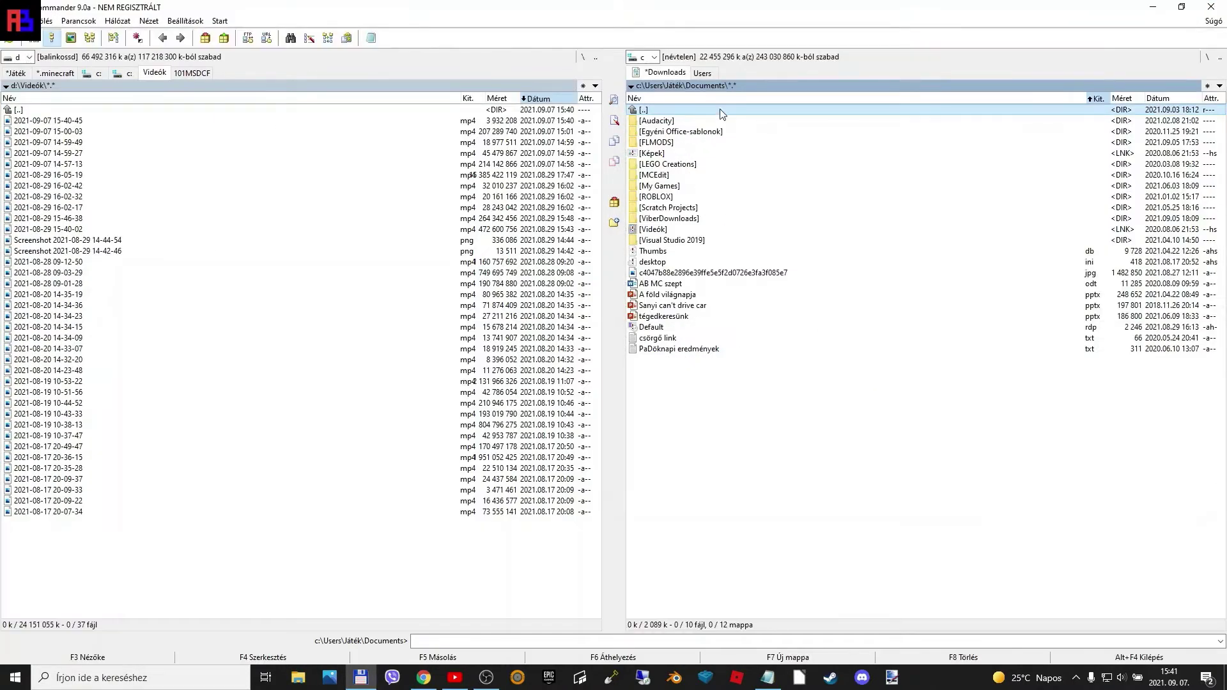
double_click(669, 143)
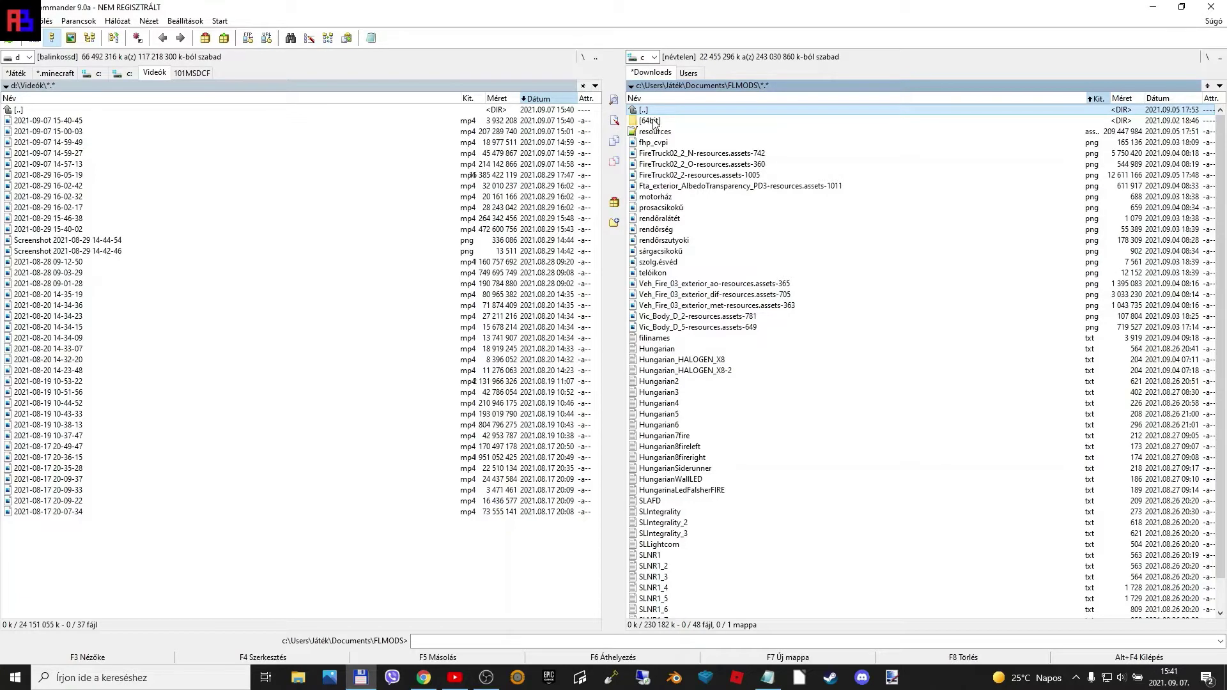
double_click(651, 121)
double_click(698, 219)
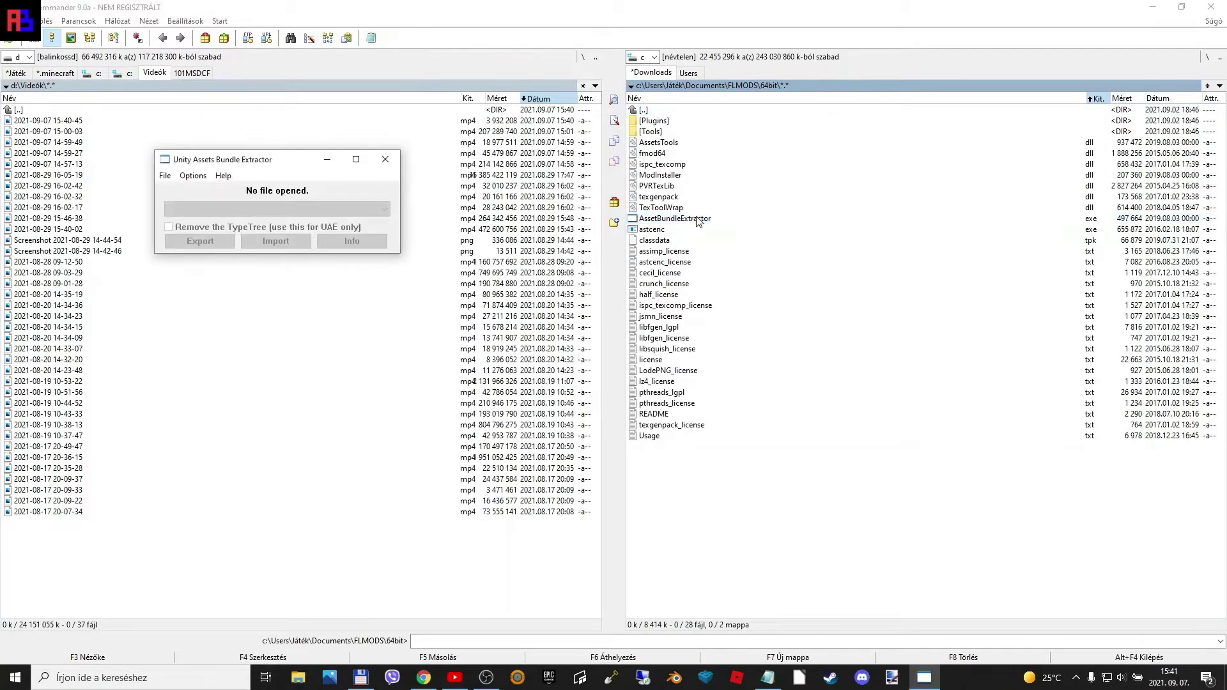
drag(284, 161, 713, 258)
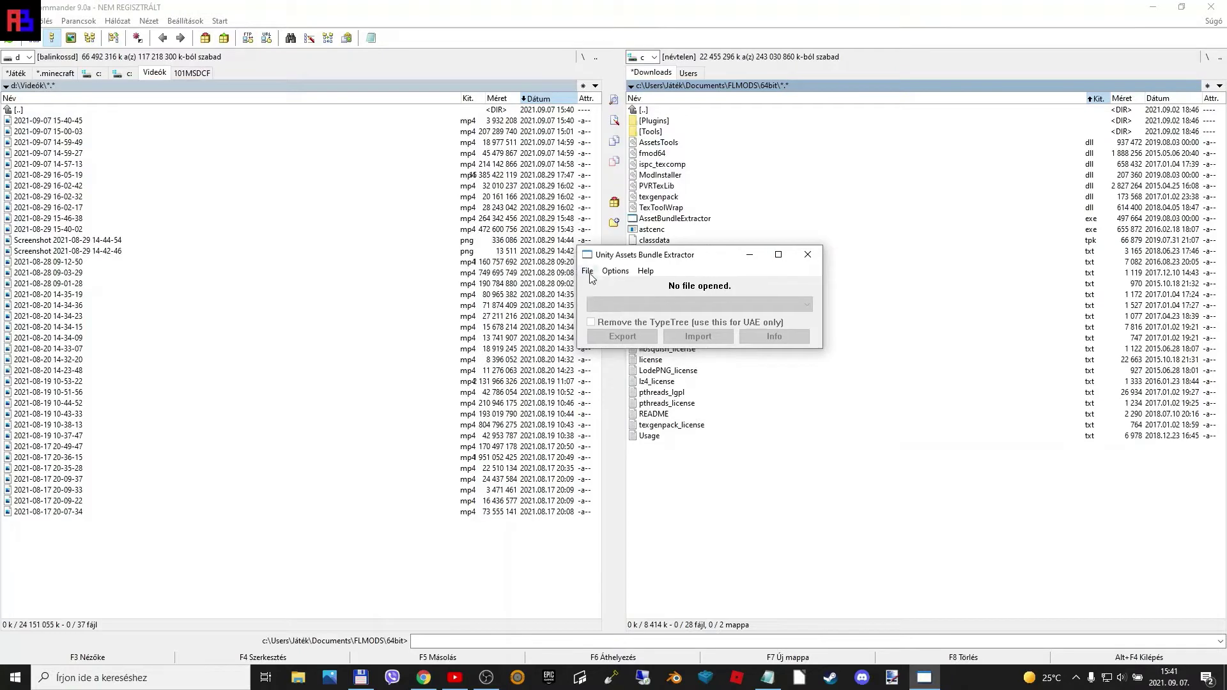
click(809, 260)
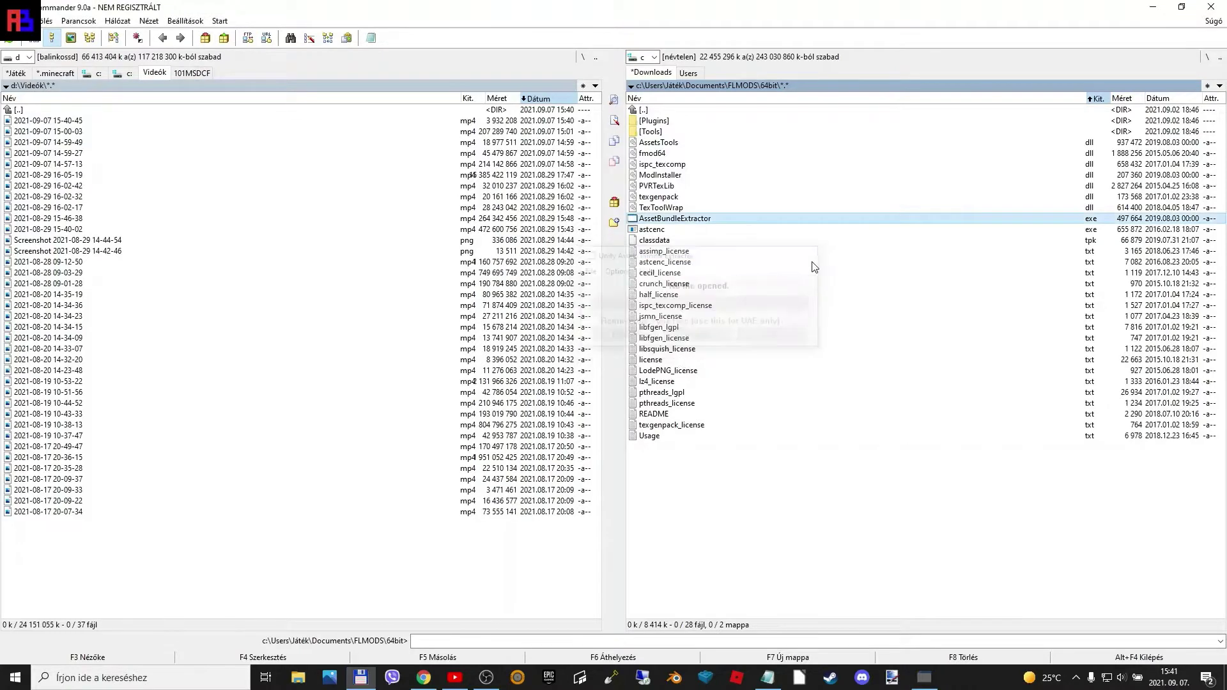
- Switch the other file pane to the root of drive C and open Program Files (x86)\Steam
click(20, 57)
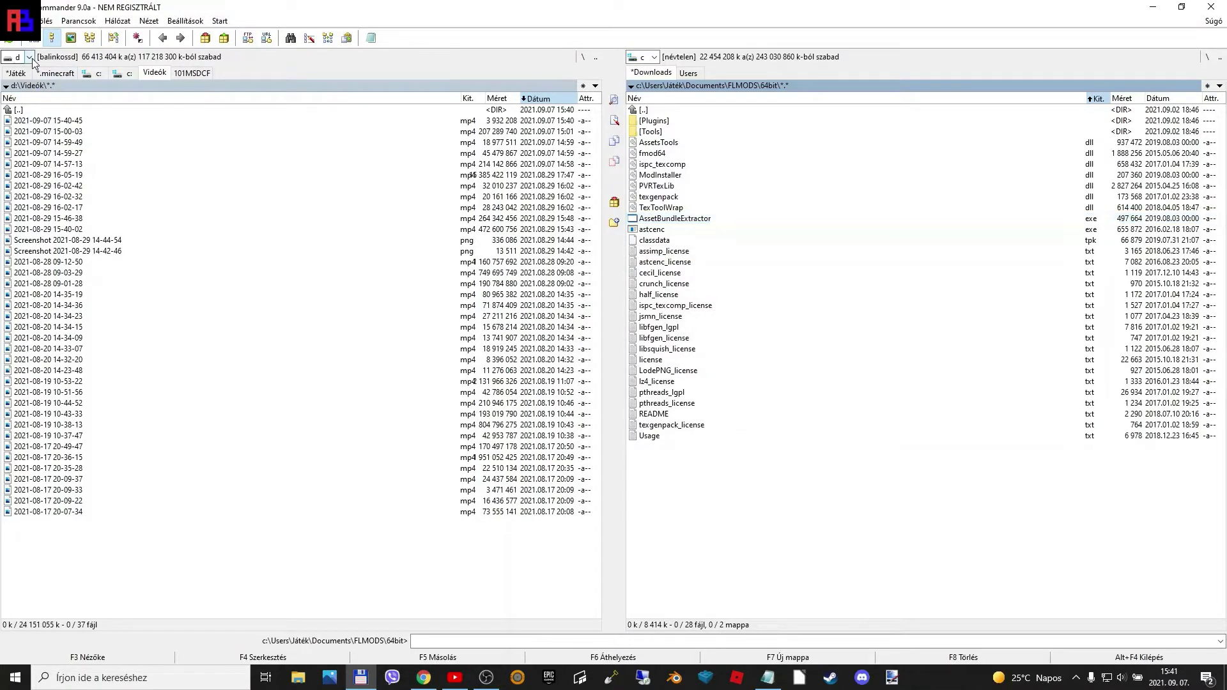
click(38, 77)
key(ctrl+backslash)
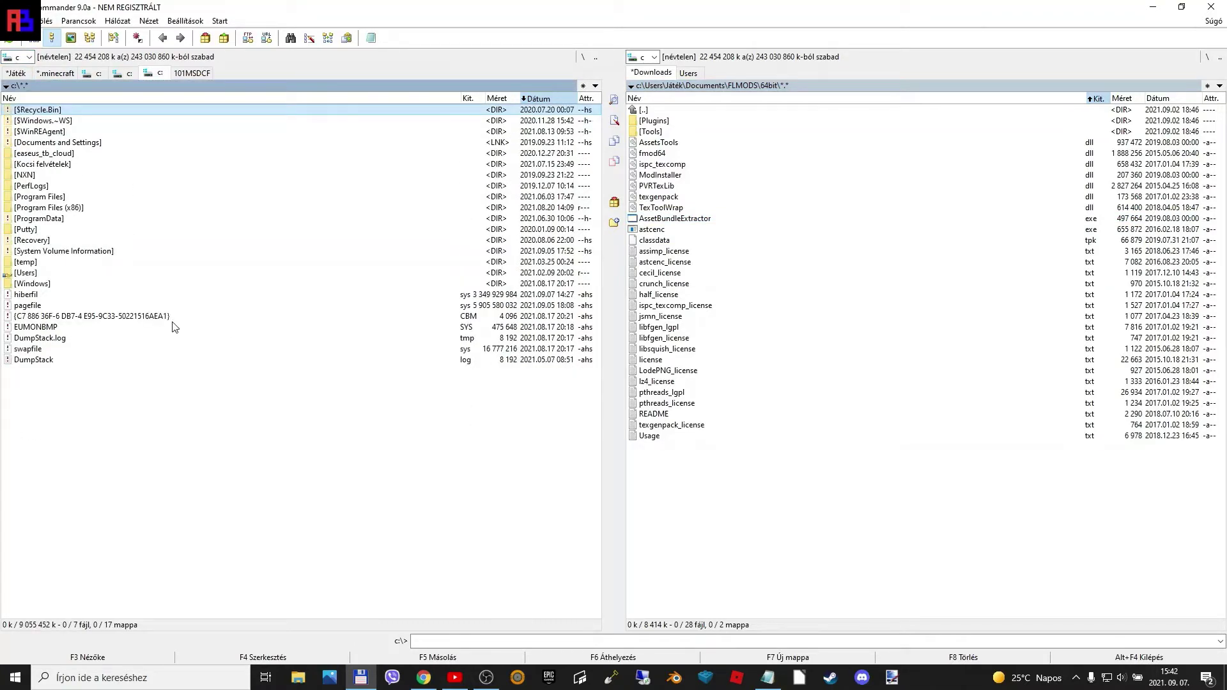
double_click(75, 212)
scroll(58, 447, down, 5)
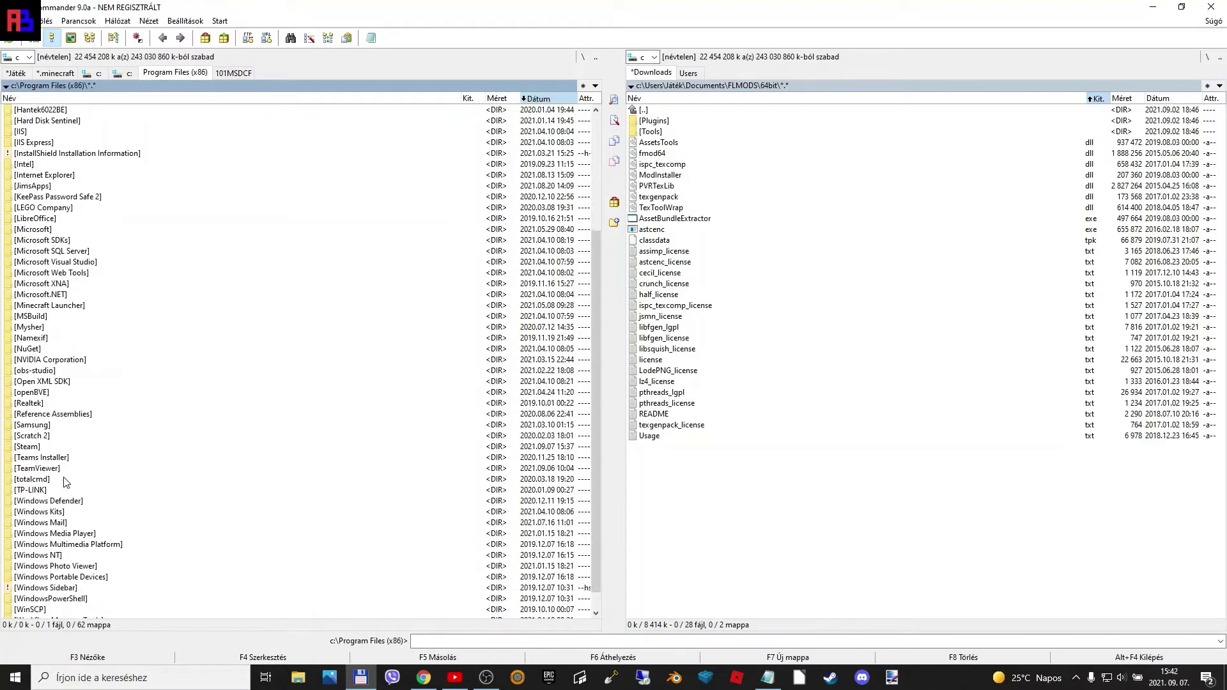
double_click(32, 446)
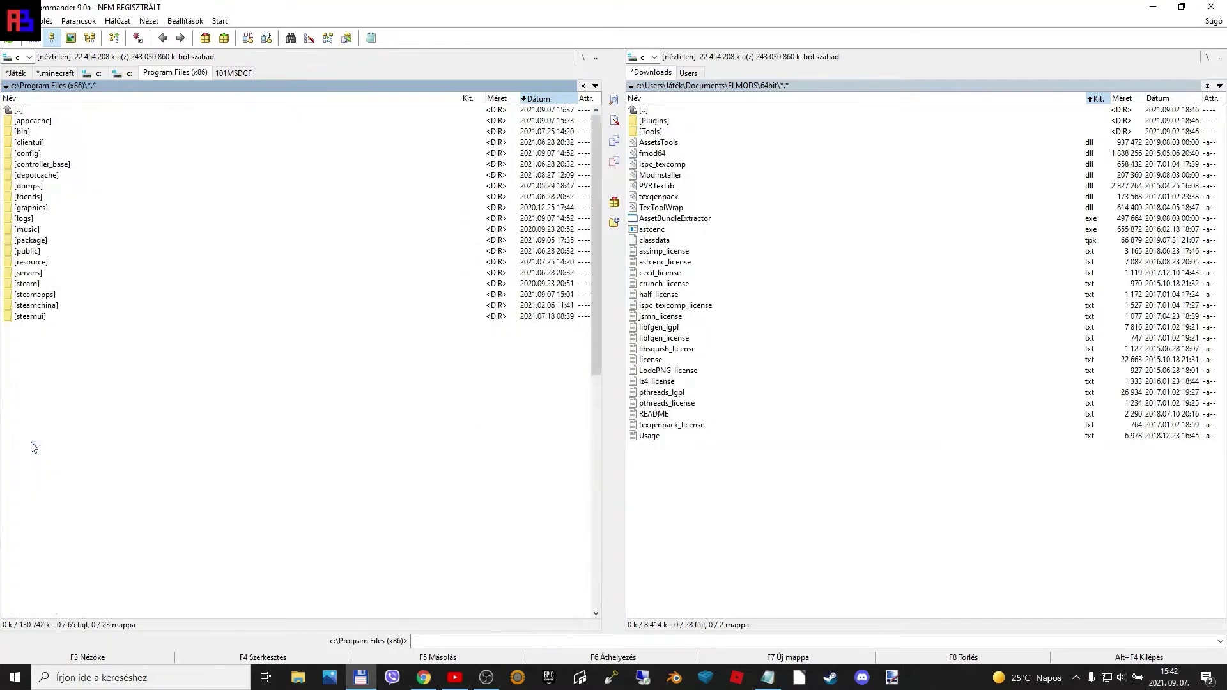
- Go from the Steam folder into steamapps\common\Flashing Lights\flashinglights_Data
click(52, 295)
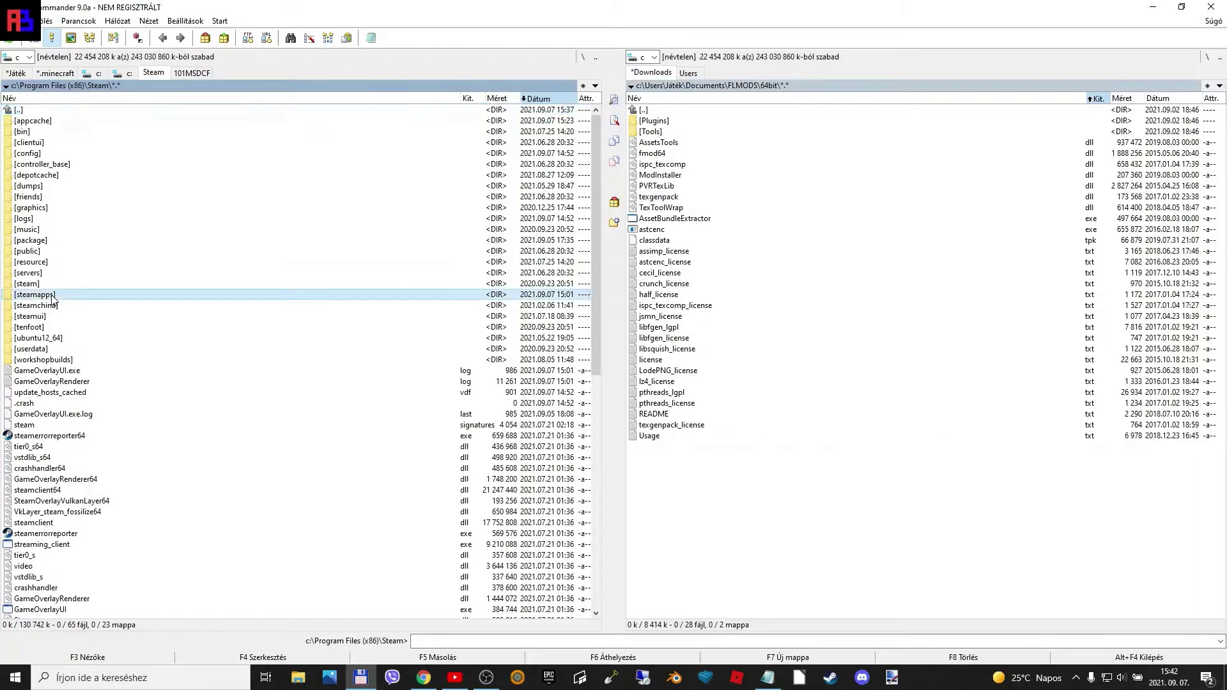
double_click(52, 295)
double_click(47, 122)
click(58, 122)
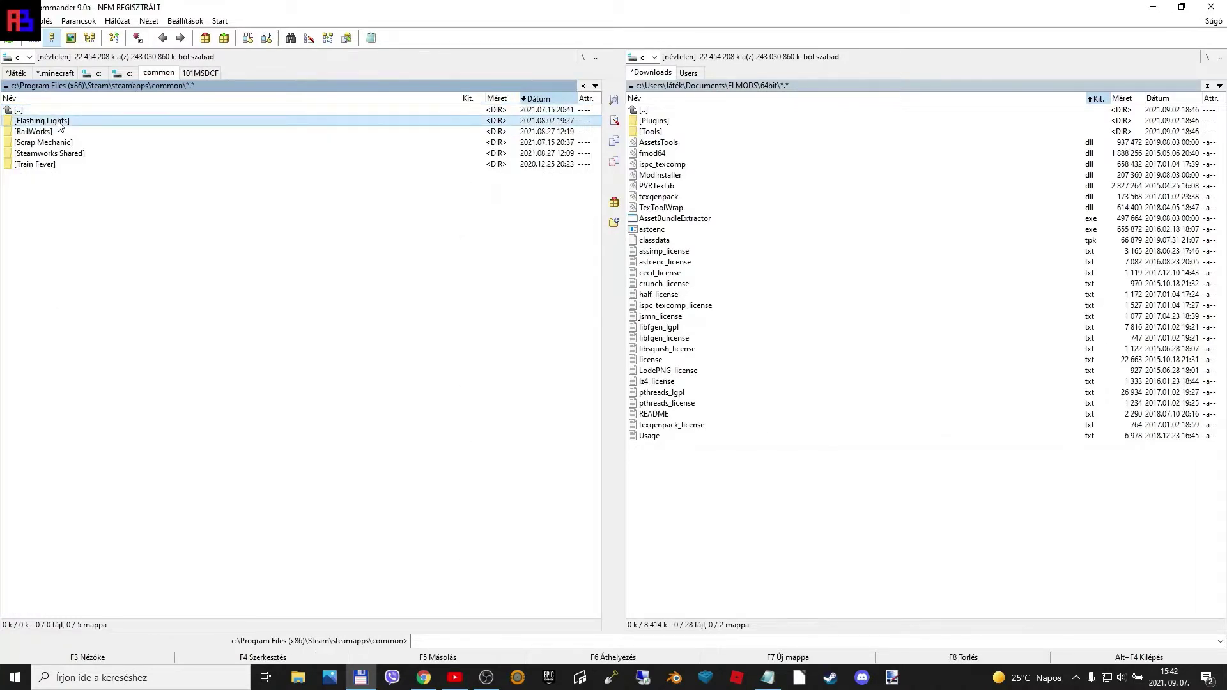
double_click(58, 122)
double_click(58, 122)
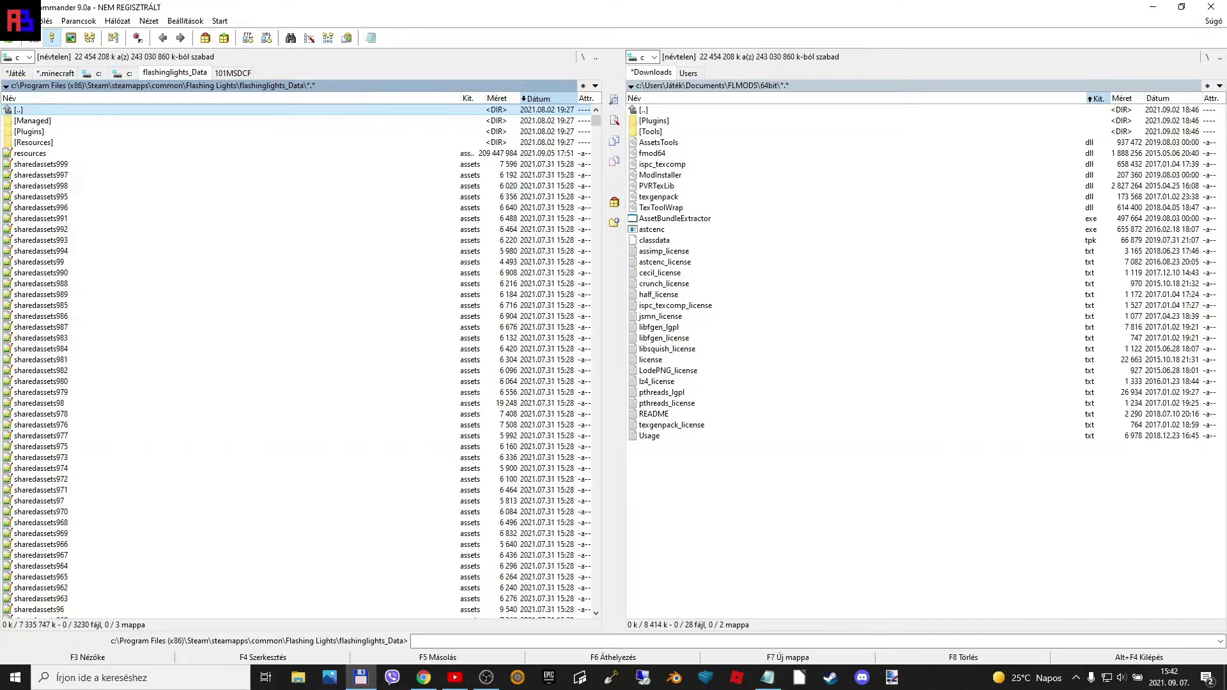
- Find the resources.assets file in the flashinglights_Data folder and copy it
scroll(302, 387, down, 12)
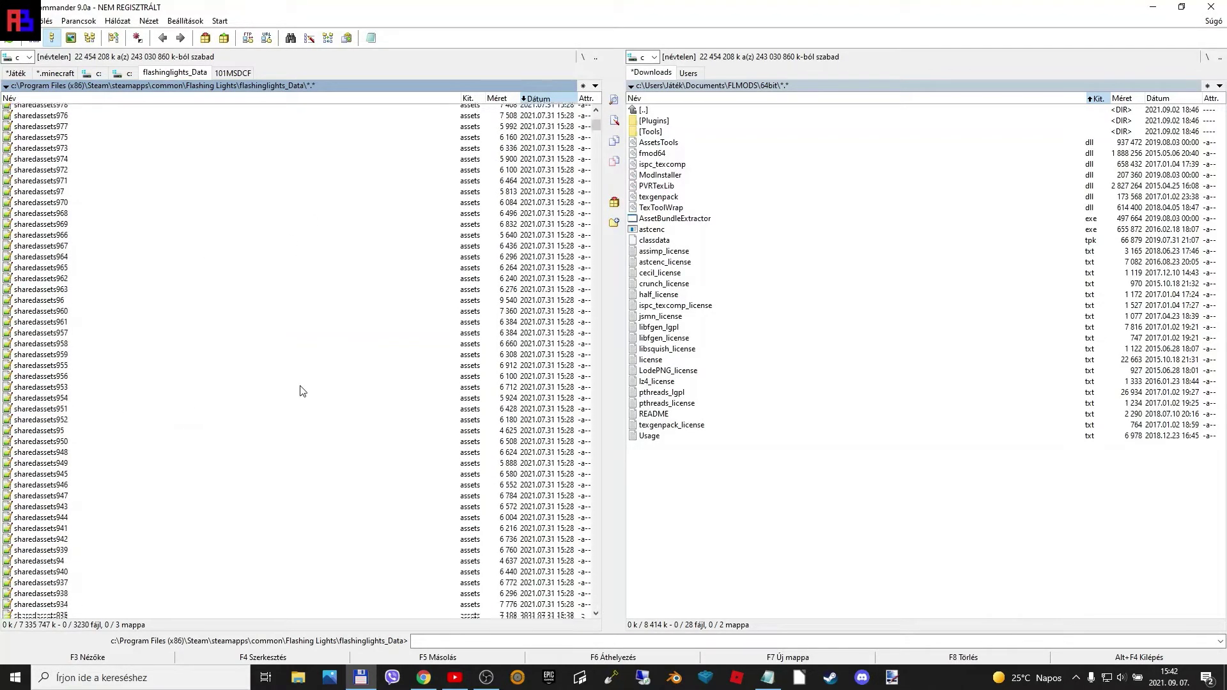
scroll(320, 365, down, 10)
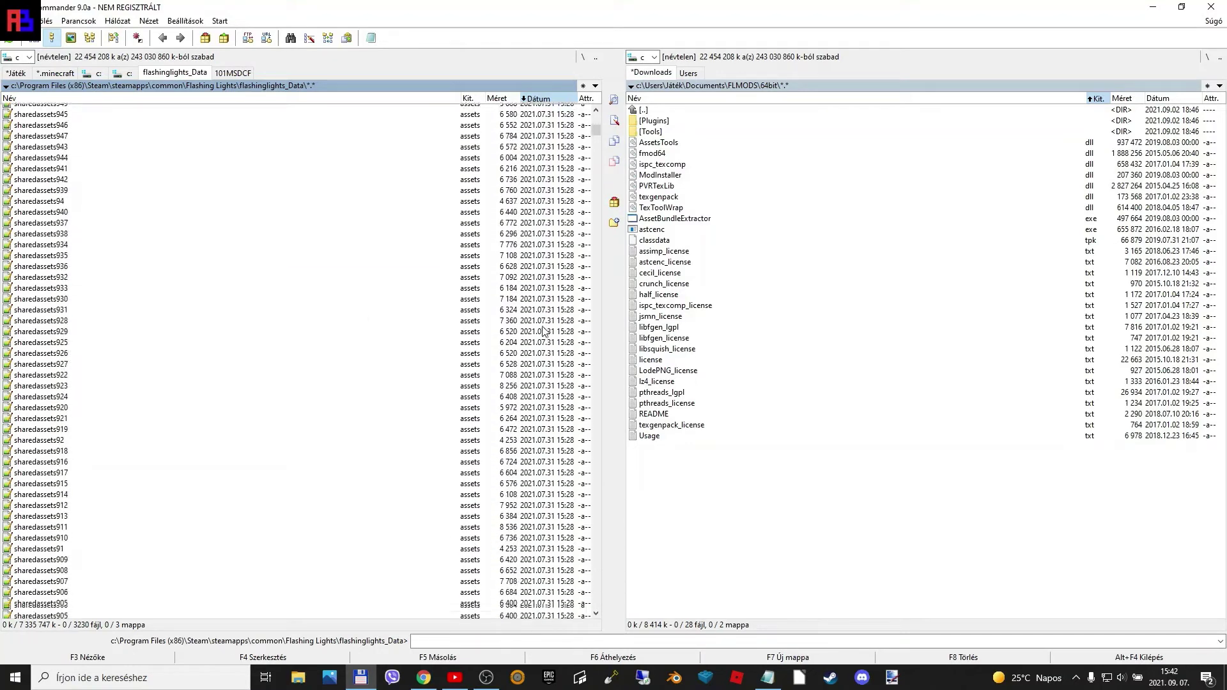
scroll(543, 331, down, 9)
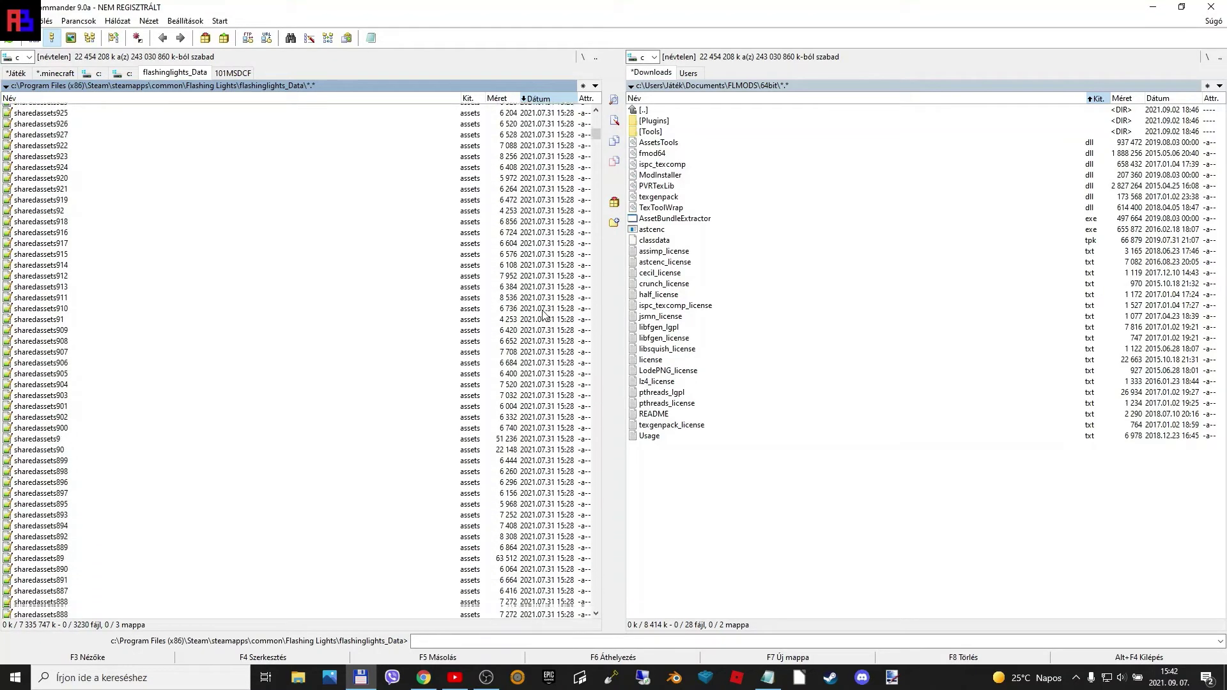
scroll(315, 397, down, 14)
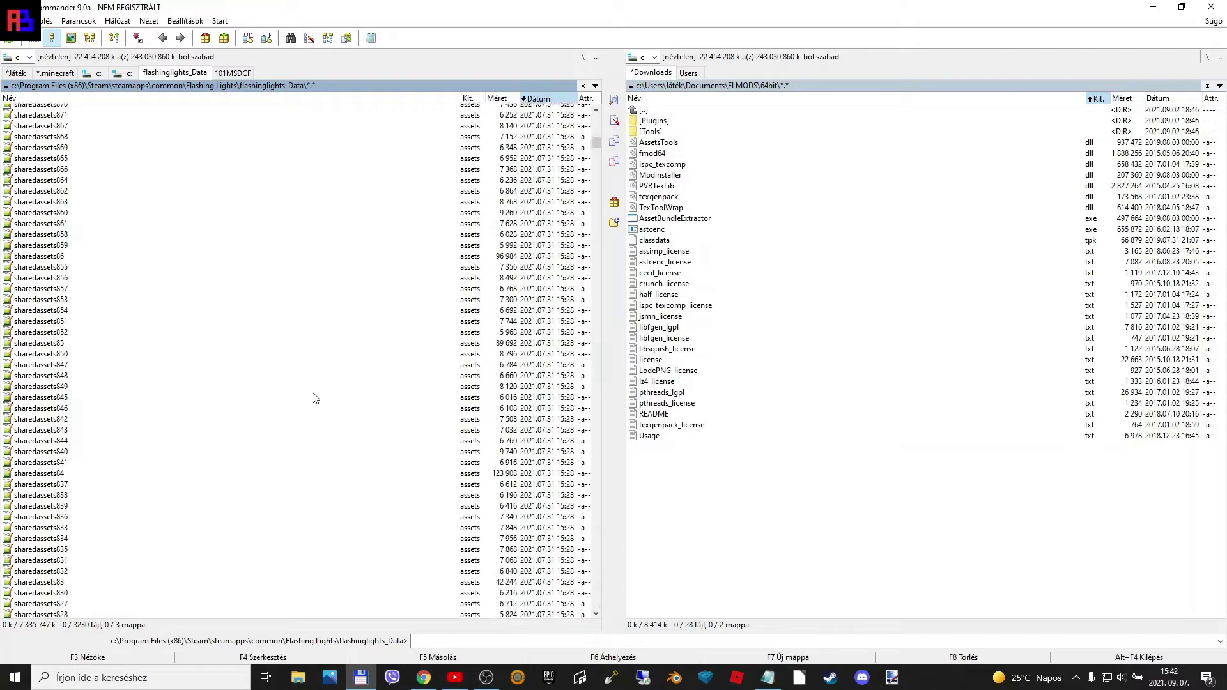
scroll(315, 397, up, 7)
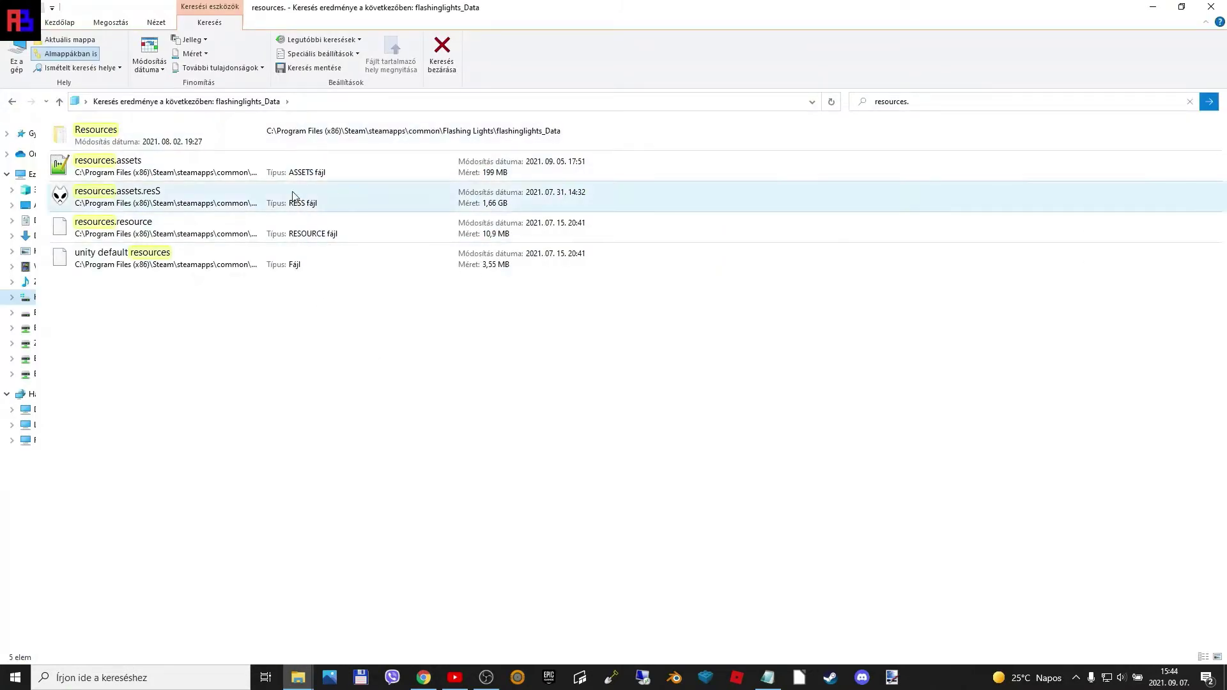
click(213, 173)
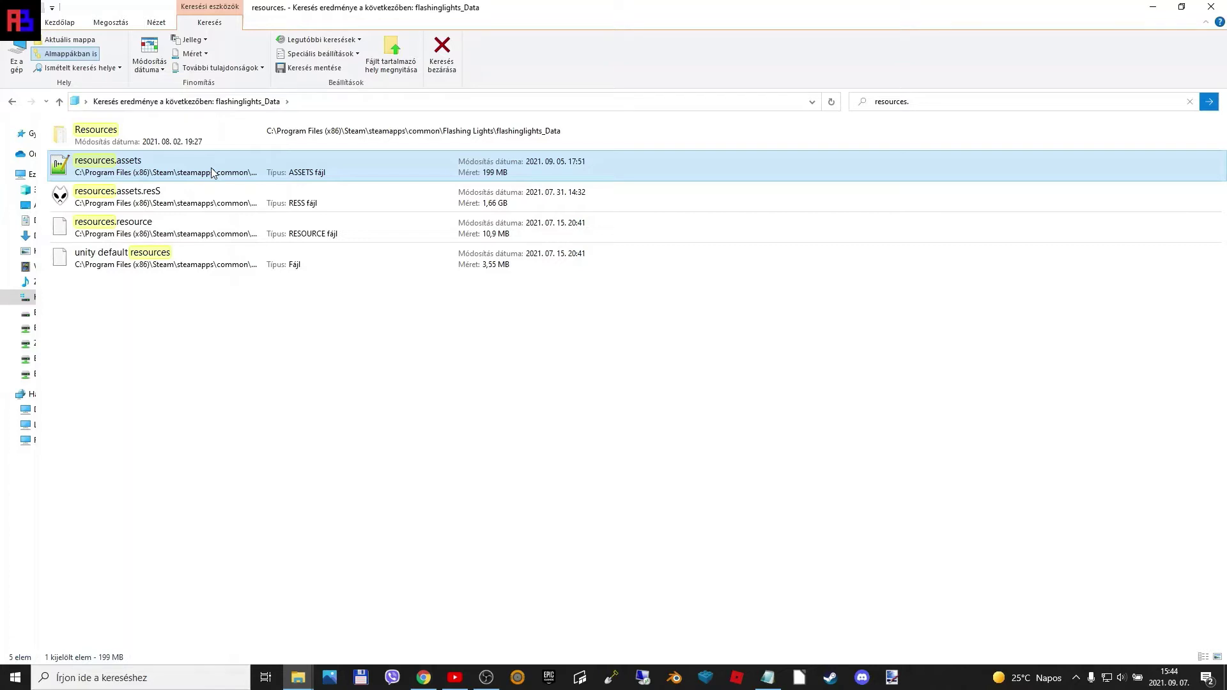
right_click(211, 172)
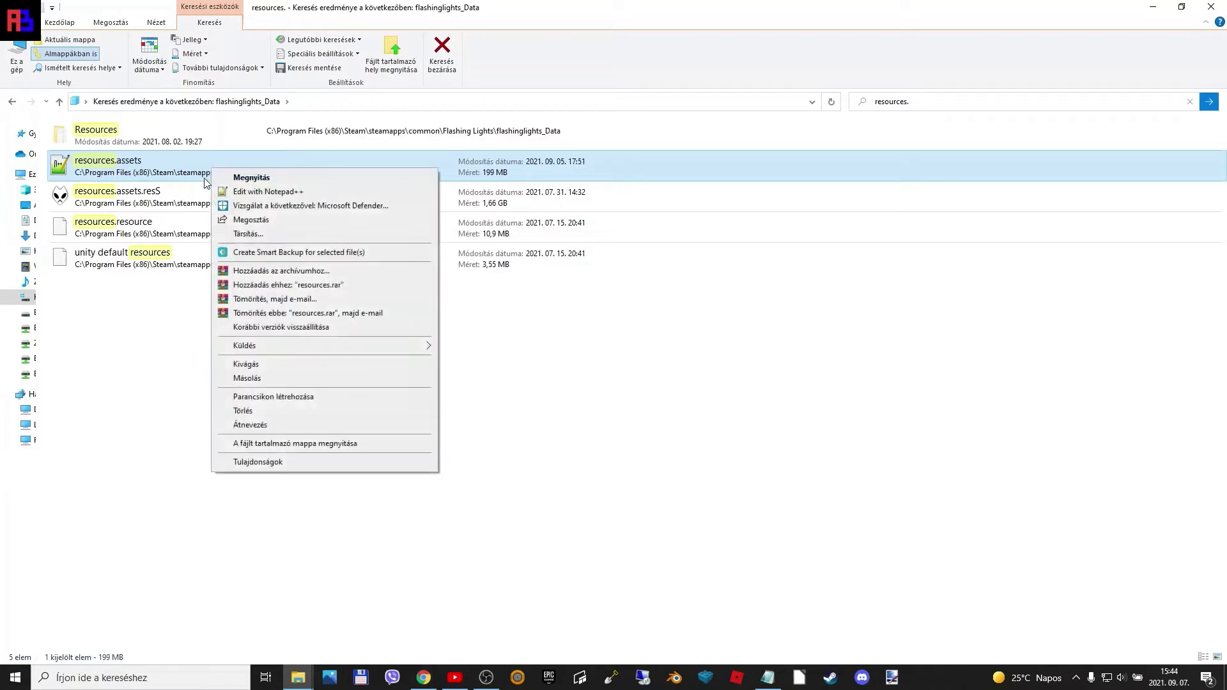
click(267, 378)
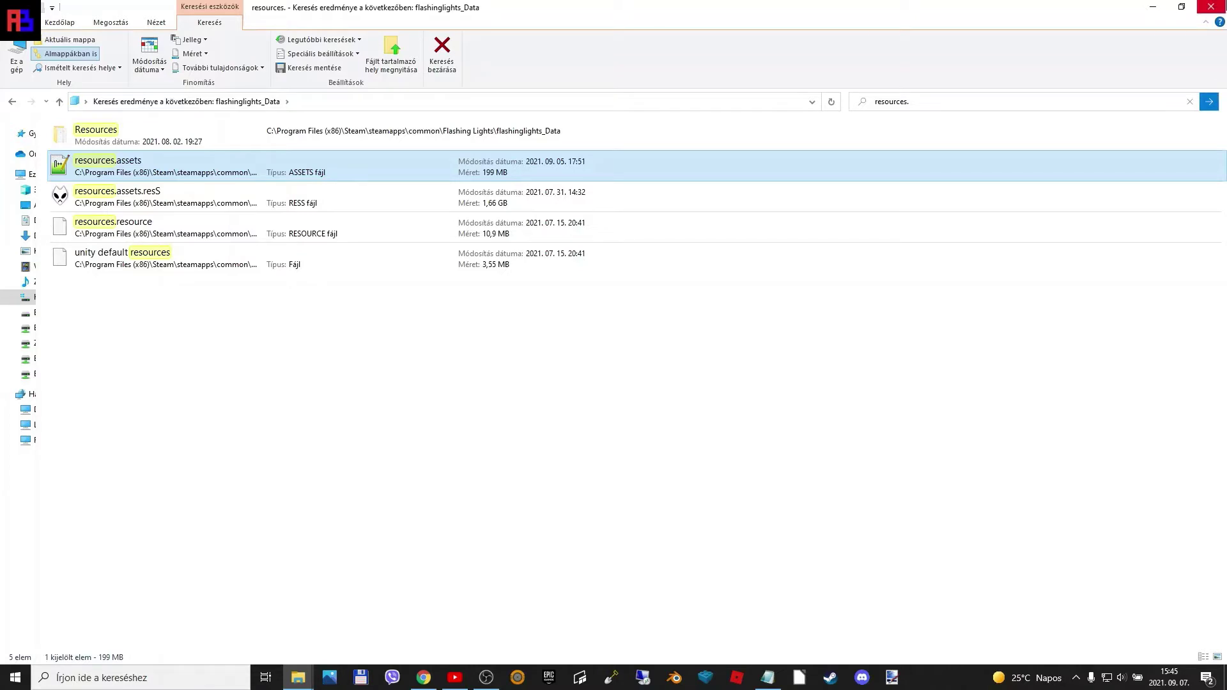
- Switch to Total Commander, launch AssetBundleExtractor from FLMODS\64bit and move its window to the middle of the screen
key(alt+Tab)
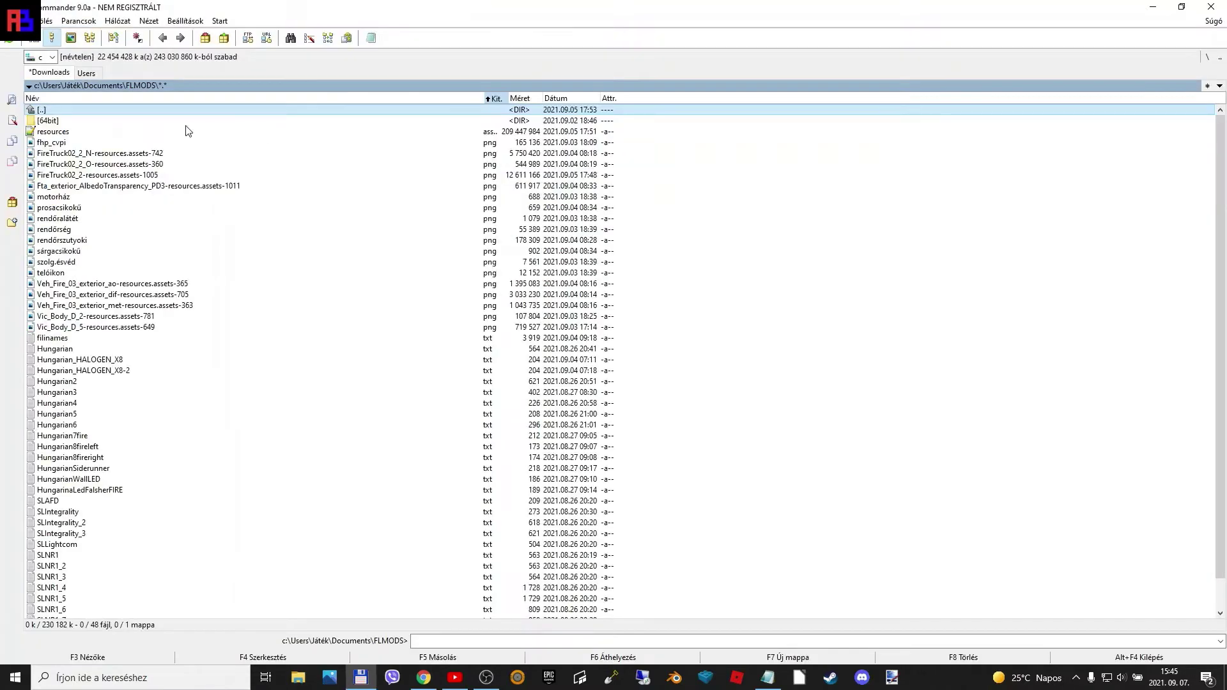
double_click(51, 123)
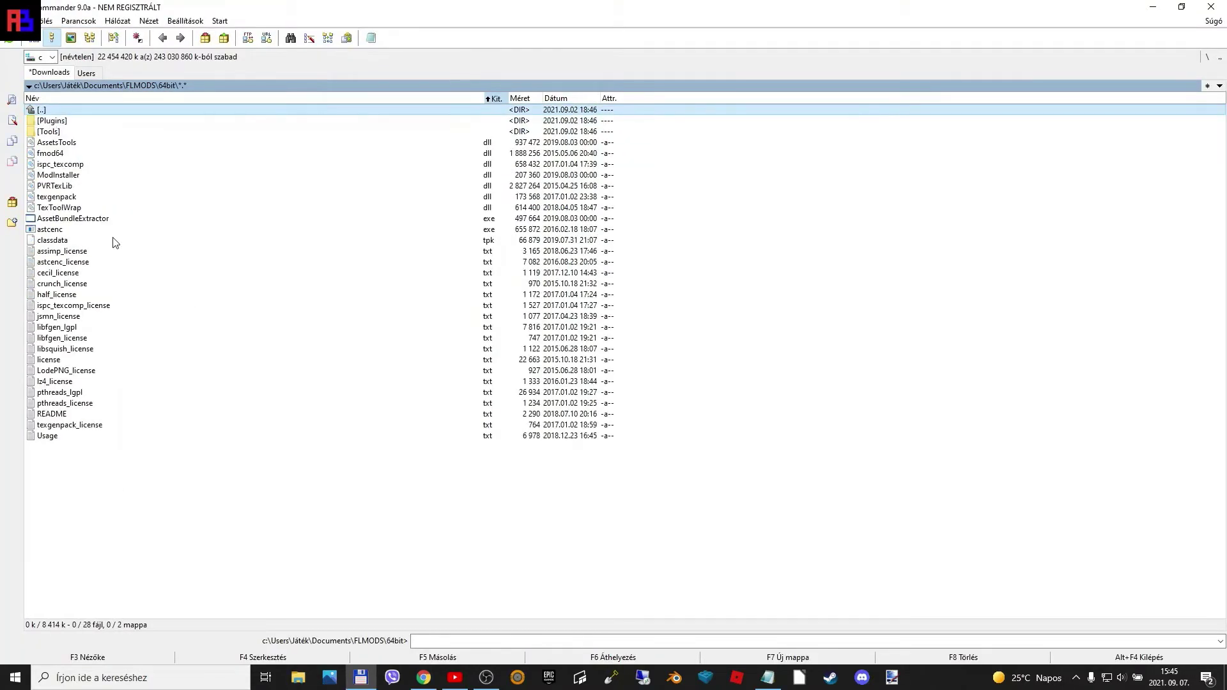
double_click(83, 220)
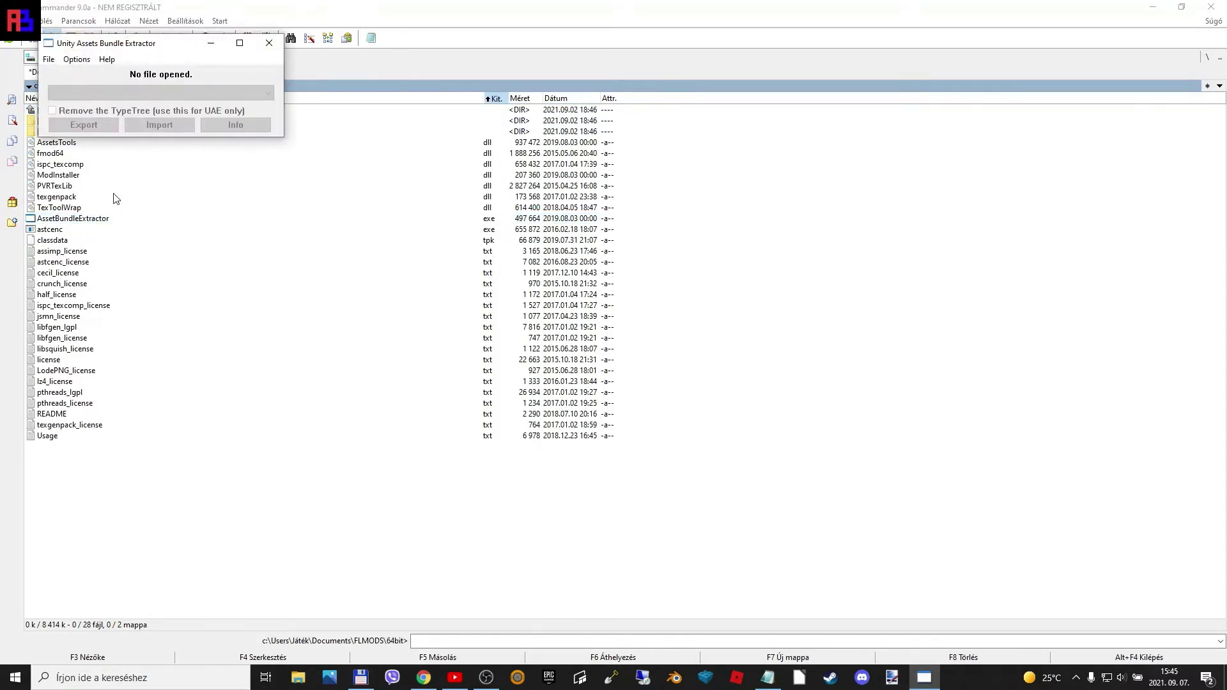
drag(145, 51, 620, 279)
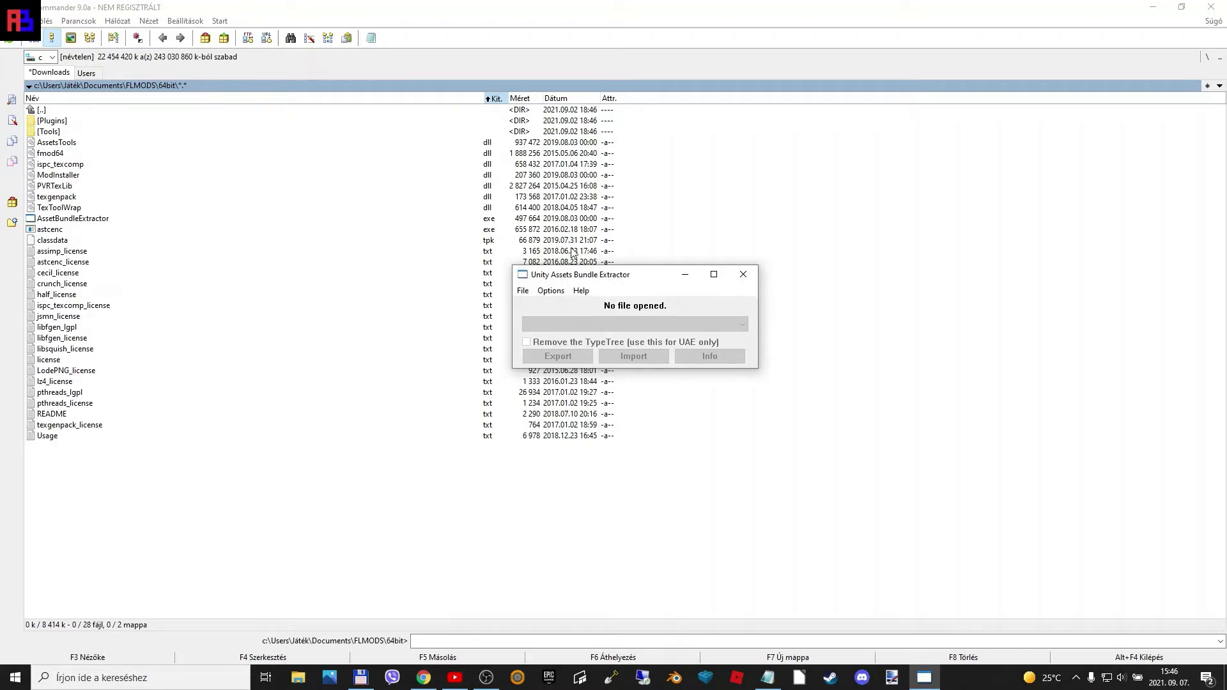
- Start opening a file in Unity Assets Bundle Extractor and browse to the Steam folder in Programfájlok (x86) on drive C
click(526, 294)
click(542, 303)
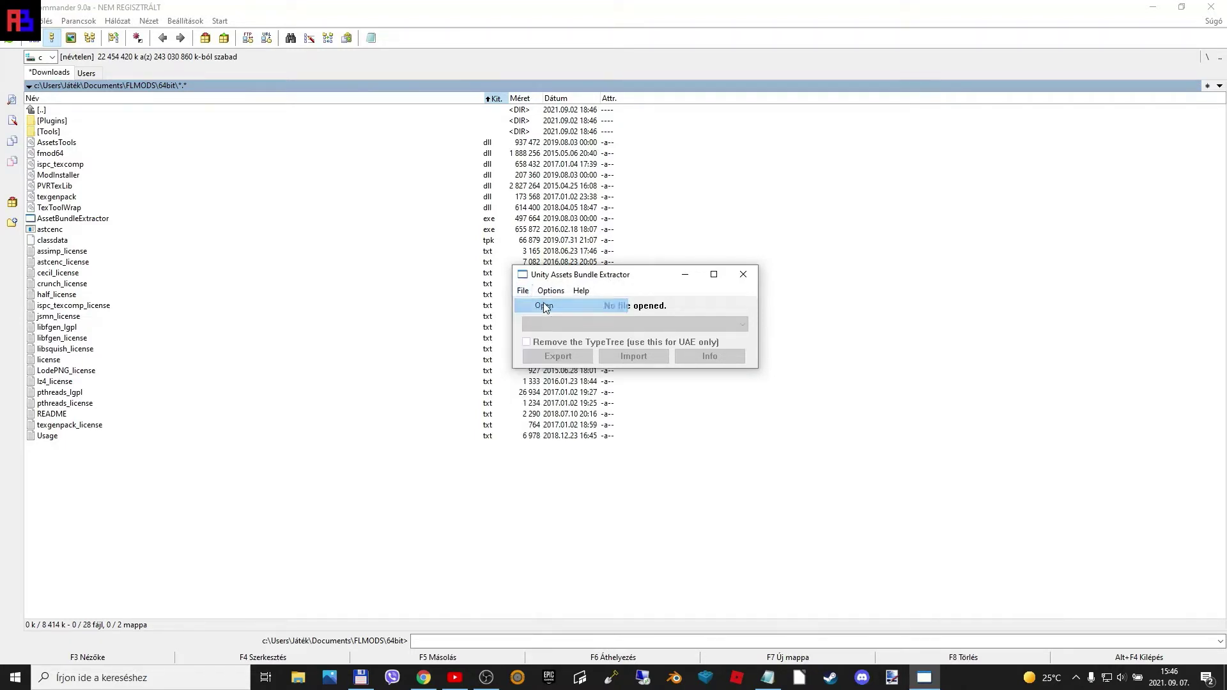
click(385, 443)
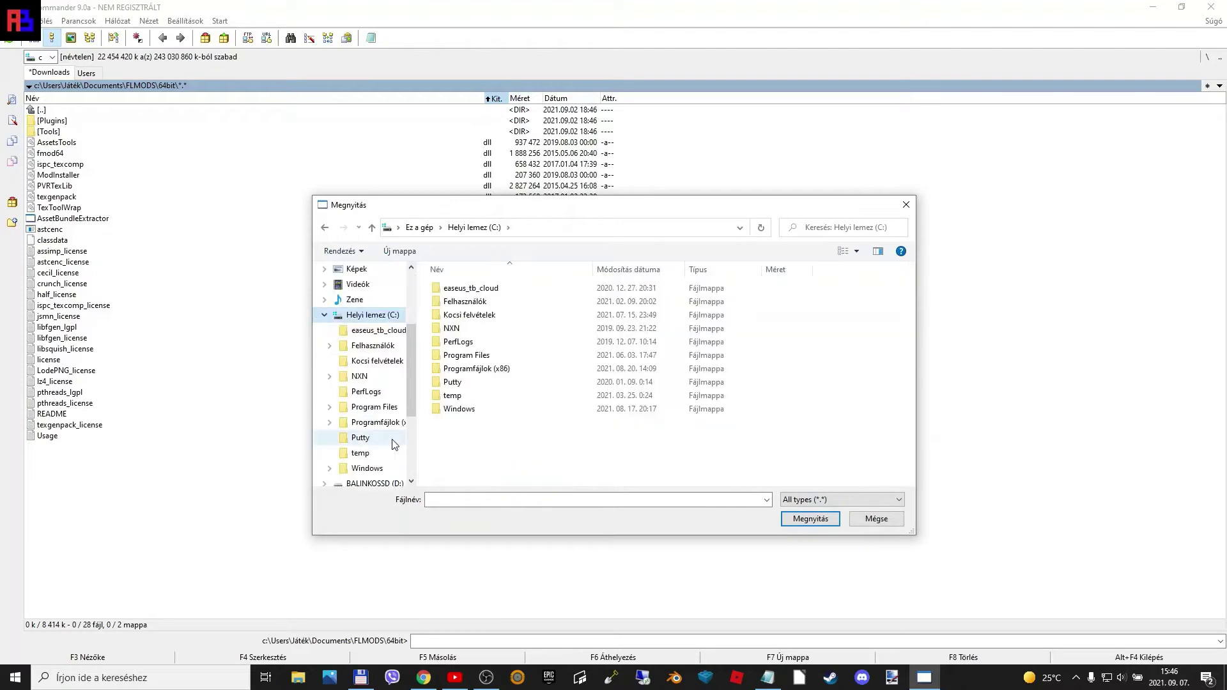
double_click(505, 369)
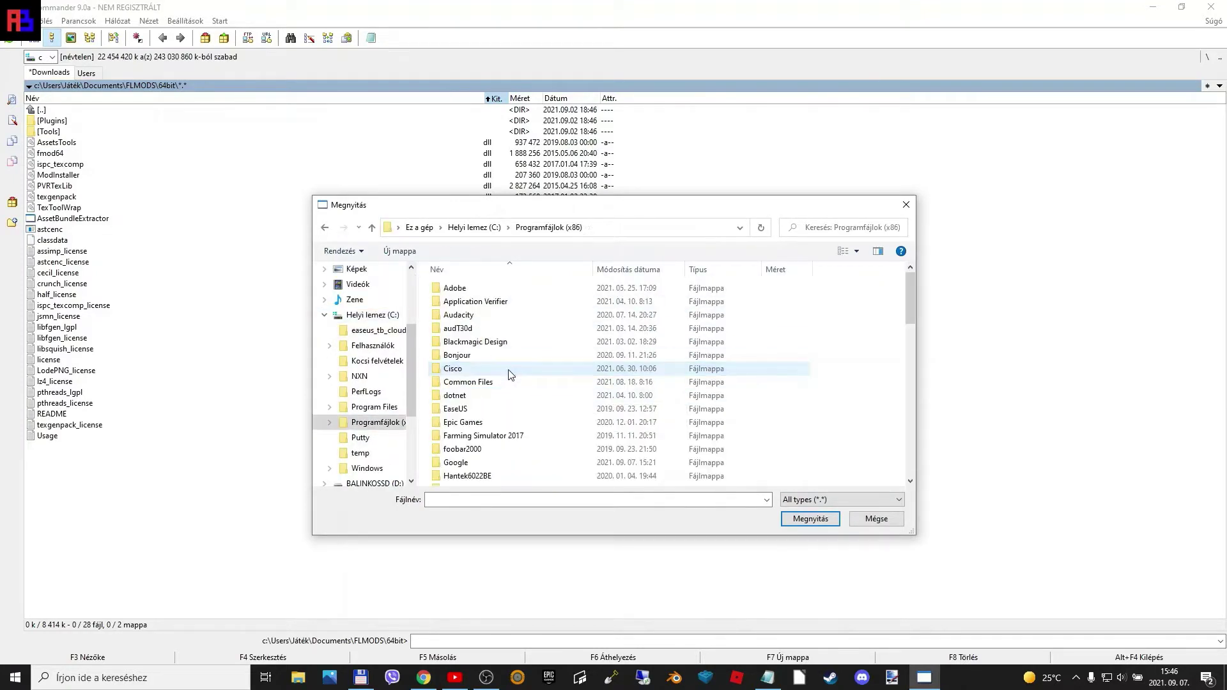
scroll(511, 420, down, 5)
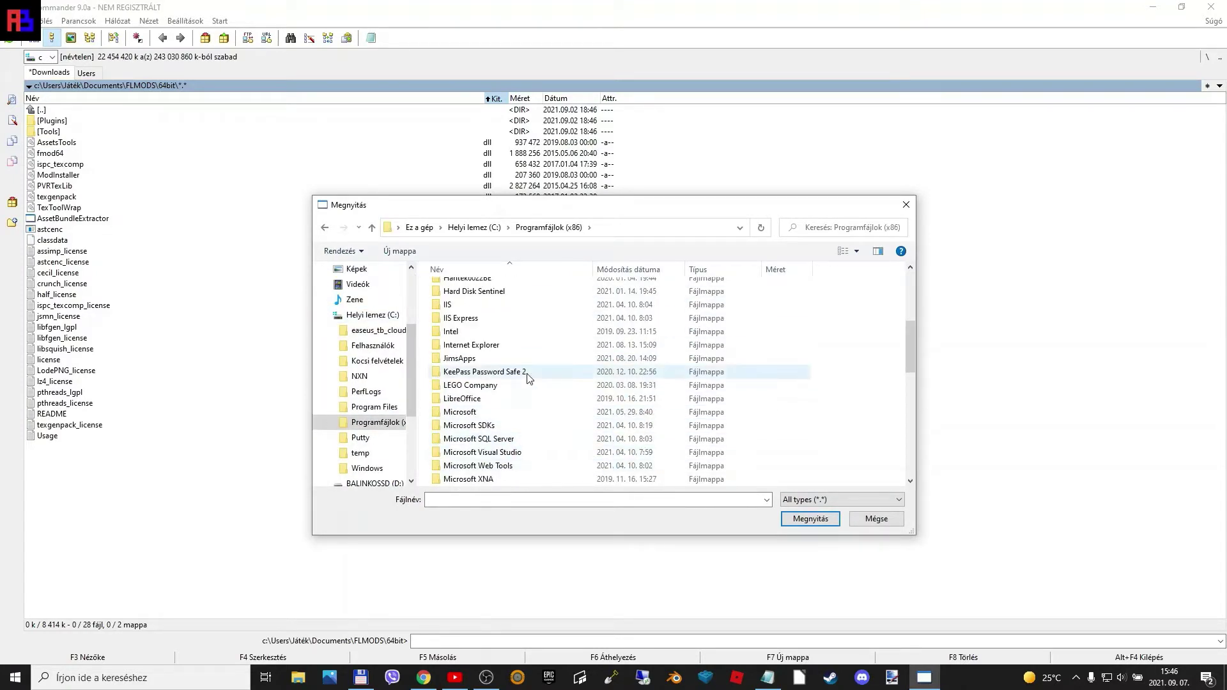
scroll(529, 396, down, 5)
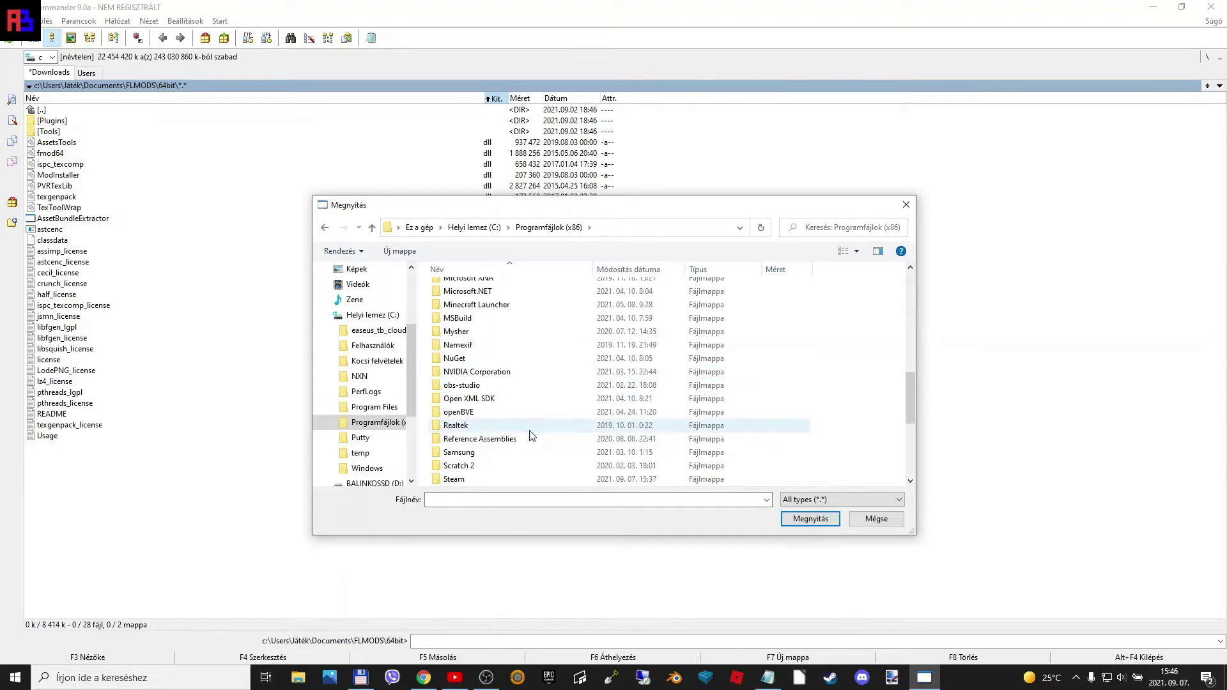
double_click(480, 479)
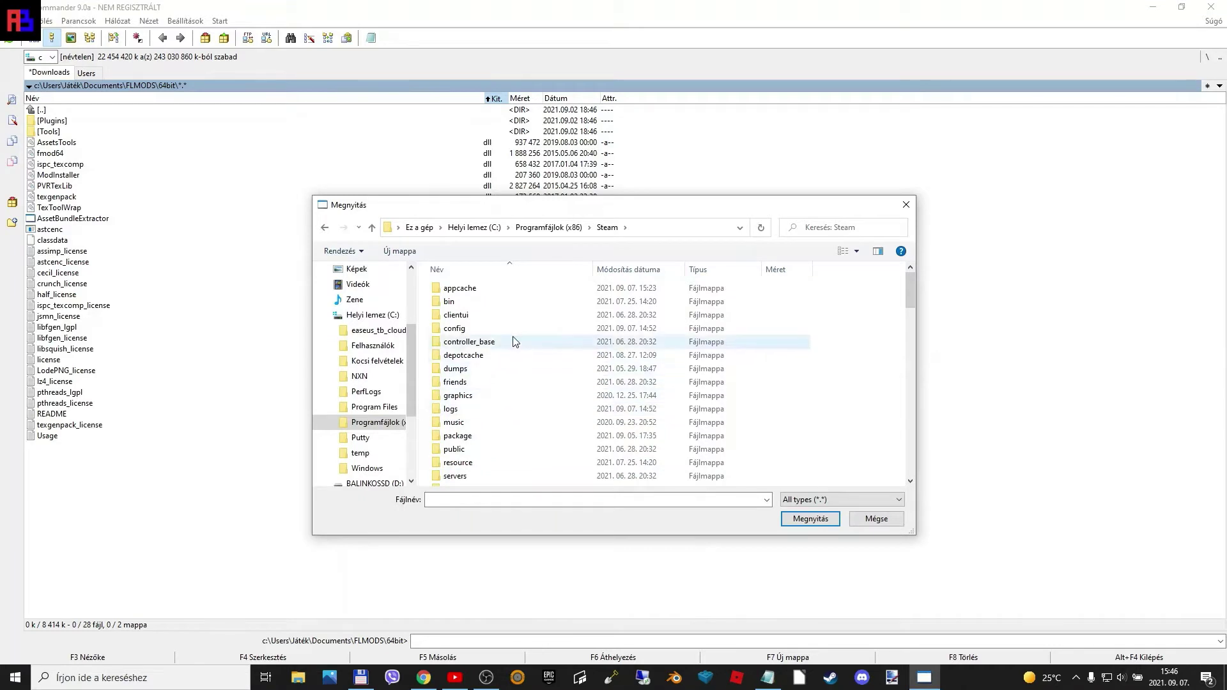
- Go into steamapps\common\Flashing Lights\flashinglights_Data in the file opening dialog
scroll(513, 342, down, 3)
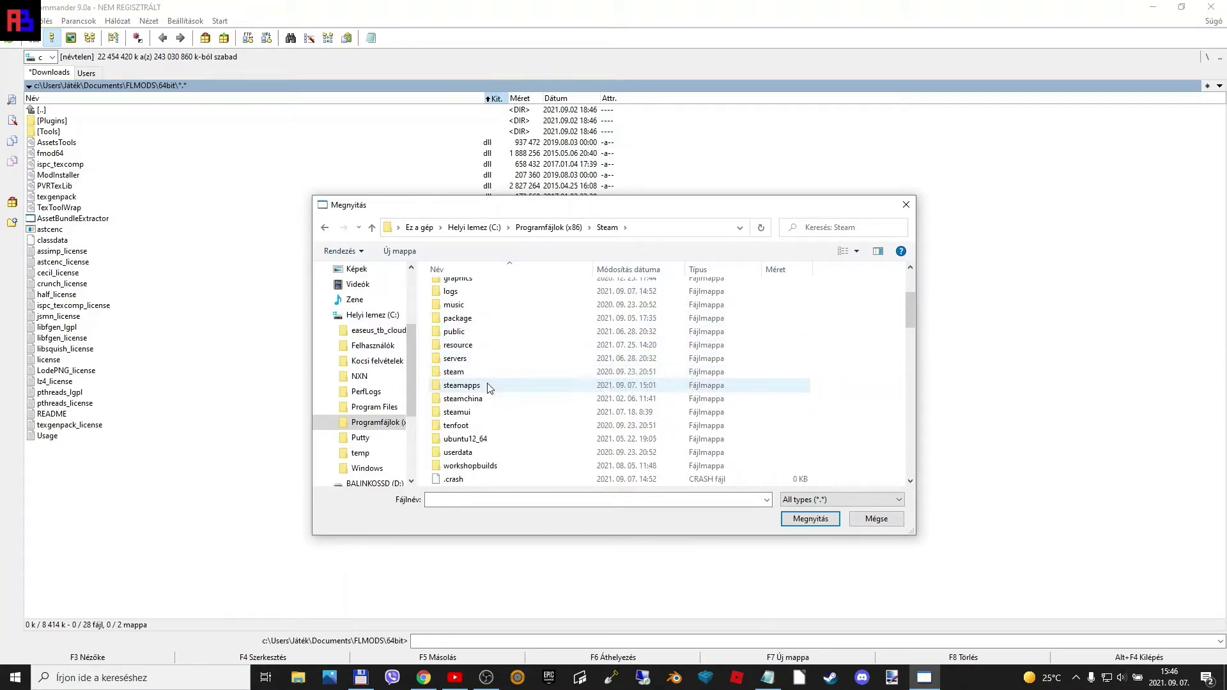
double_click(490, 385)
double_click(480, 287)
double_click(480, 288)
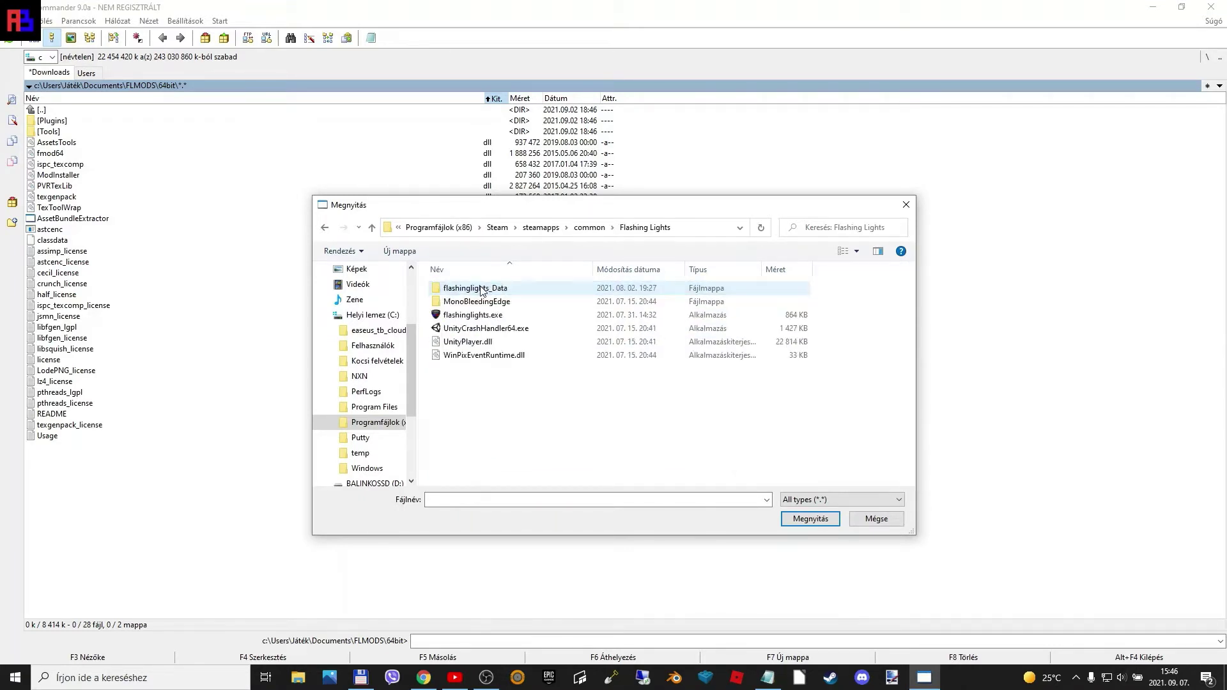
double_click(481, 288)
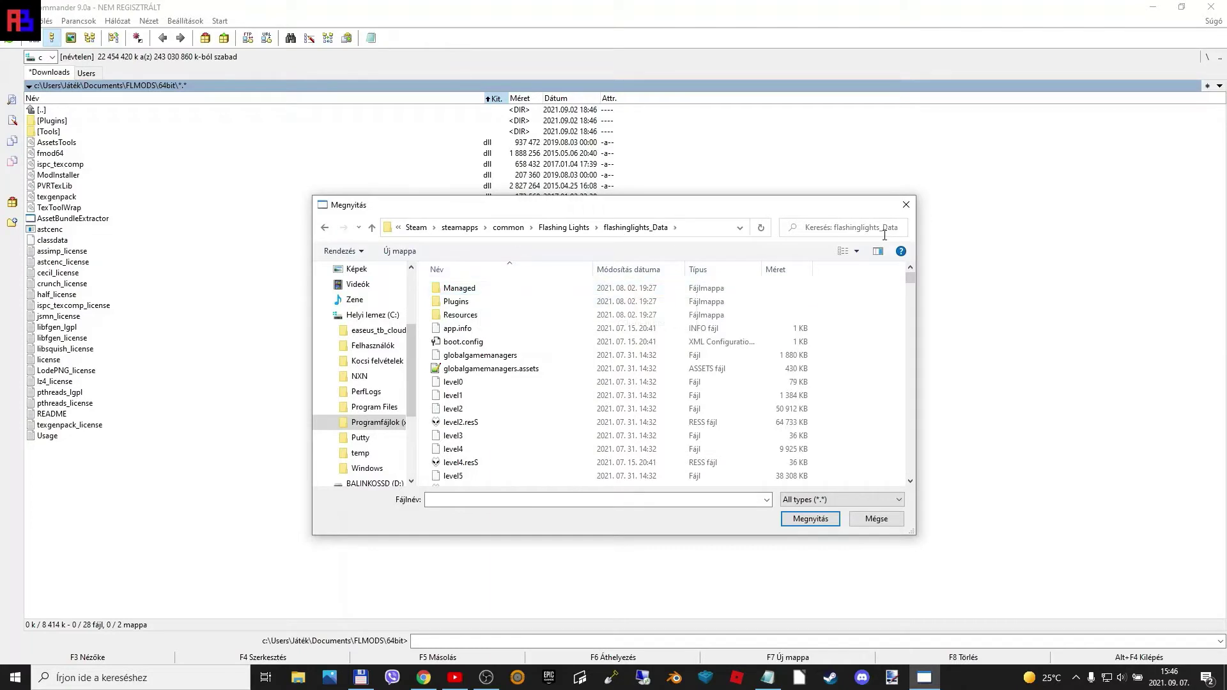
- Search the flashinglights_Data folder for "resources." and open the resources.assets file
click(832, 224)
text(reso)
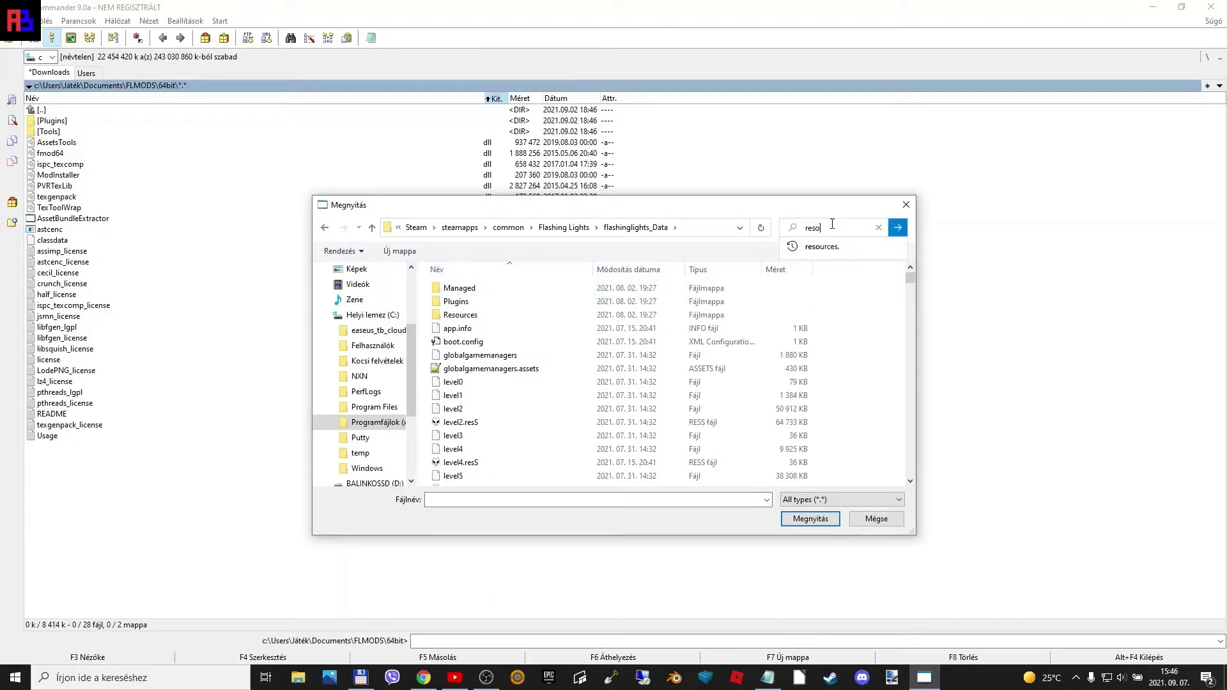
text(urces.)
key(Return)
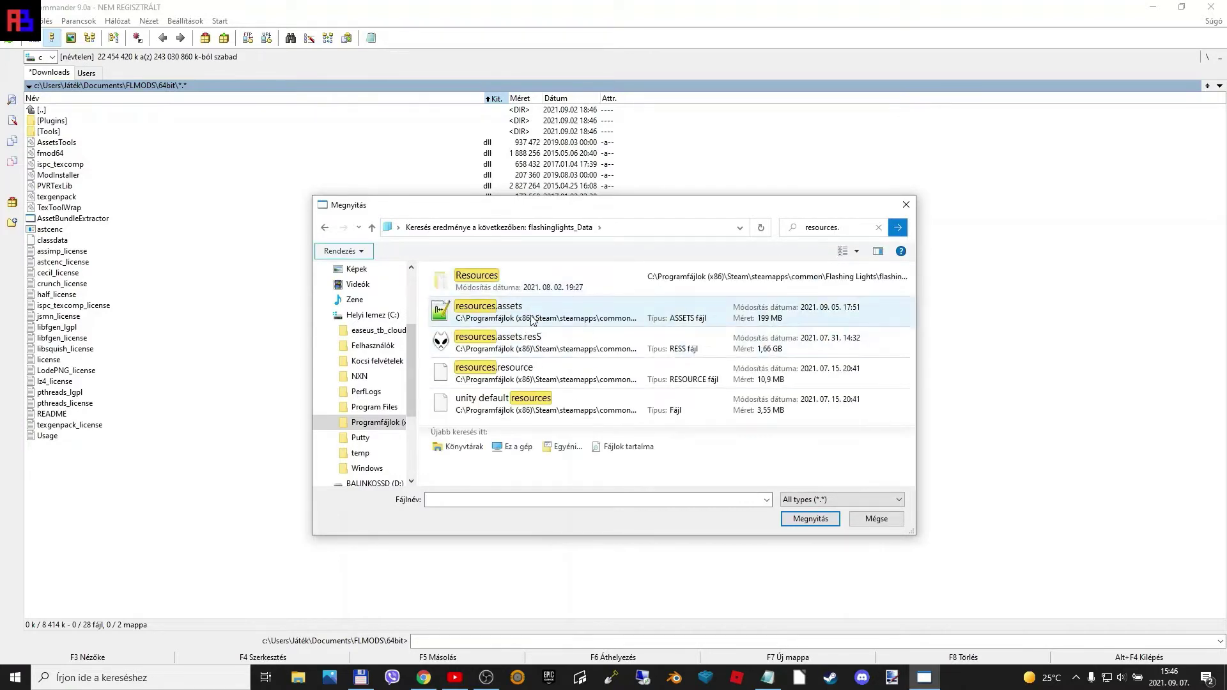
click(530, 319)
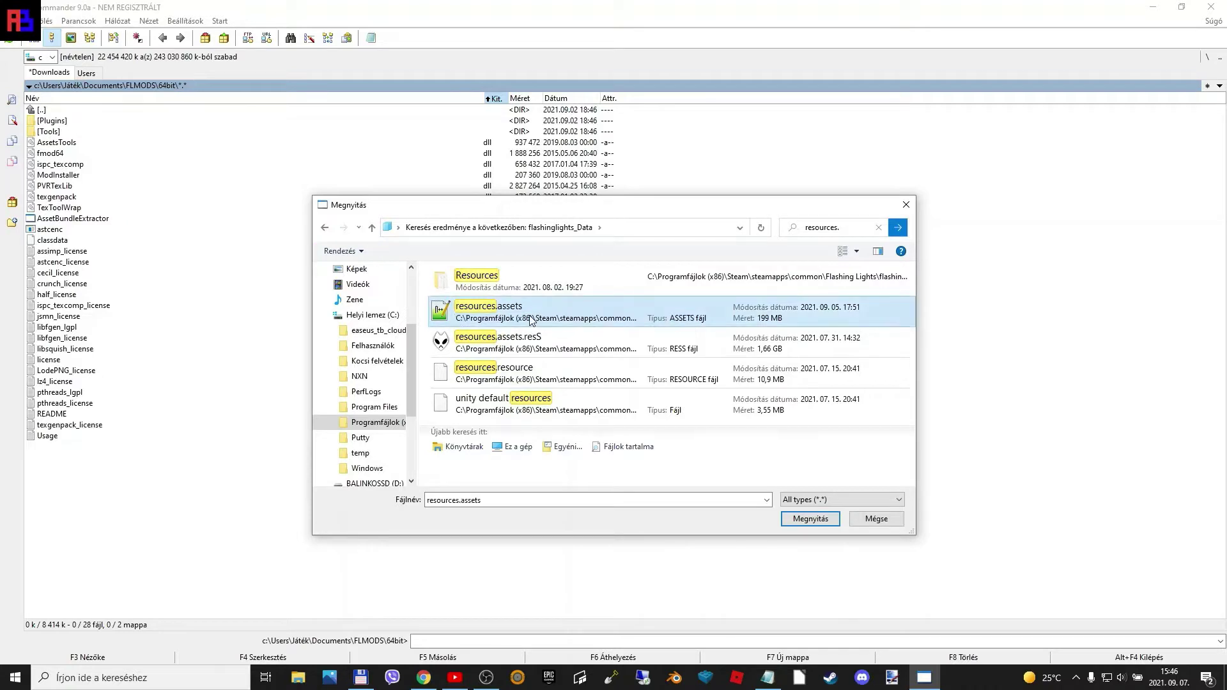
click(816, 521)
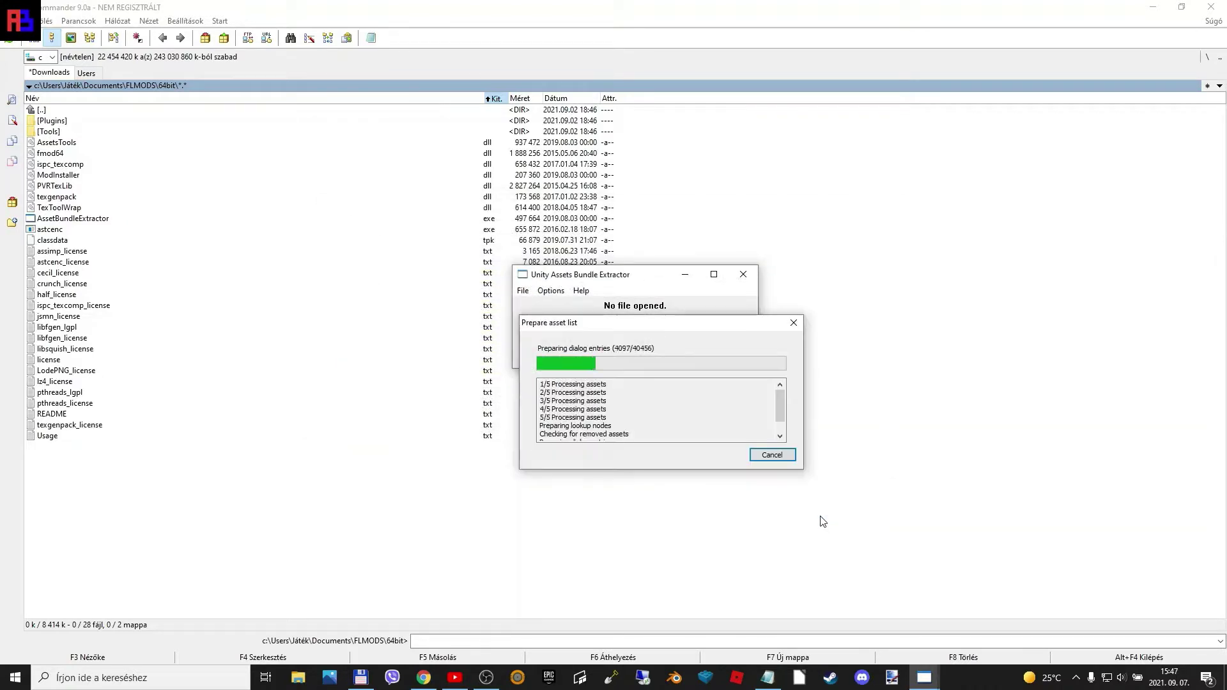
- Minimise Total Commander and move the Assets info window to the middle of the screen
click(1153, 7)
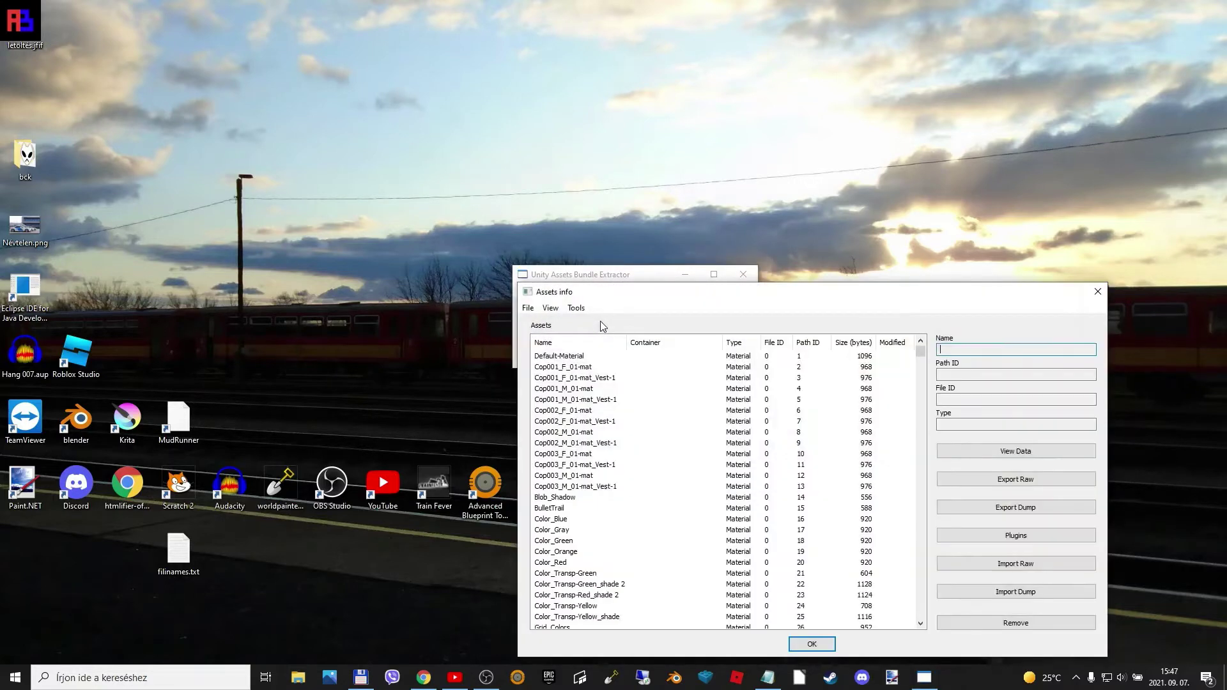
drag(654, 297, 479, 157)
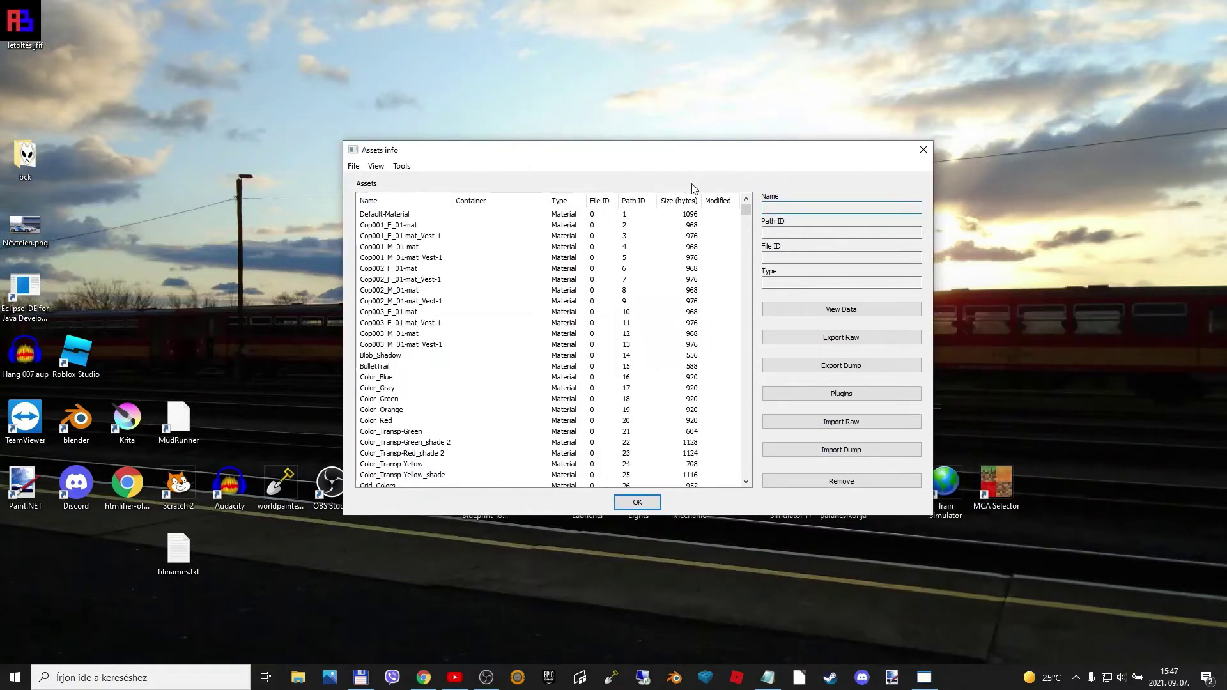
- Sort the asset list by name and by type
mouse_move(745, 210)
mouse_down()
mouse_move(742, 491)
mouse_move(764, 204)
mouse_up()
click(397, 203)
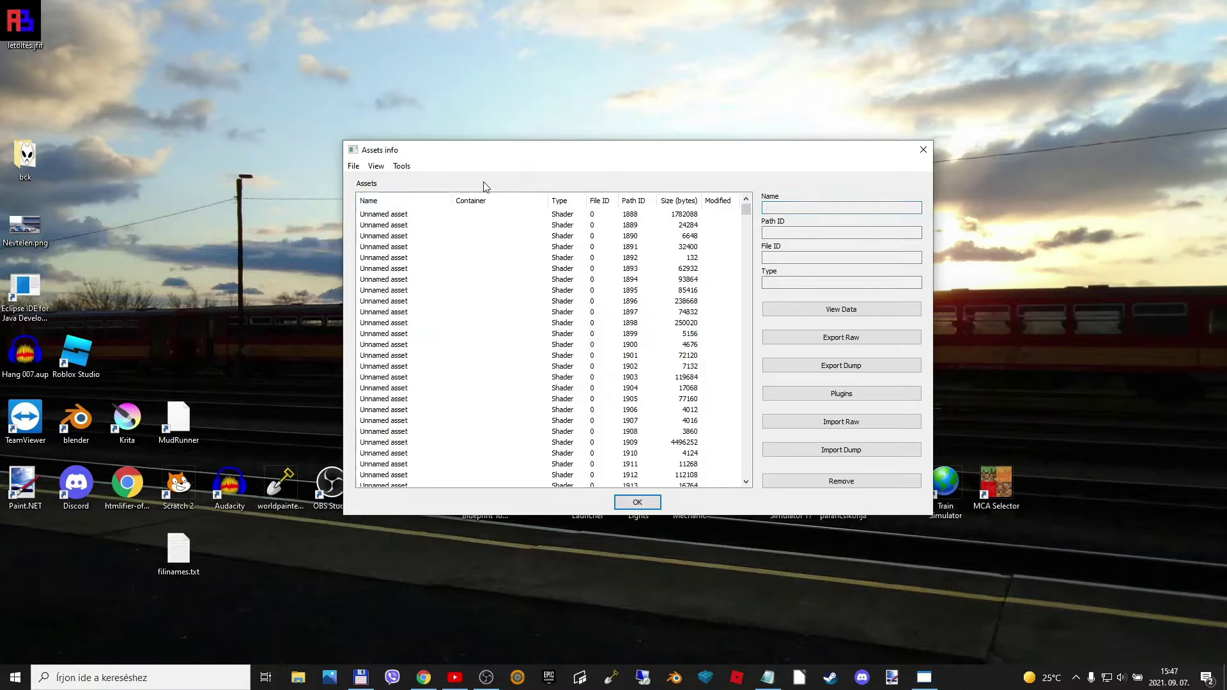
click(566, 203)
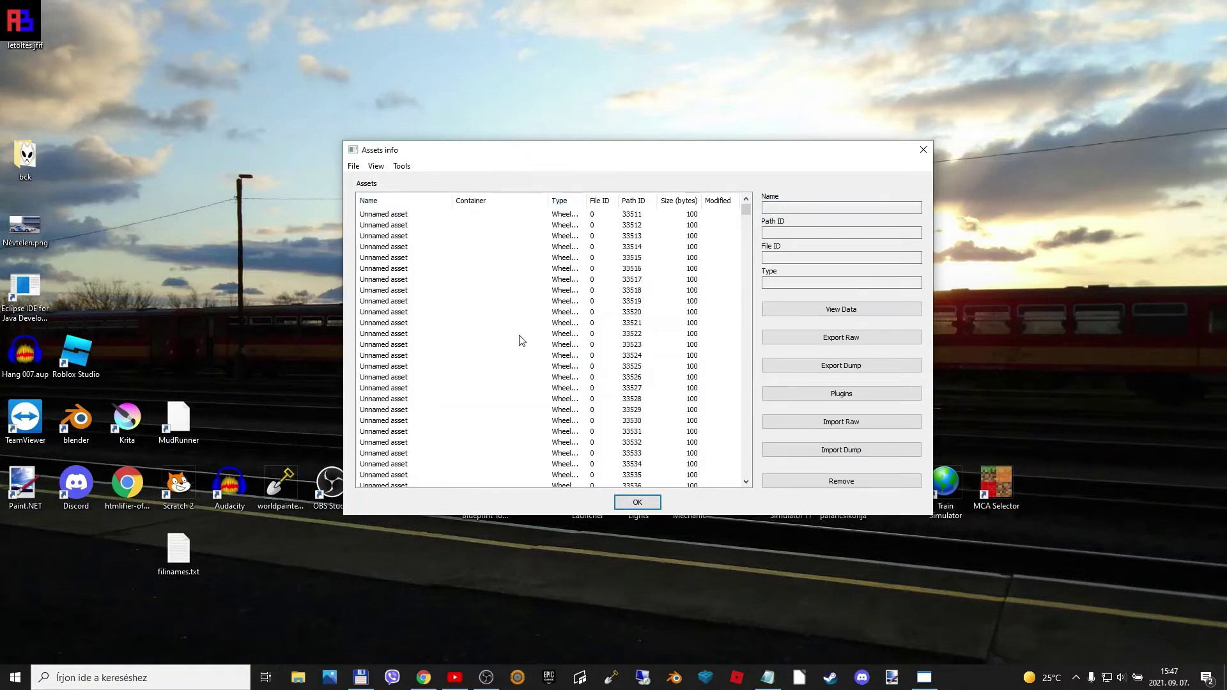
- Search the assets by name for "terpejár" and close the resulting message
click(375, 166)
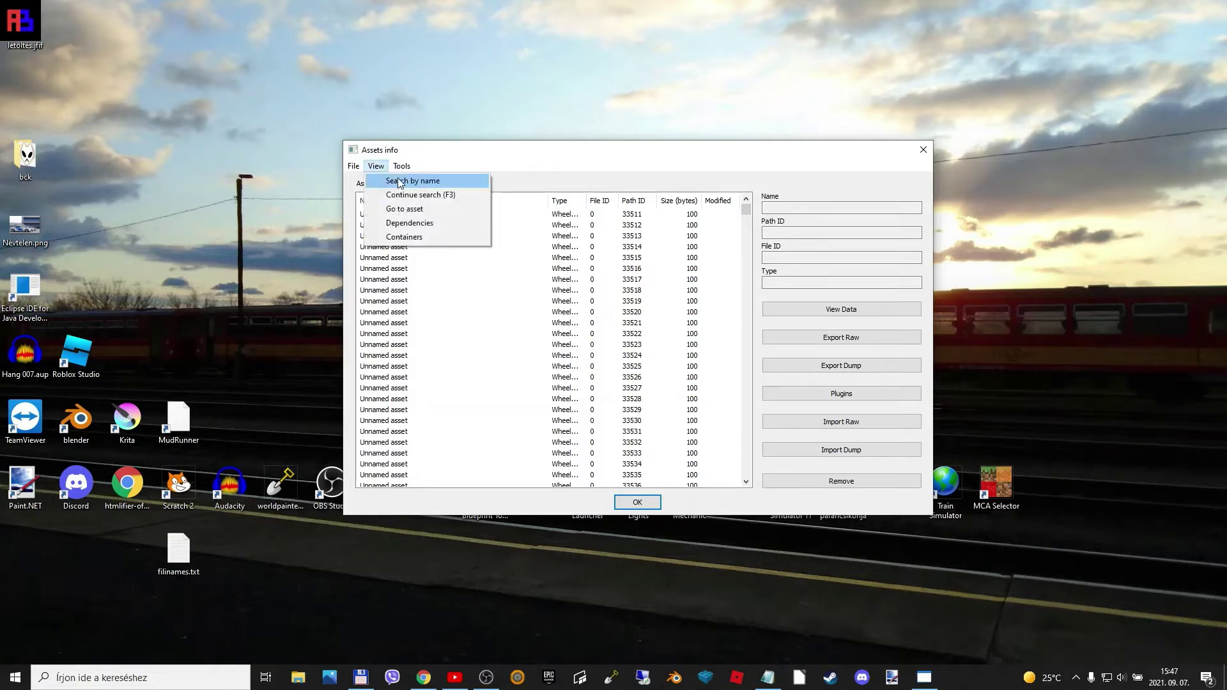
click(565, 160)
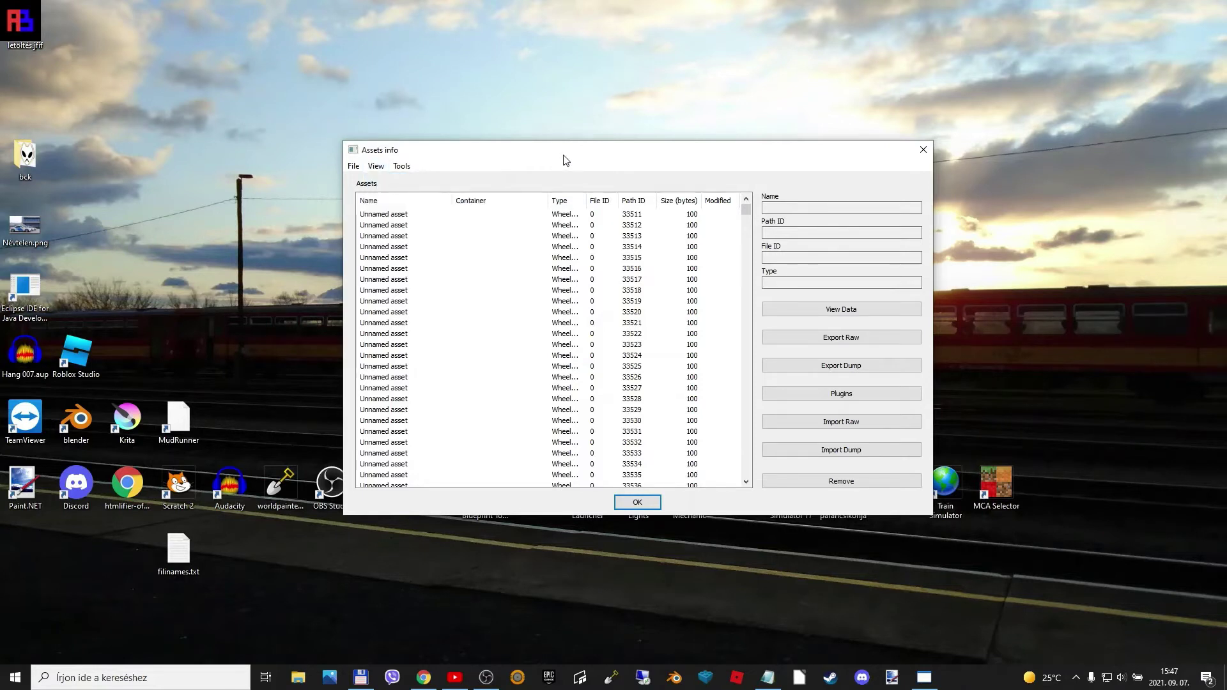
click(376, 166)
click(389, 181)
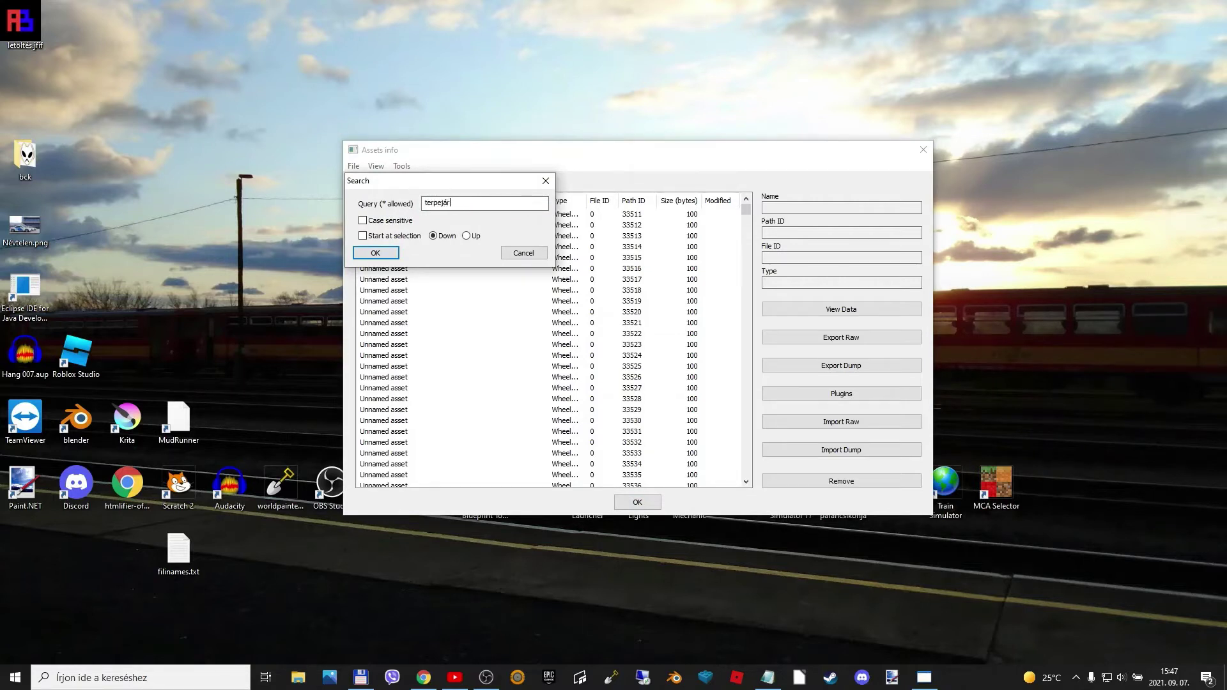
key(Return)
click(646, 316)
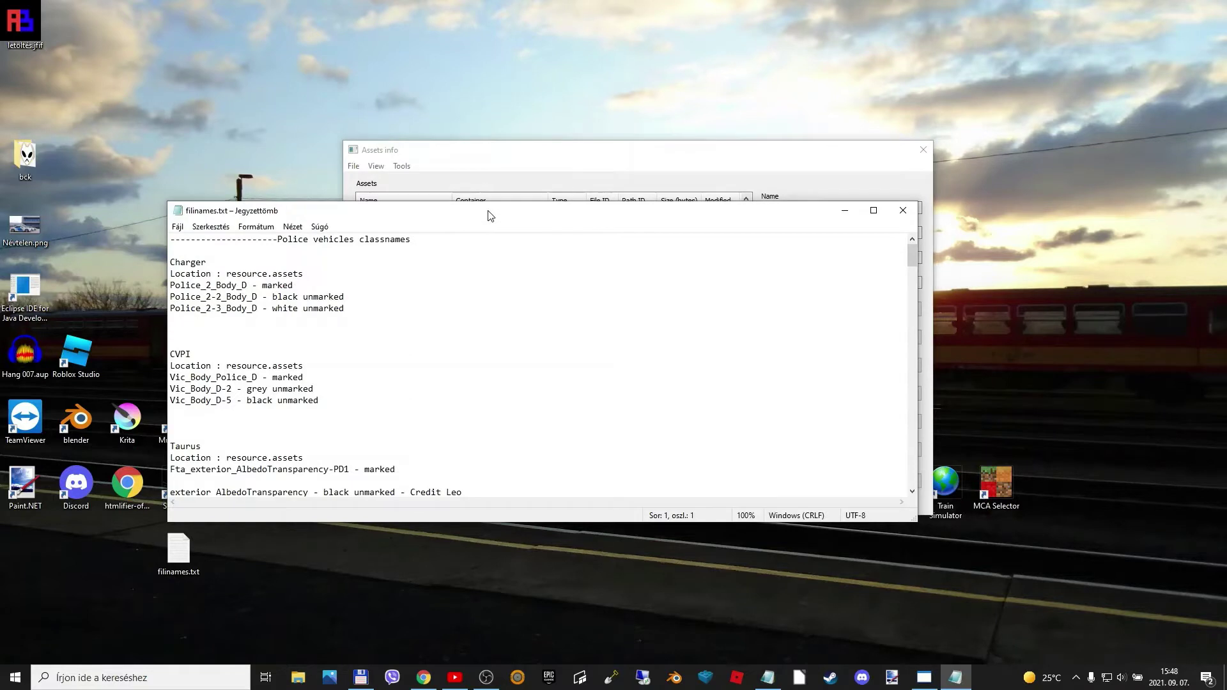
- Maximise the filinames.txt window in Notepad and enlarge its text to 360%
drag(484, 211, 609, 159)
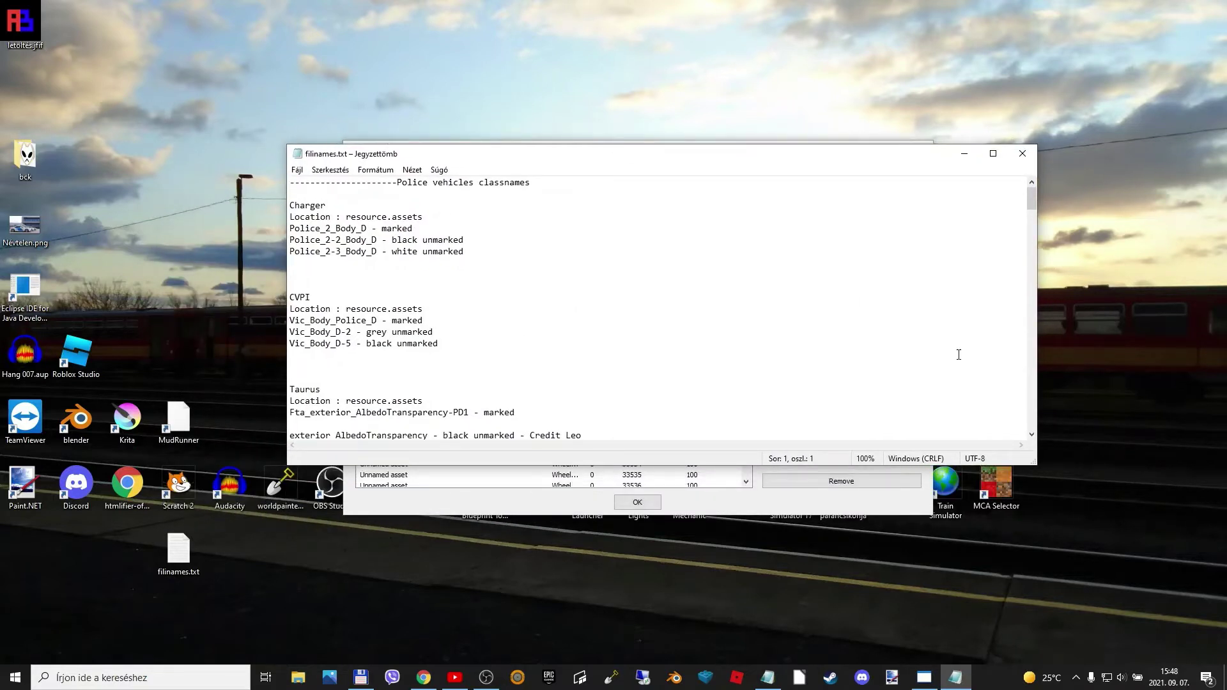
drag(1035, 465, 1178, 659)
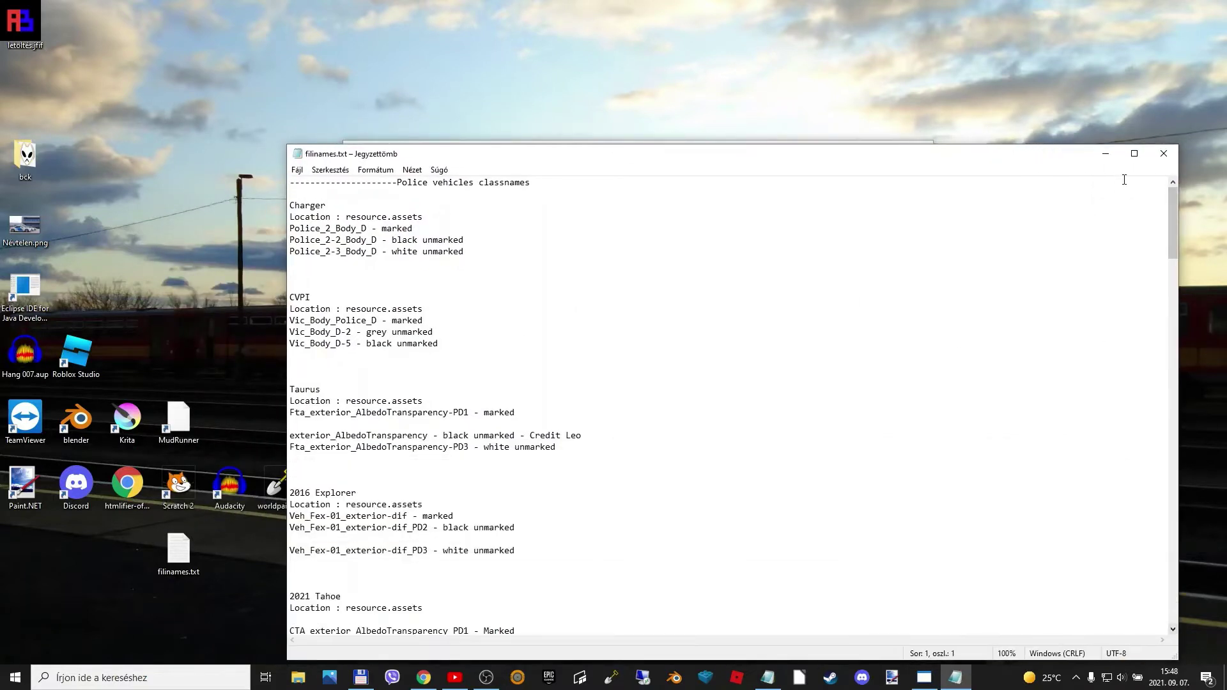
click(1134, 153)
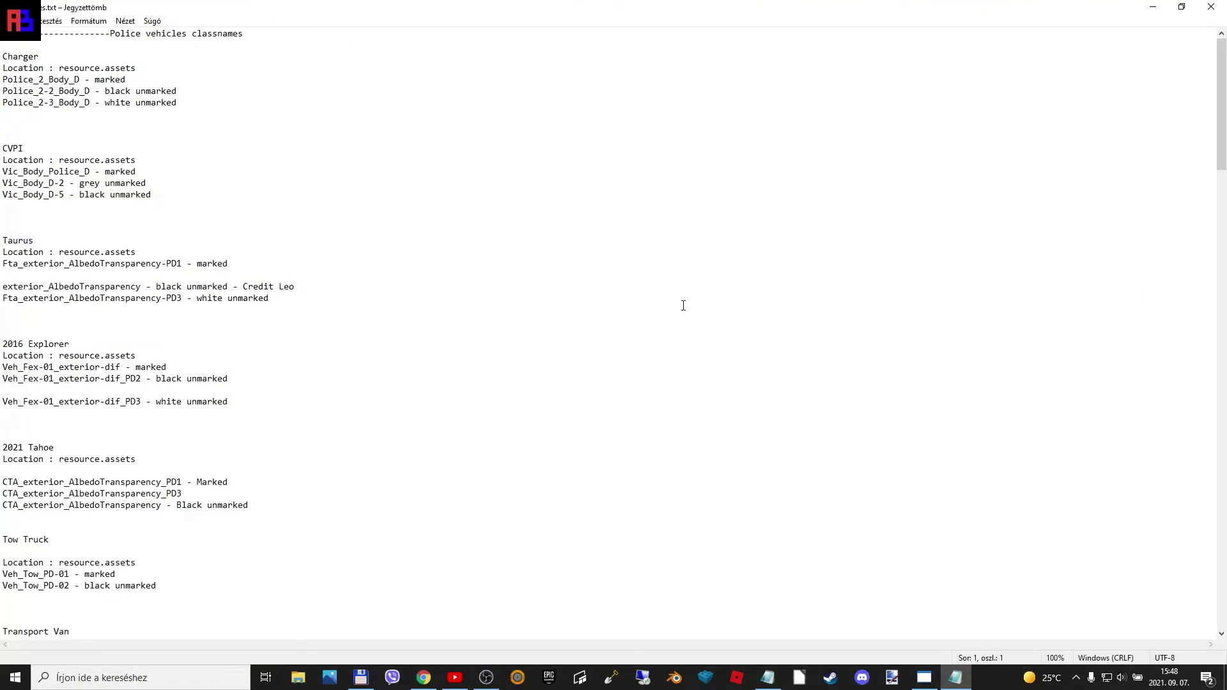
ctrl+scroll(604, 286, up, 15)
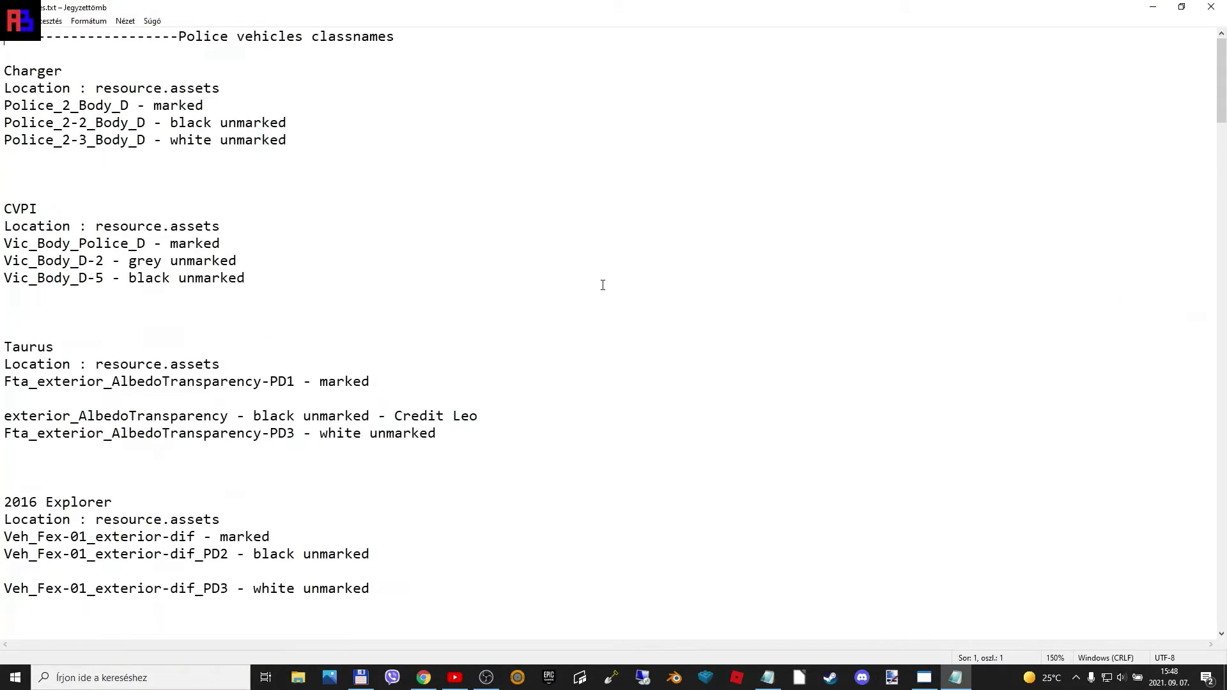
ctrl+scroll(602, 285, up, 9)
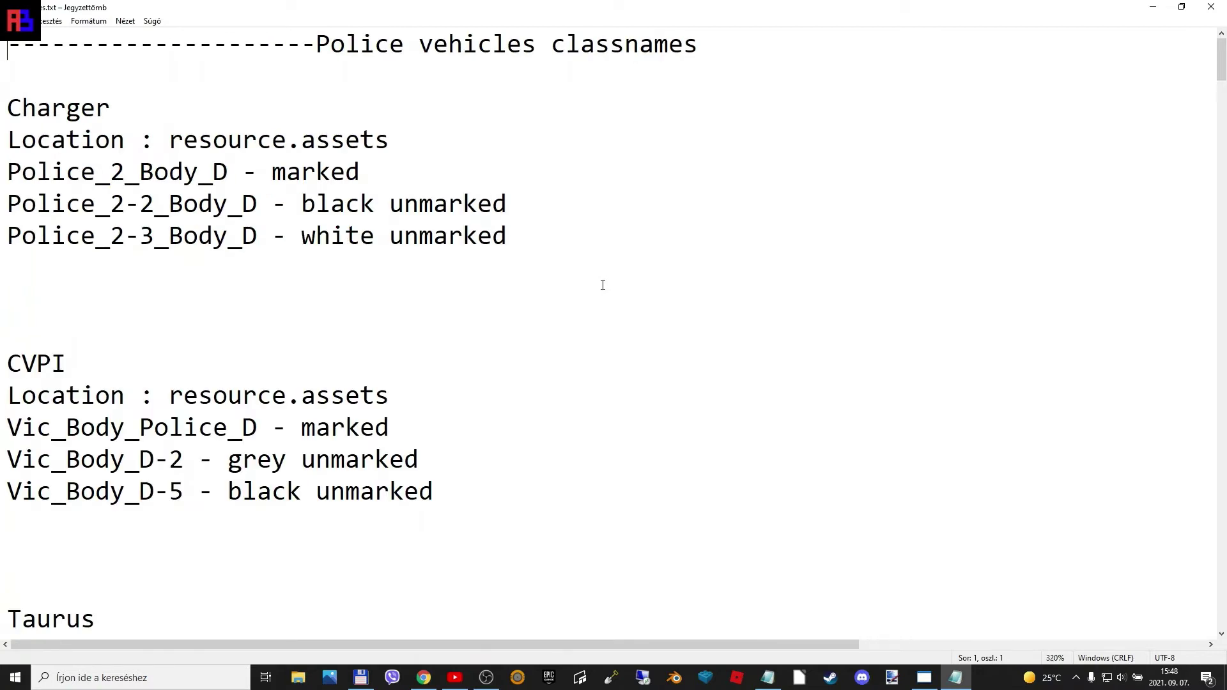
scroll(602, 285, up, 2)
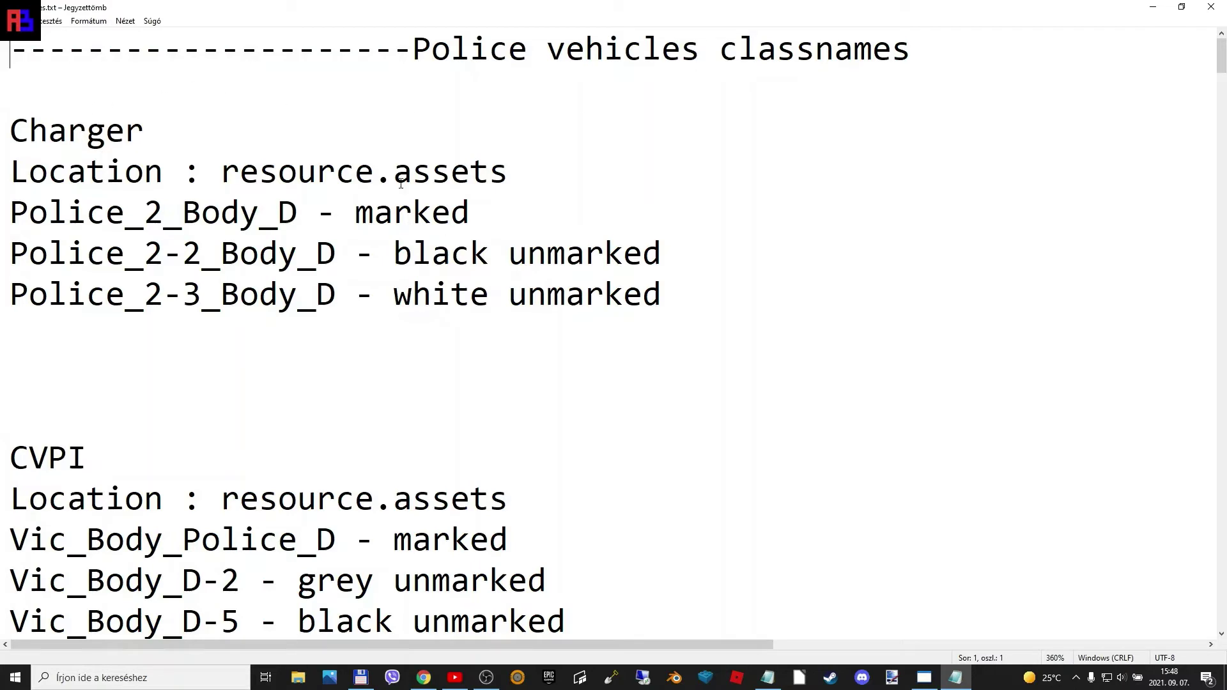
- Look through the vehicle classnames in filinames.txt, highlighting section headings such as "EMS vehicles classnames", and return to the police vehicles
drag(416, 51, 356, 50)
click(1053, 172)
scroll(761, 282, down, 20)
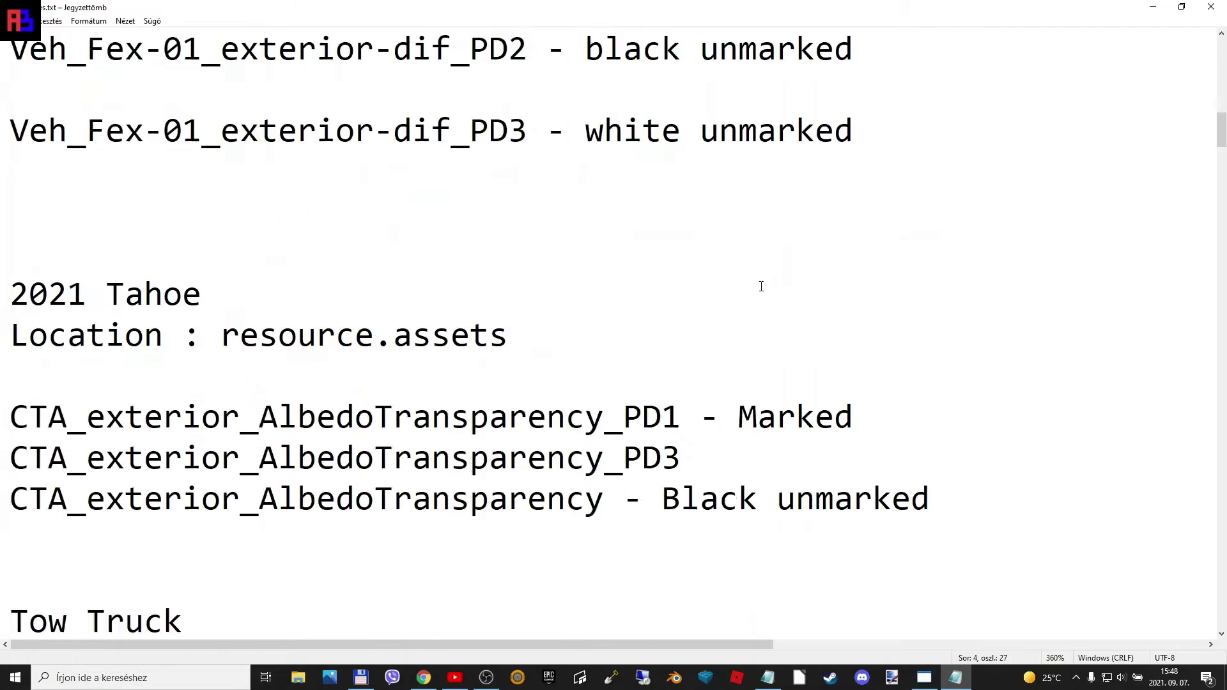
drag(452, 53, 939, 47)
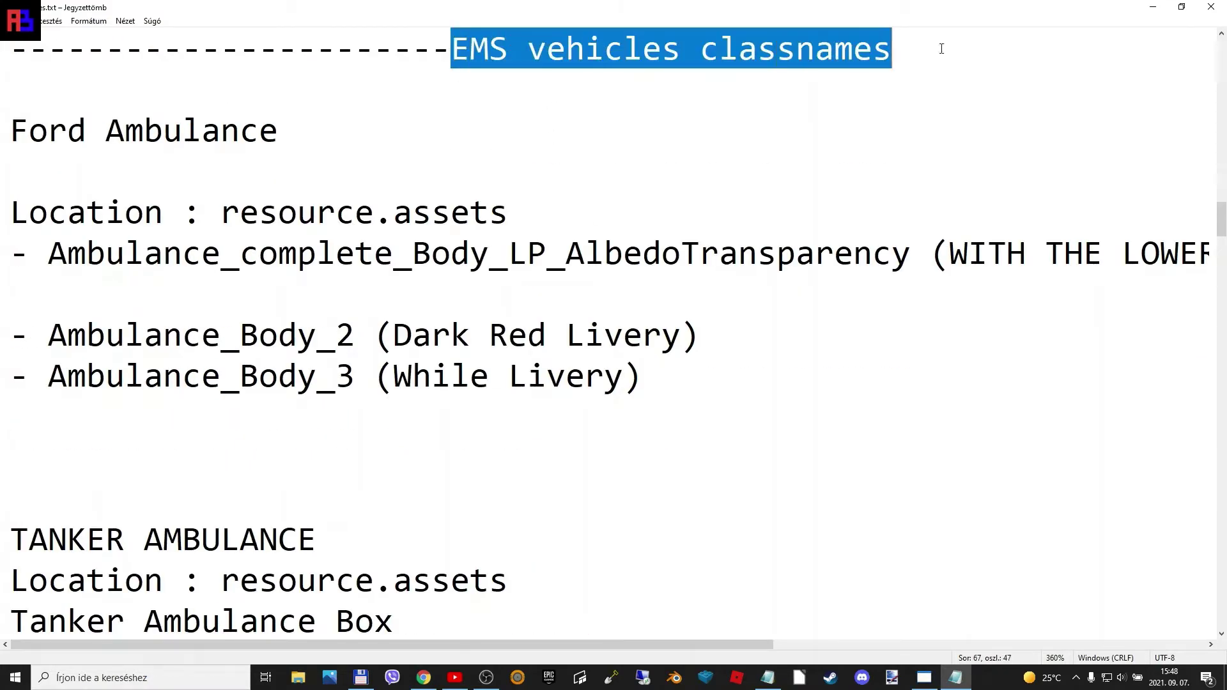
click(1030, 124)
scroll(1029, 123, down, 20)
drag(337, 335, 825, 334)
click(959, 378)
scroll(547, 463, up, 15)
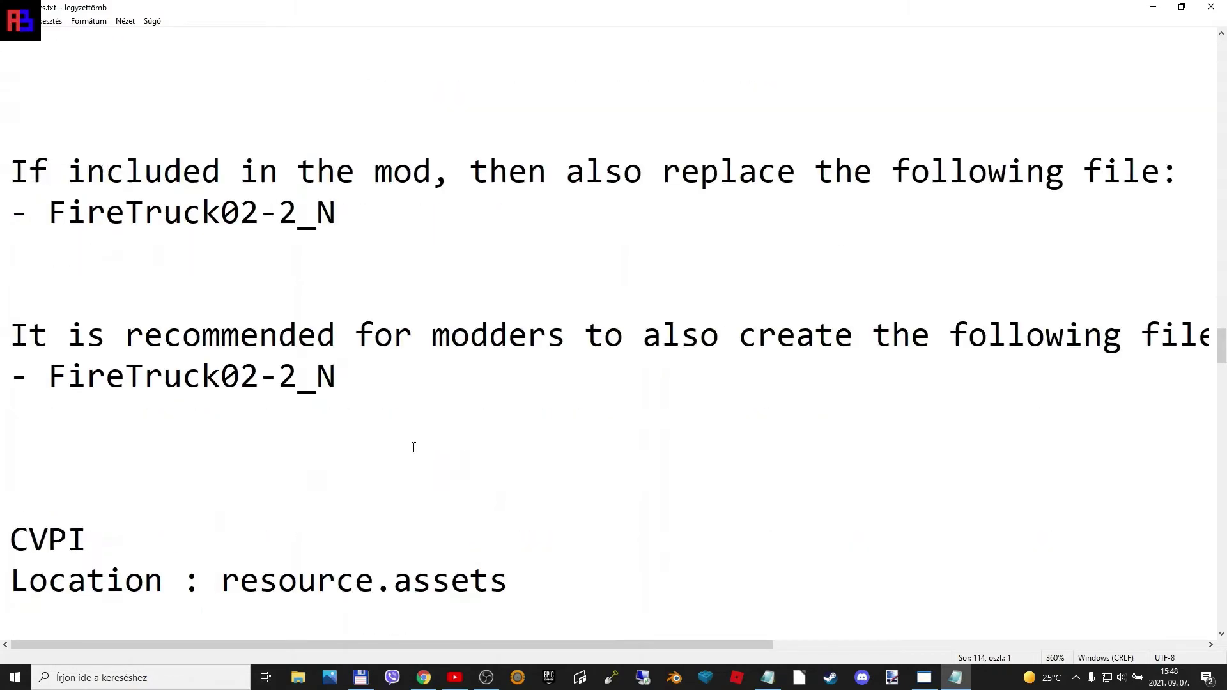
scroll(546, 463, up, 15)
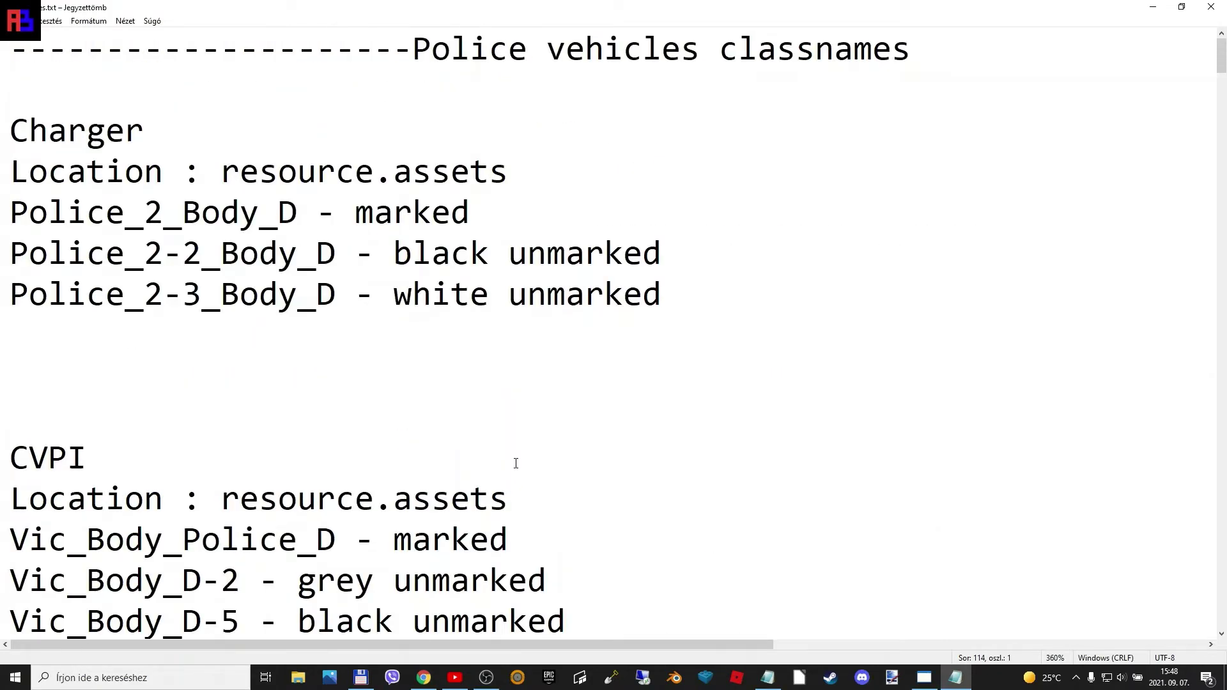
- Find the 2016 Explorer entry among the police vehicles and copy its name
scroll(459, 508, down, 5)
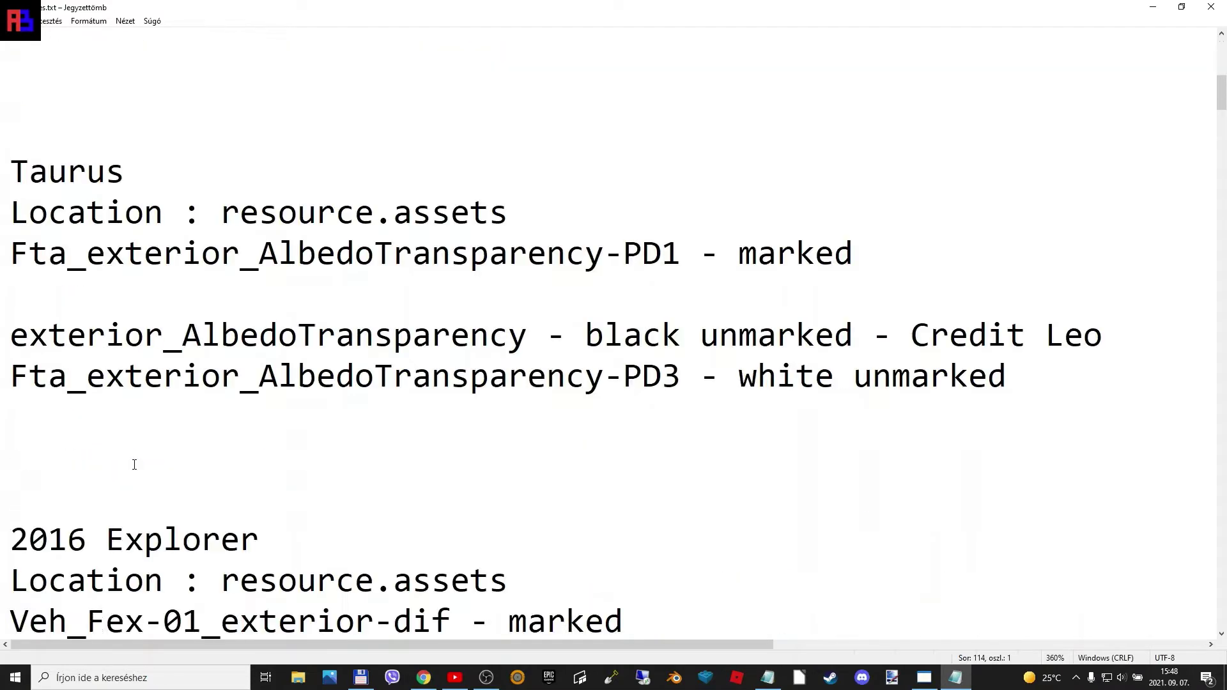
scroll(123, 349, down, 1)
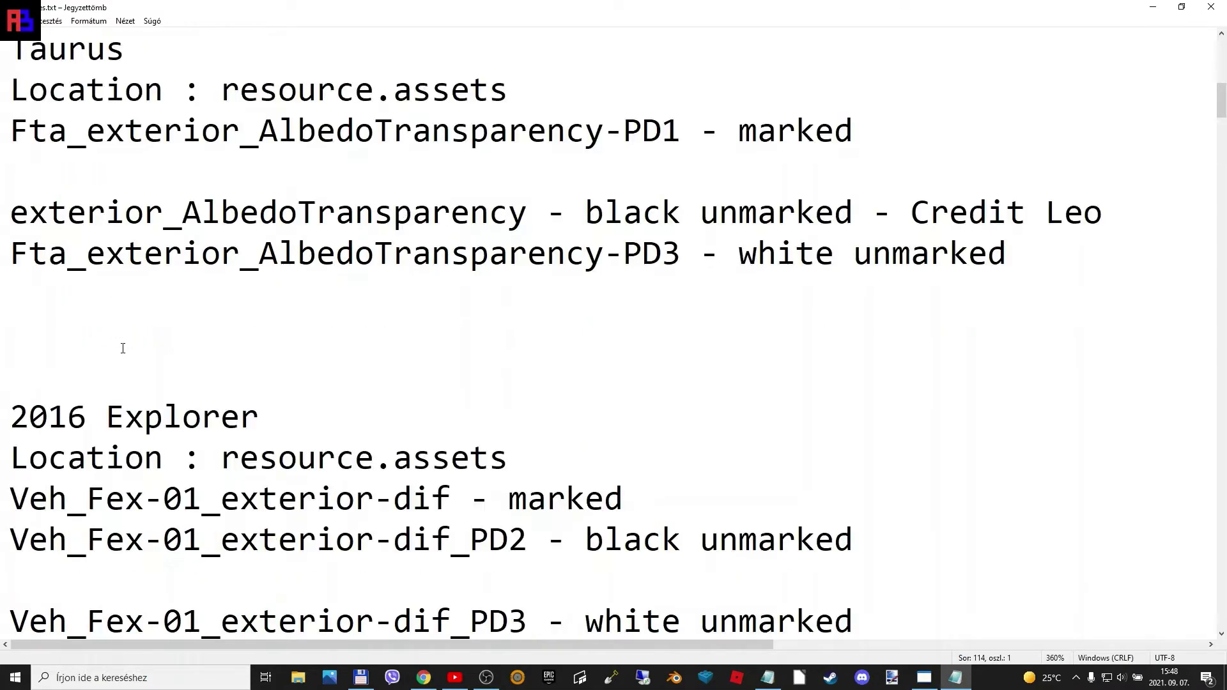
scroll(149, 411, down, 2)
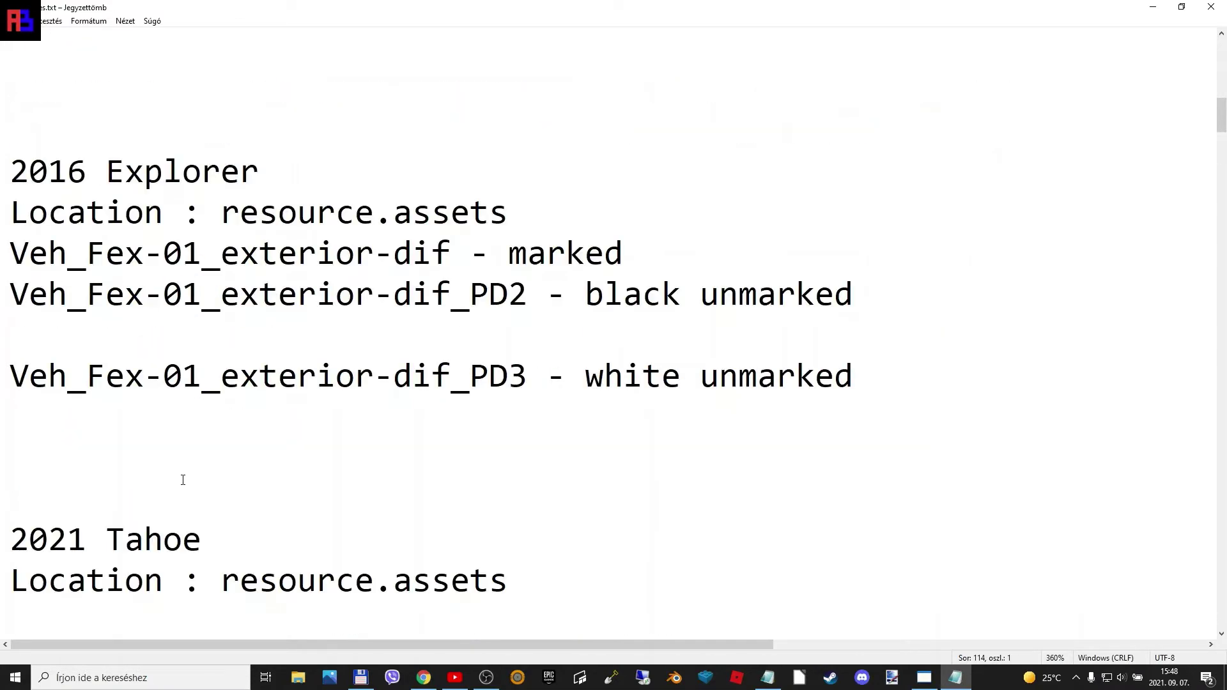
drag(260, 171, 8, 171)
key(ctrl+c)
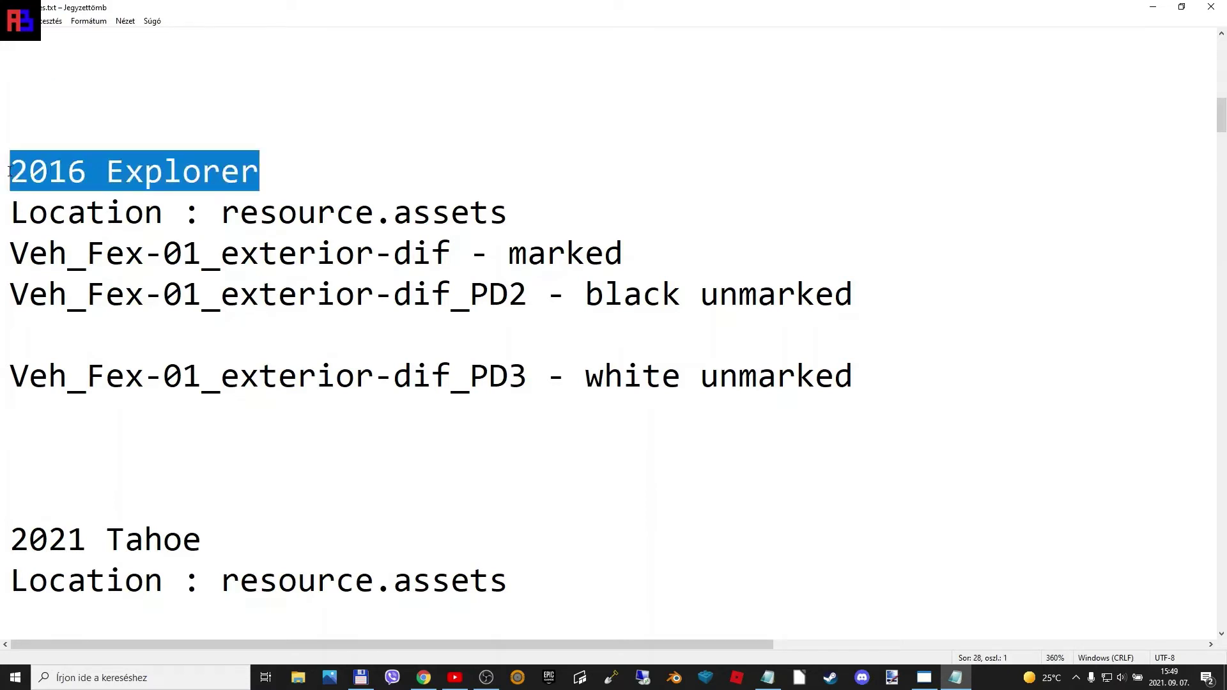
- Switch to Chrome, search Google for "2016 Explorer" with the copied name, then close that tab and minimise the browser
click(423, 677)
click(172, 10)
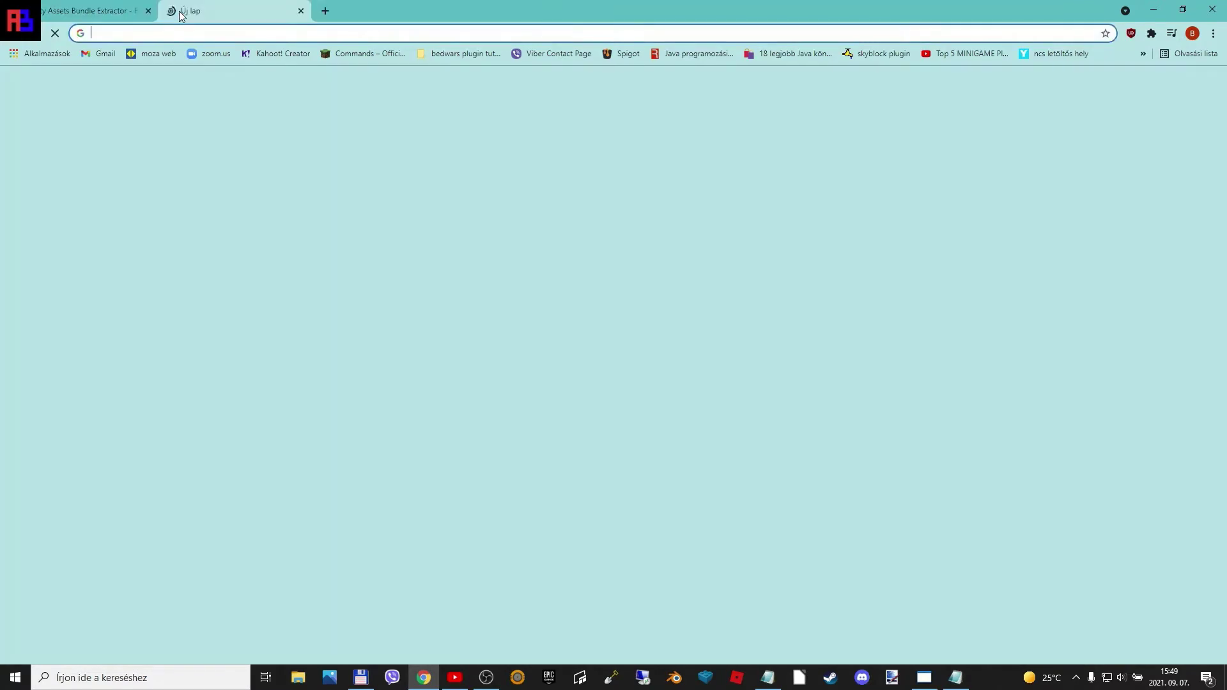
key(ctrl+v)
key(Return)
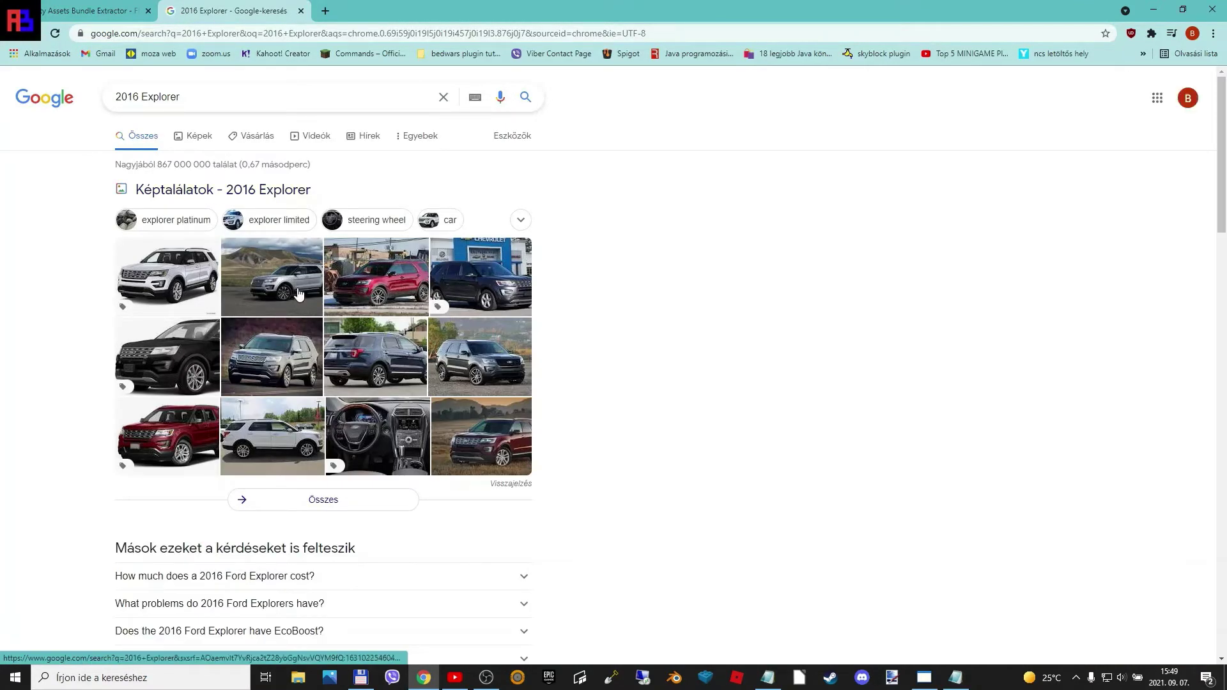
click(301, 11)
click(1153, 9)
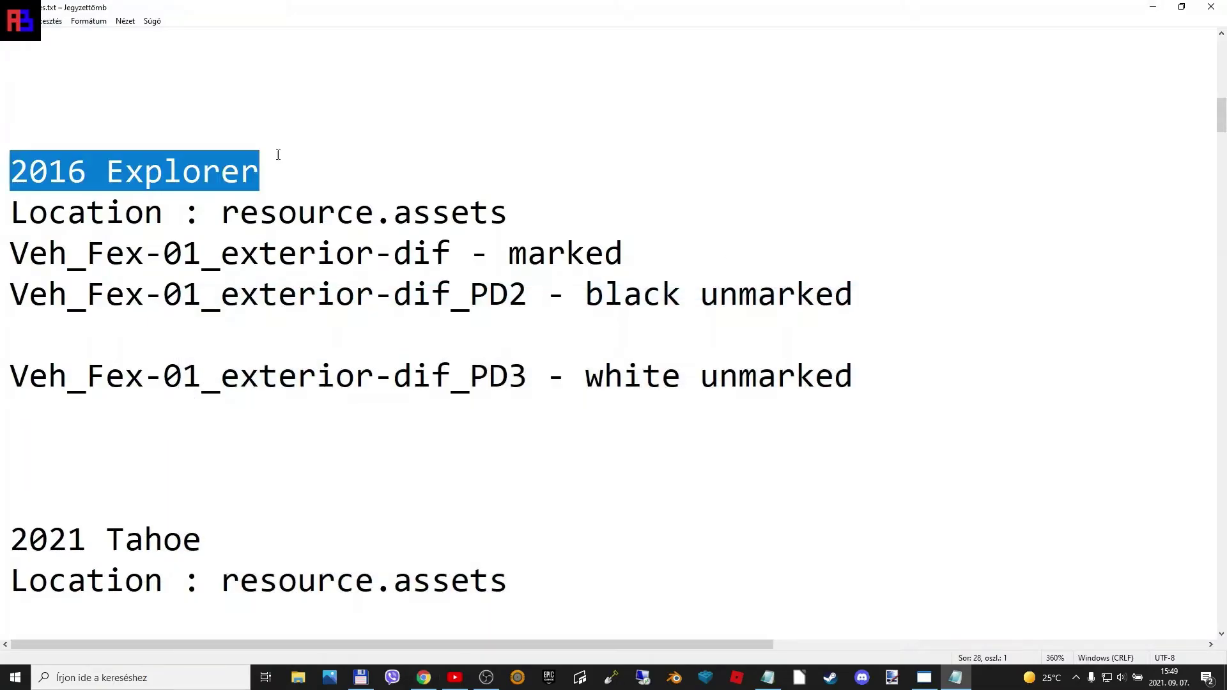
- Highlight the 2016 Explorer's resource.assets location, then its three Veh_Fex-01_exterior-dif texture names in filinames.txt
click(415, 125)
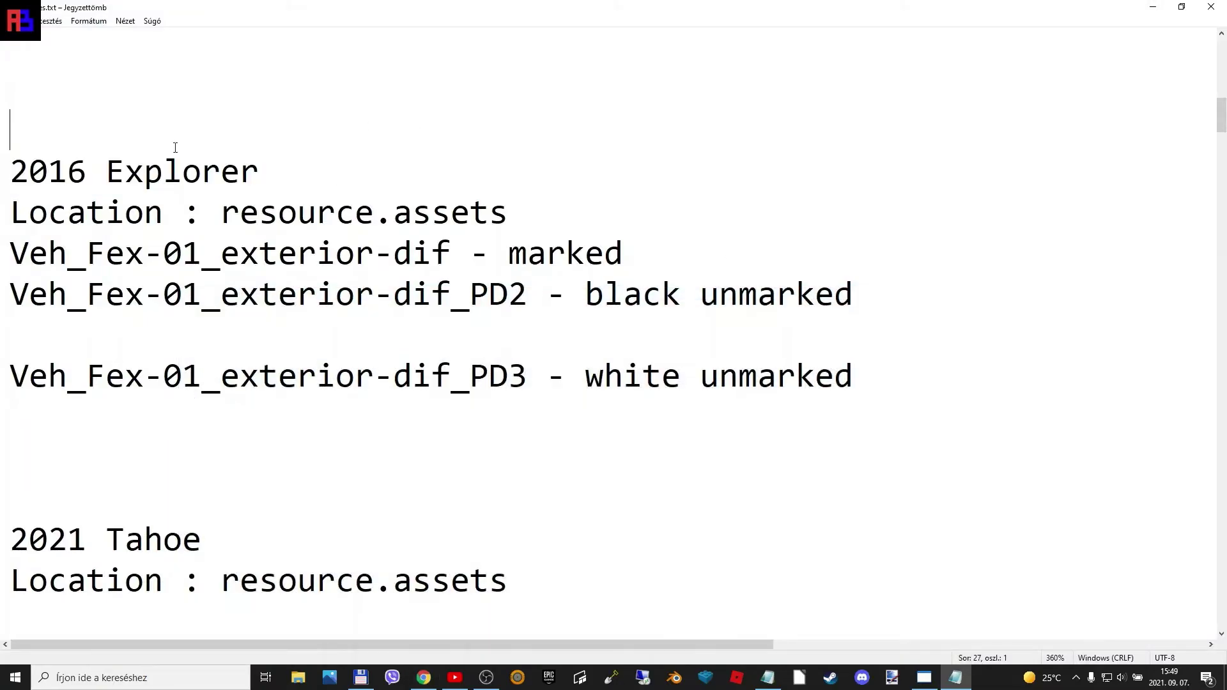
drag(10, 212, 219, 217)
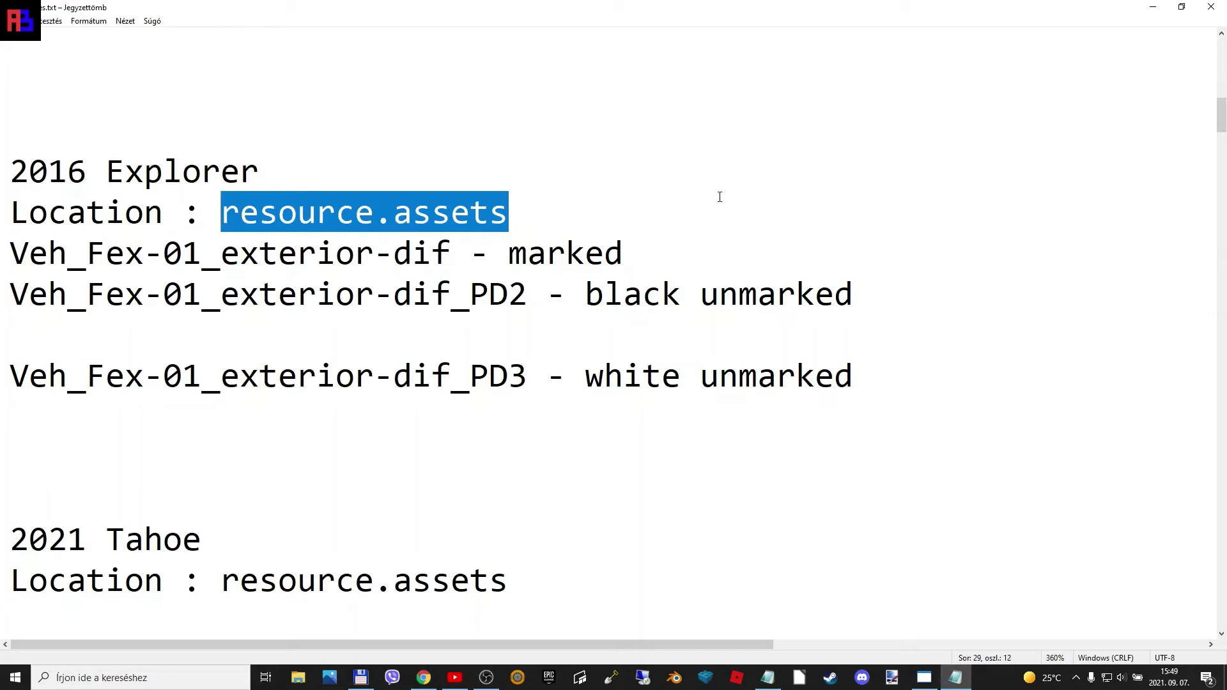
click(636, 193)
drag(12, 242, 902, 382)
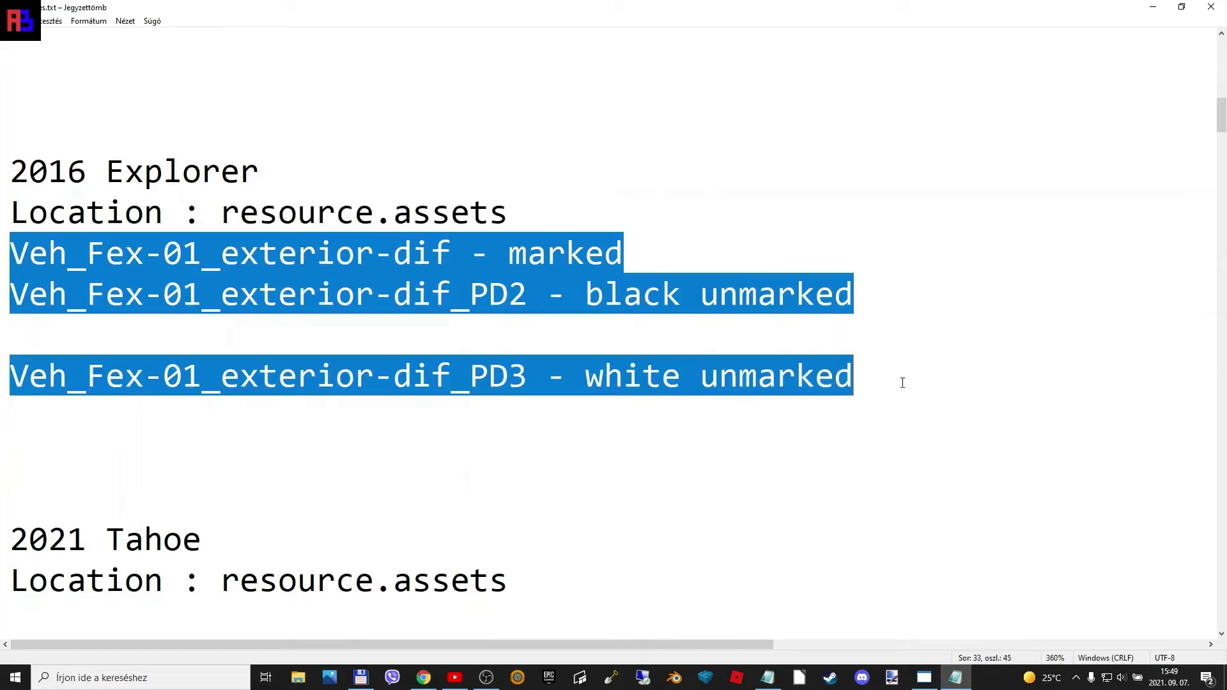
- Highlight the marked, black unmarked and white unmarked labels of the 2016 Explorer's texture names in filinames.txt
click(950, 355)
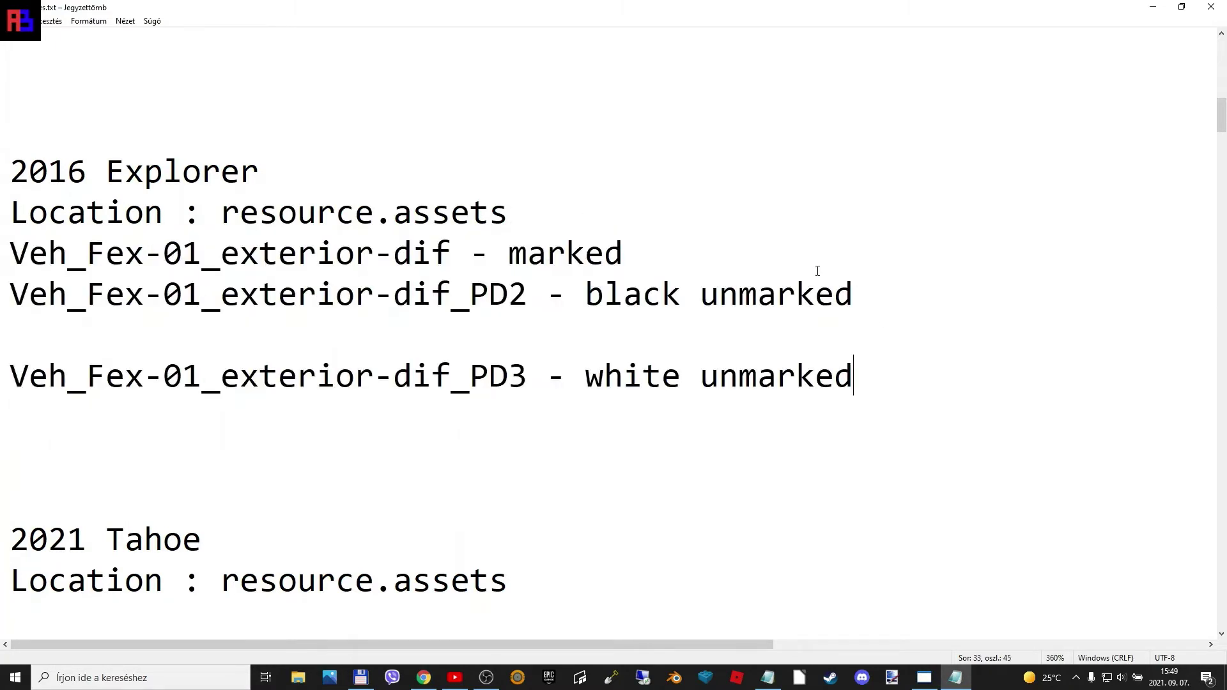
drag(455, 256, 493, 256)
click(890, 217)
drag(586, 299, 890, 282)
click(1008, 339)
drag(599, 372, 859, 378)
click(891, 387)
- Copy the texture name Veh_Fex-01_exterior-dif_PD3 and search for it by name in the Unity Assets Bundle Extractor asset list
drag(535, 381, 3, 380)
key(ctrl+c)
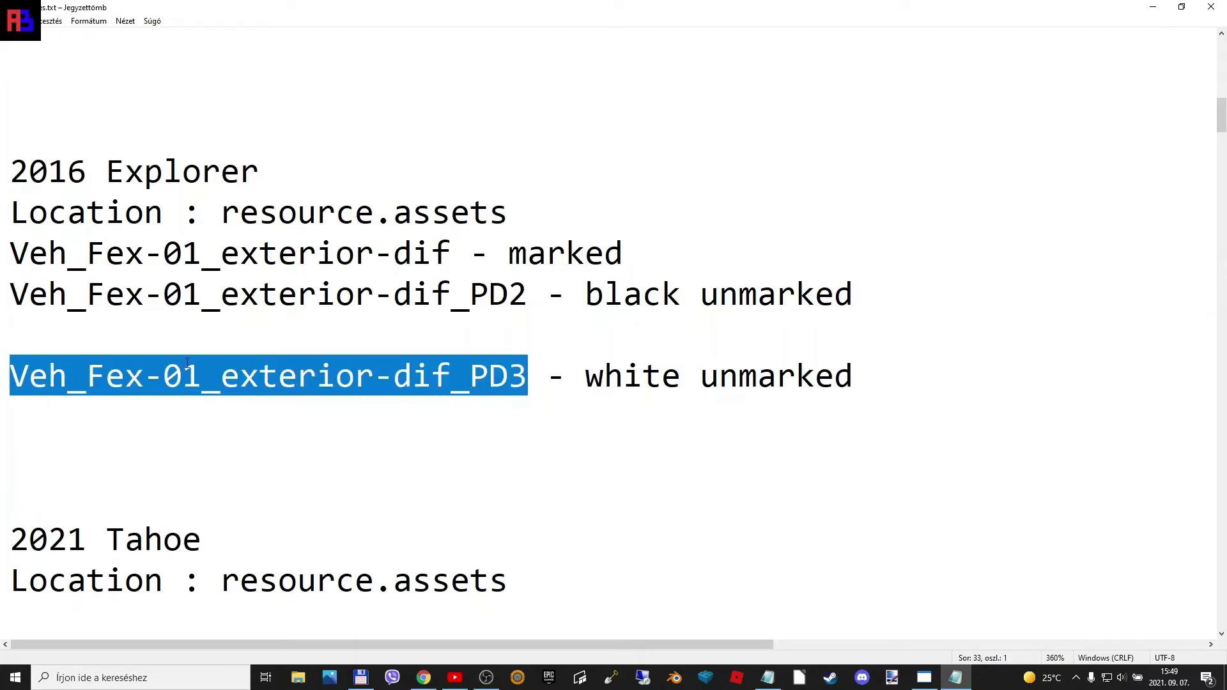
click(924, 677)
click(376, 166)
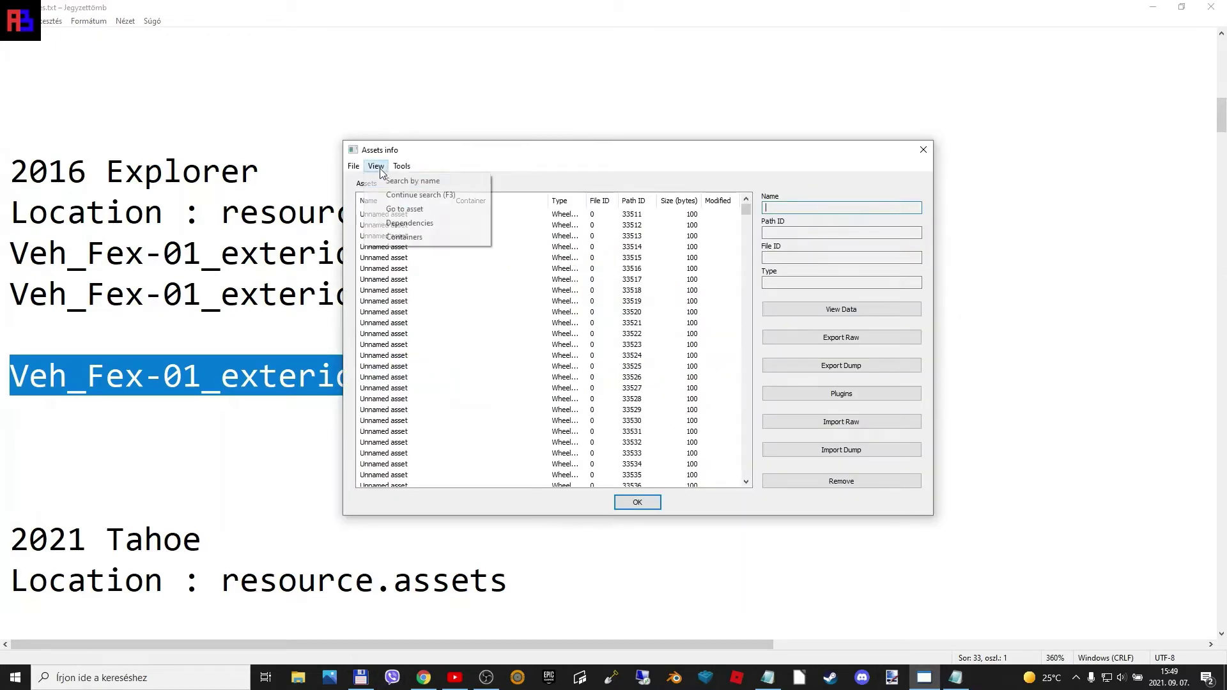
click(392, 181)
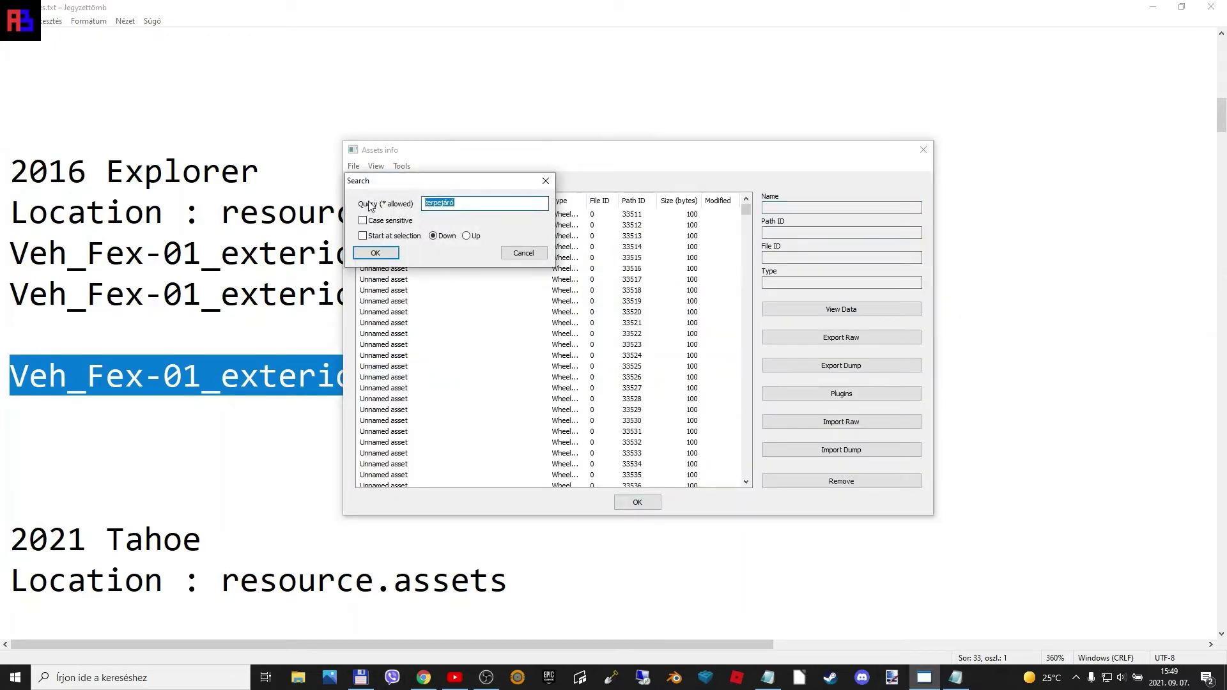
key(BackSpace)
key(ctrl+v)
key(Return)
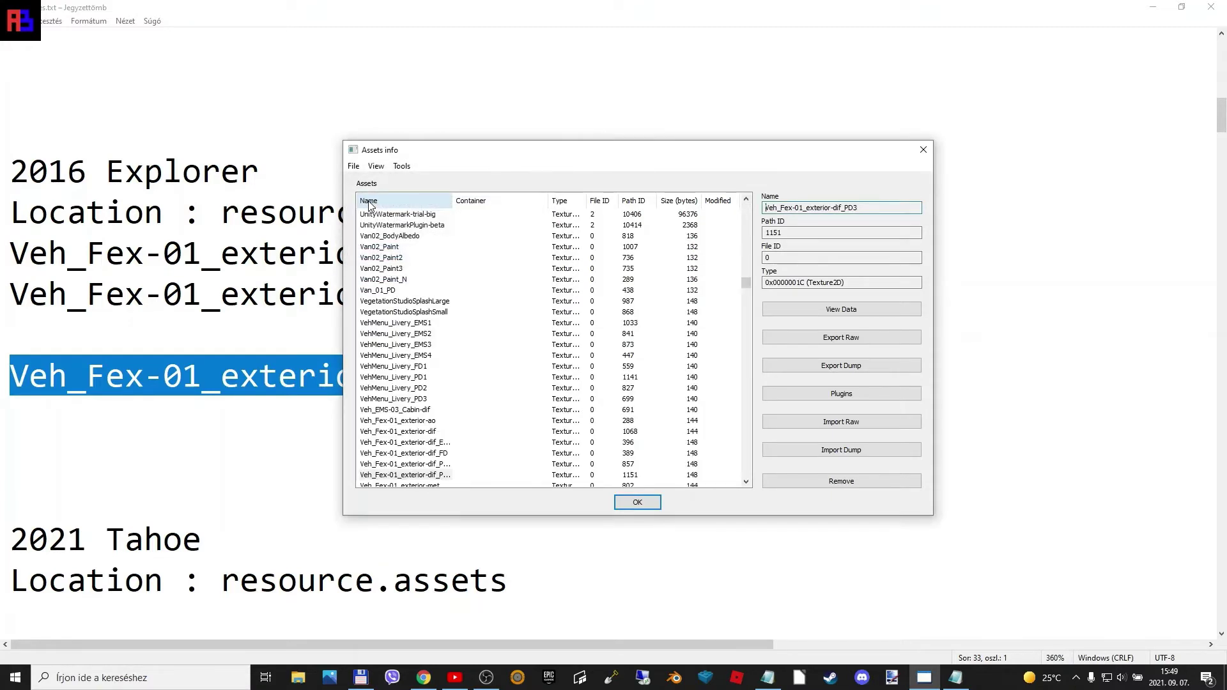
- Export the Veh_Fex-01_exterior-dif_PD3 texture as a PNG file into the Documents\FLMODS folder, keeping the suggested file name
click(447, 476)
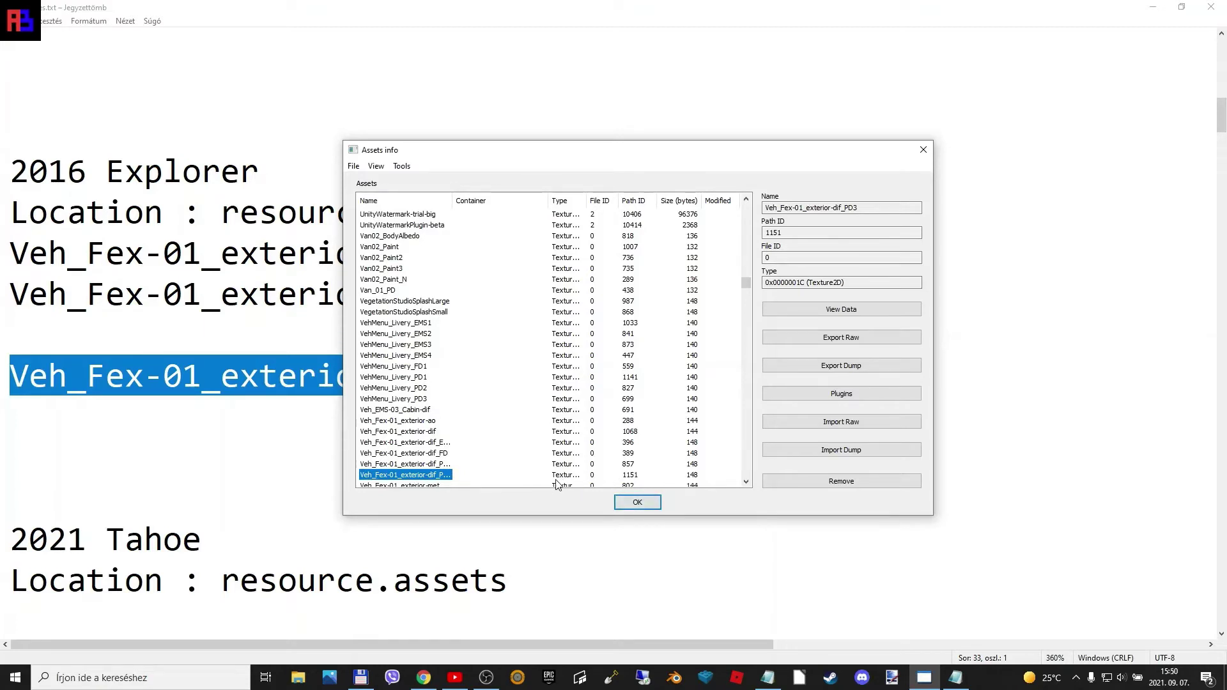
click(849, 399)
click(396, 210)
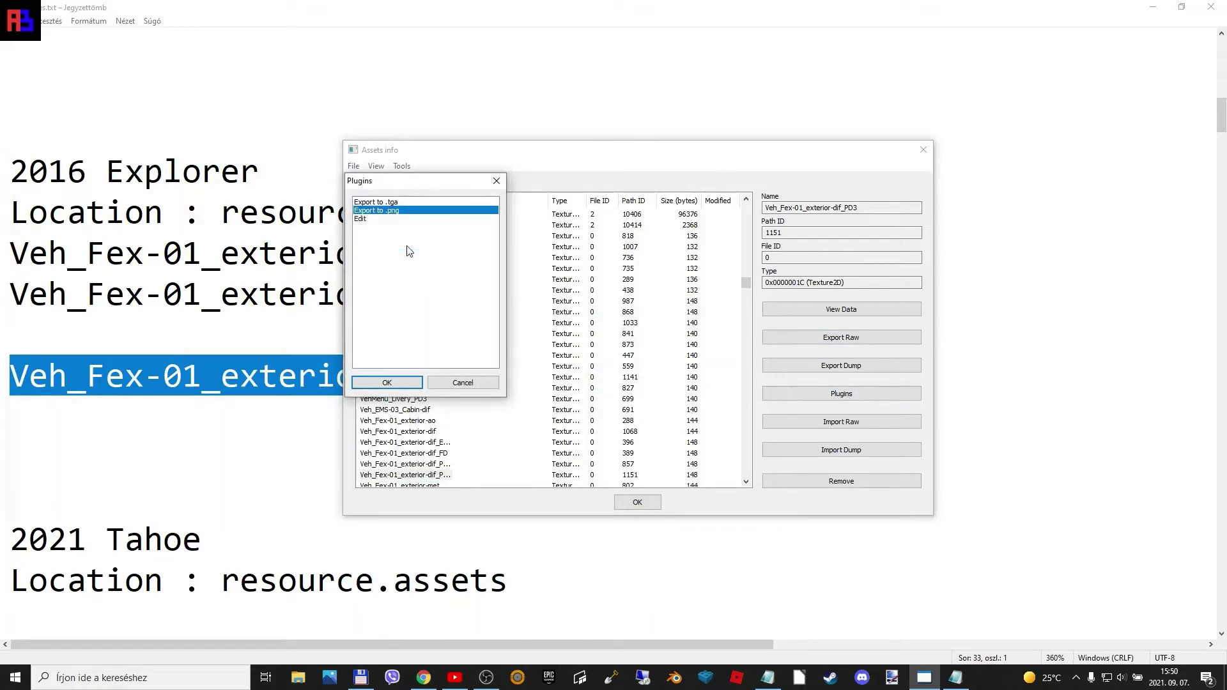
click(387, 382)
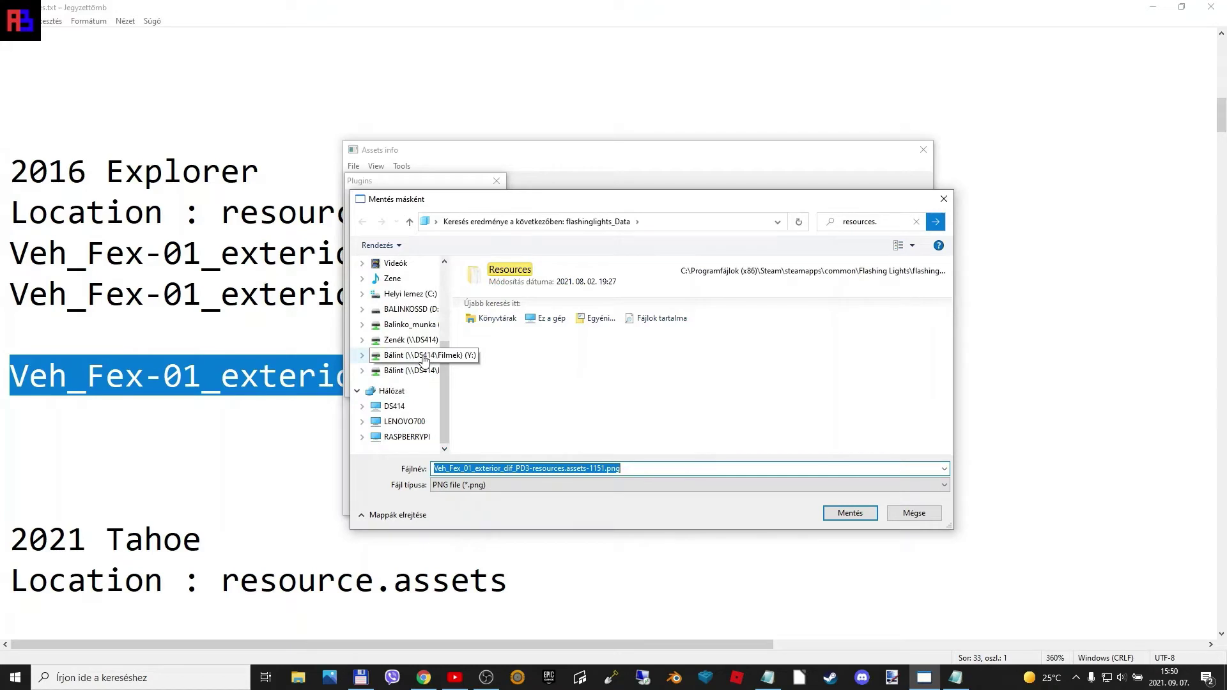
scroll(413, 284, up, 2)
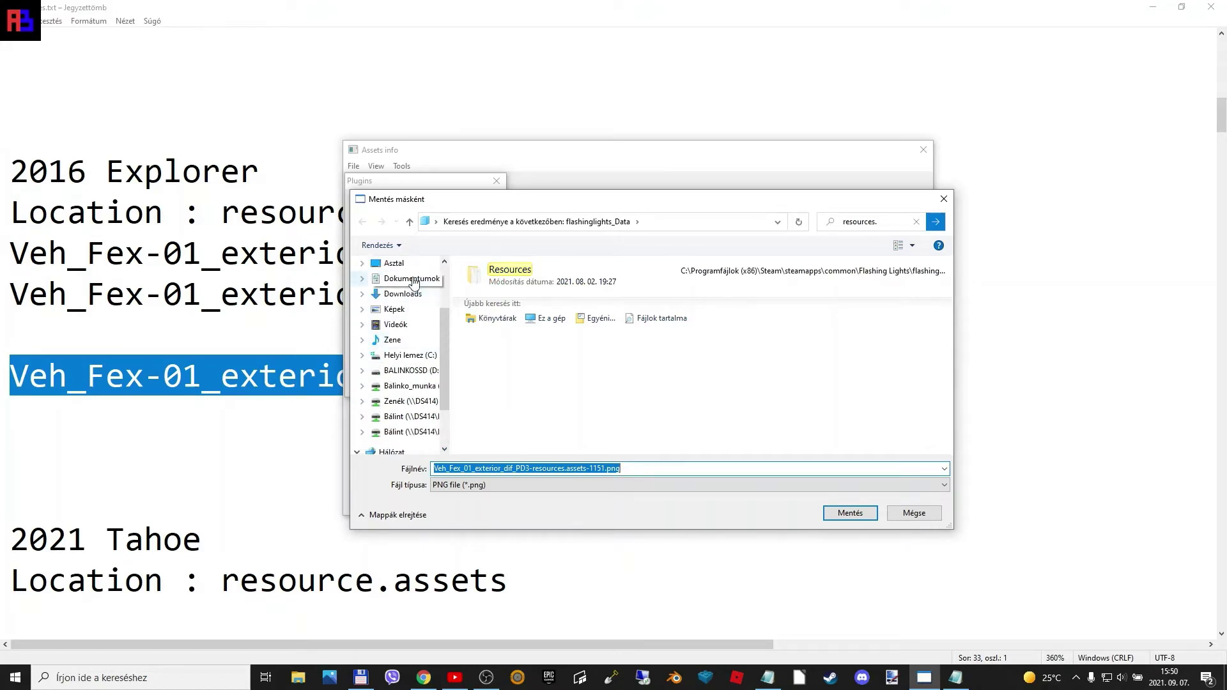
click(414, 283)
click(500, 298)
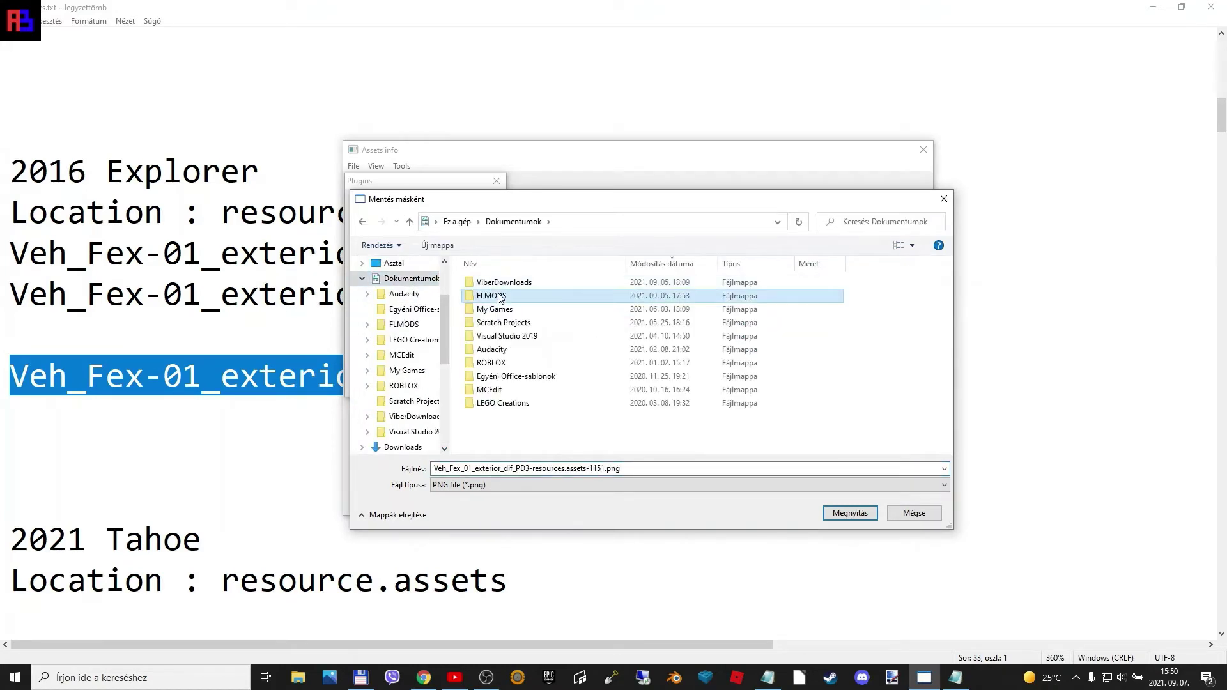
double_click(500, 297)
click(867, 515)
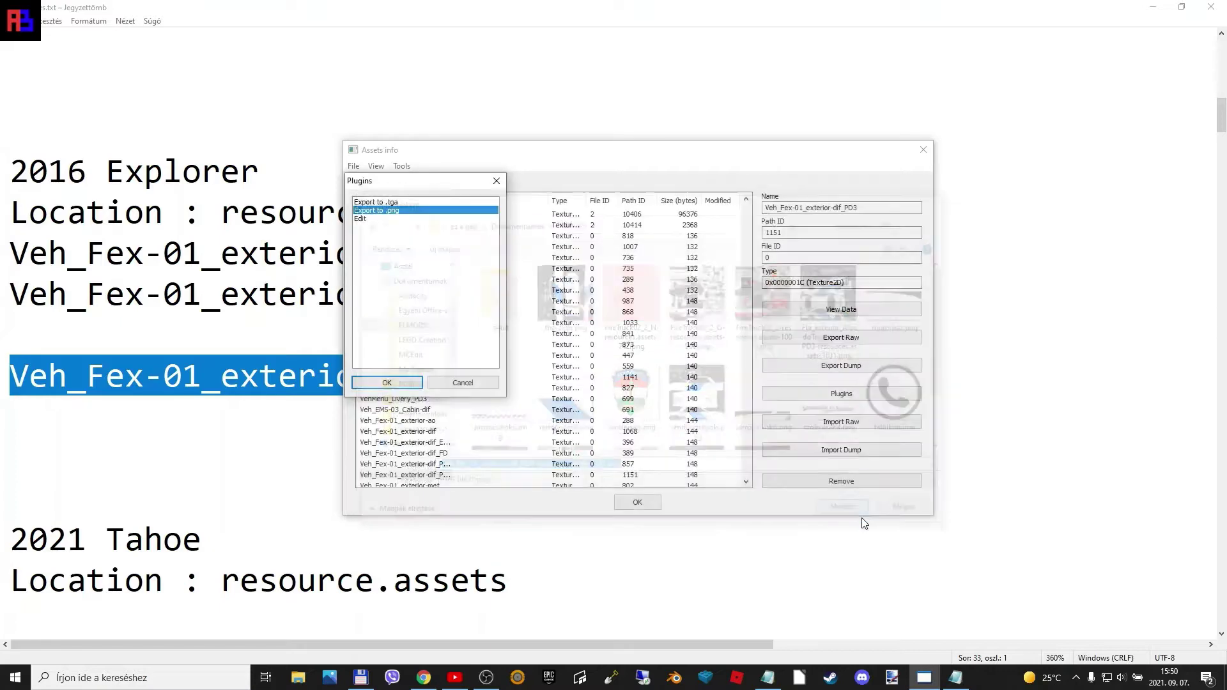
- Minimise Notepad, switch to Total Commander and view the exported Veh_Fex_01_exterior_dif_PD3-resources.assets-1151 image, closing the viewer when done
click(1028, 6)
click(1152, 6)
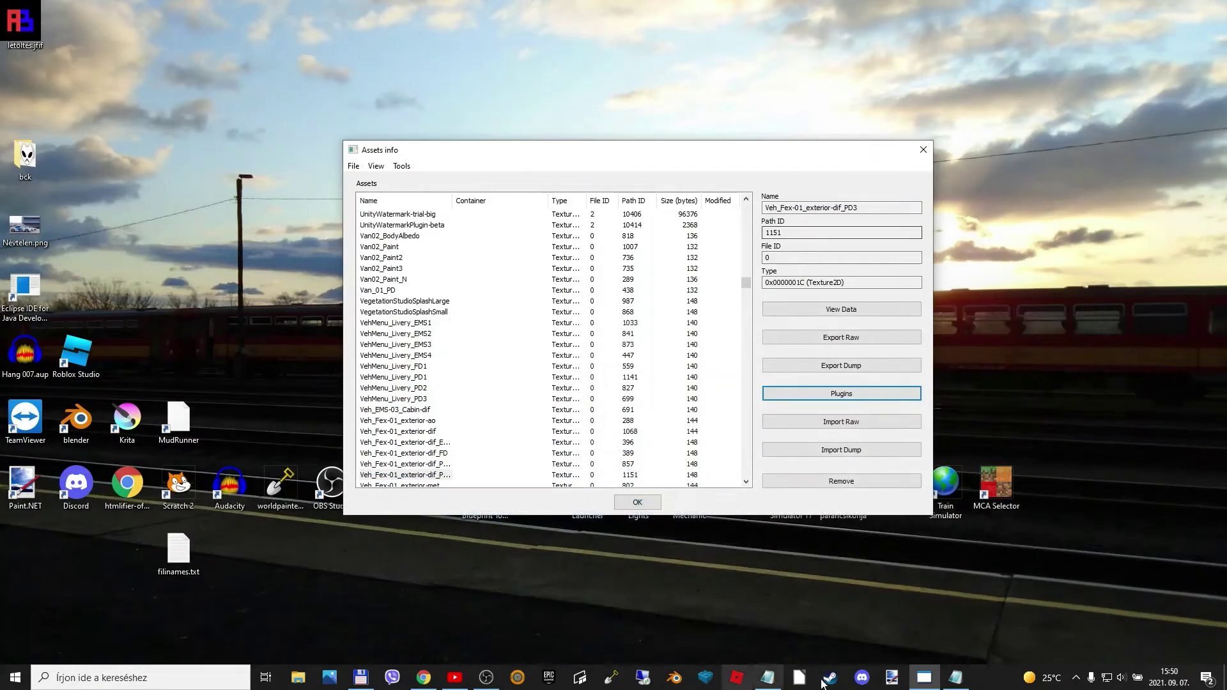
click(374, 686)
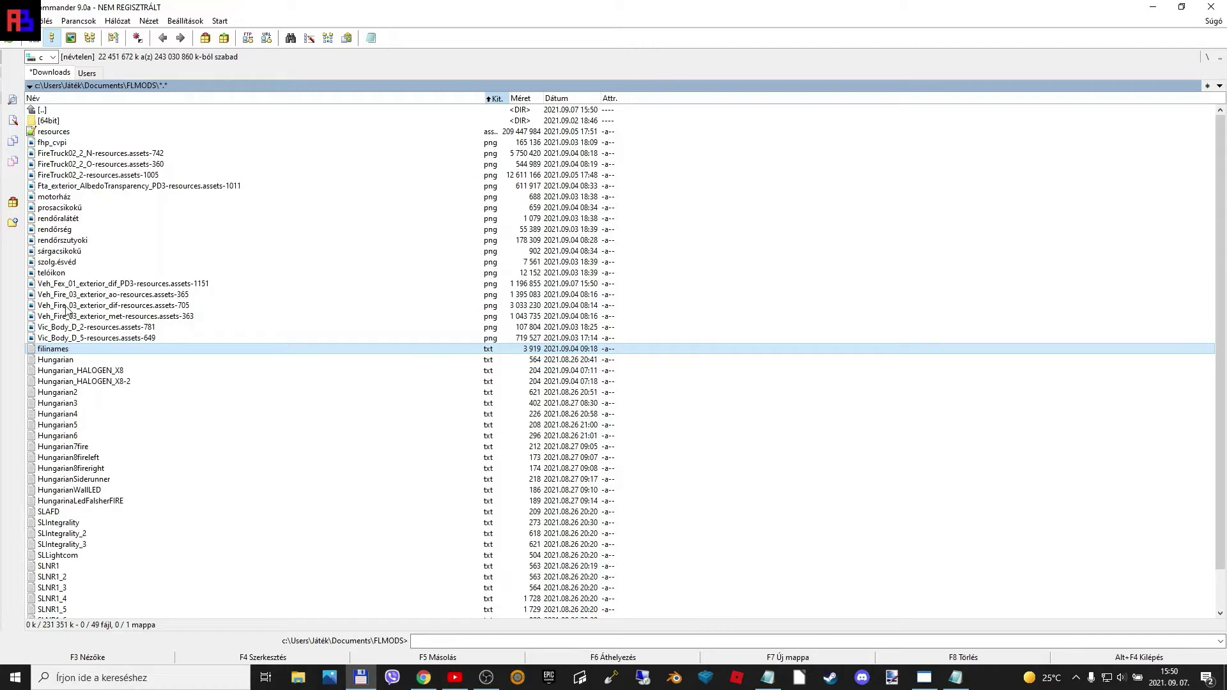
double_click(104, 283)
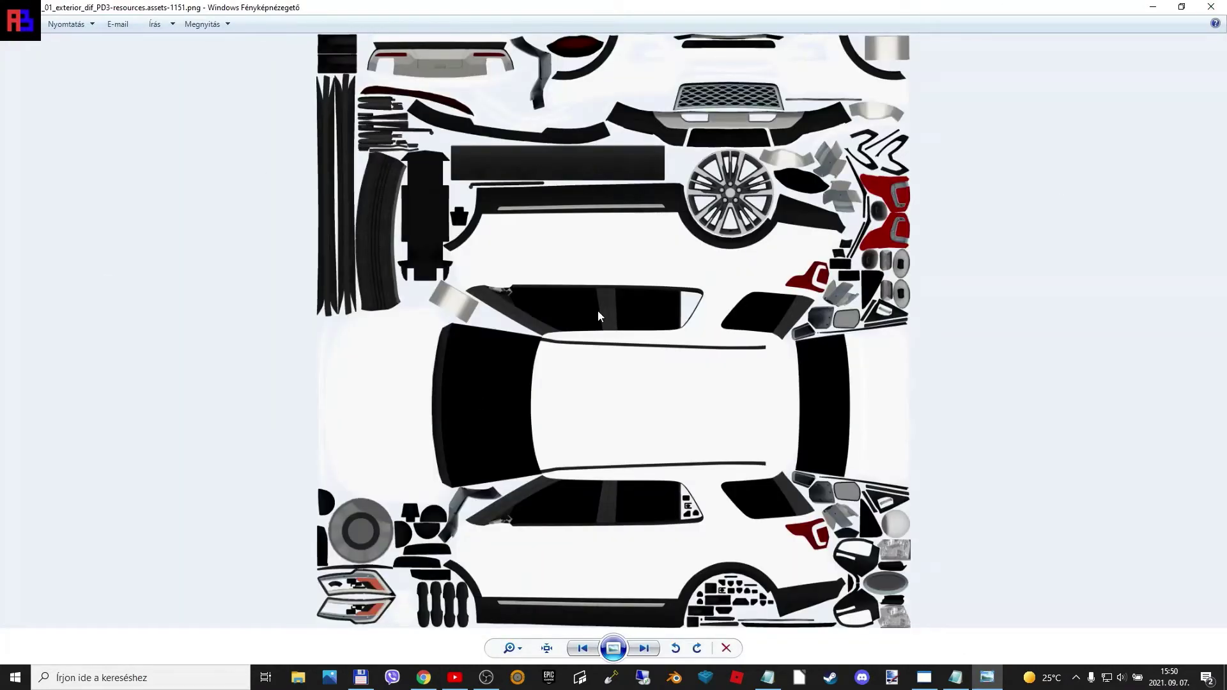
click(1210, 6)
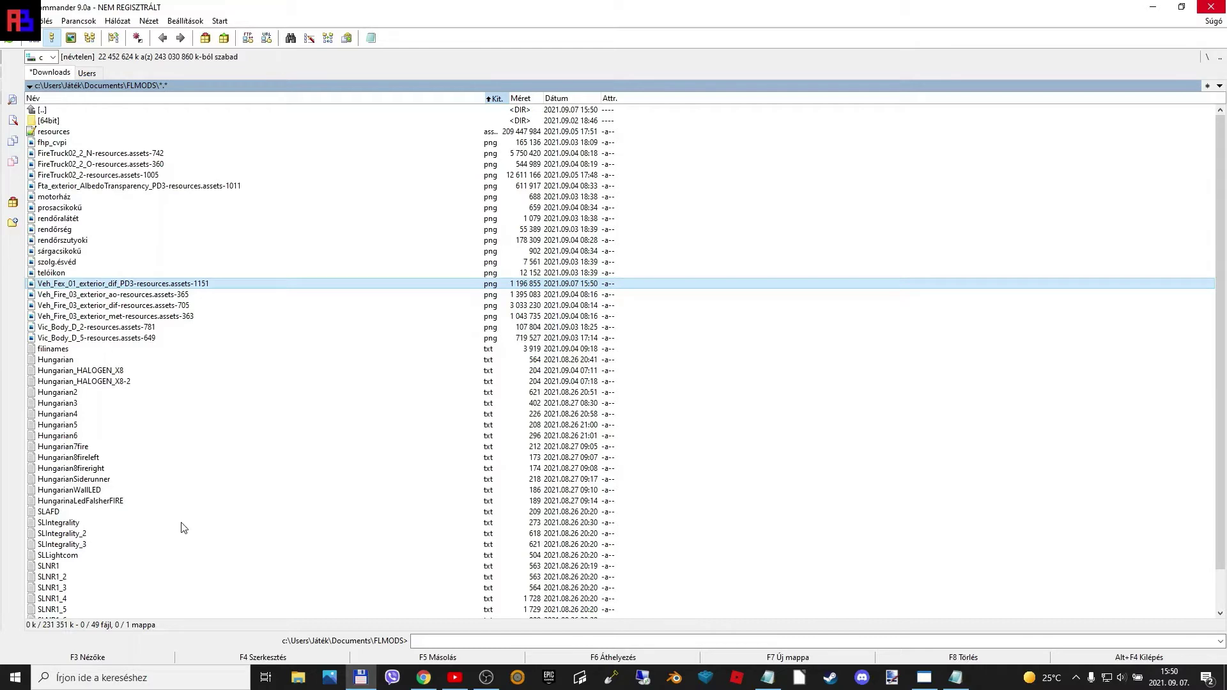
- Open Veh_Fex_01_exterior_dif_PD3-resources.assets-1151.png from the FLMODS folder in paint.net
right_click(180, 284)
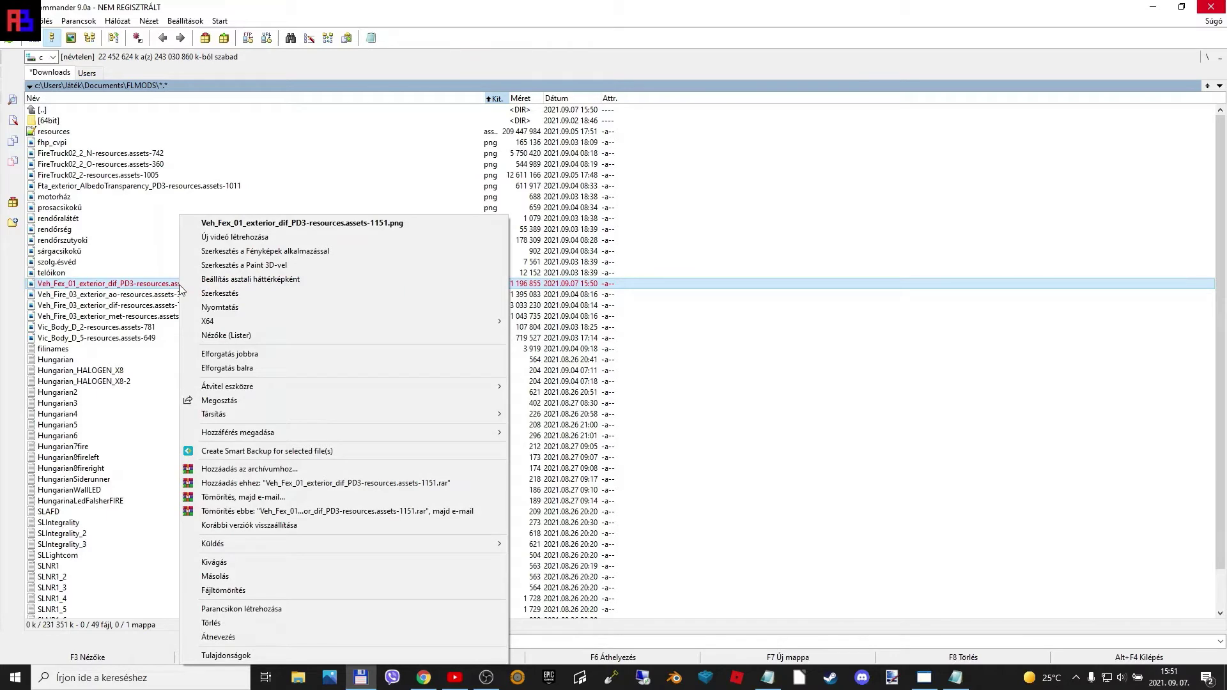
mouse_move(283, 416)
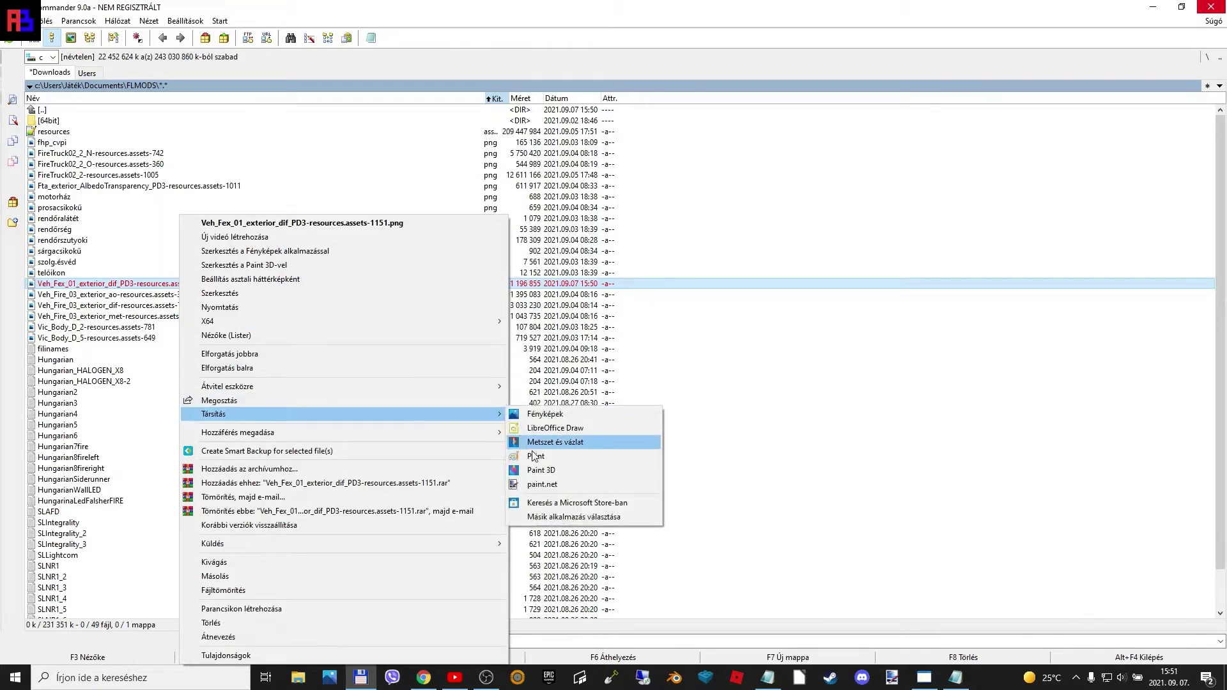
click(562, 483)
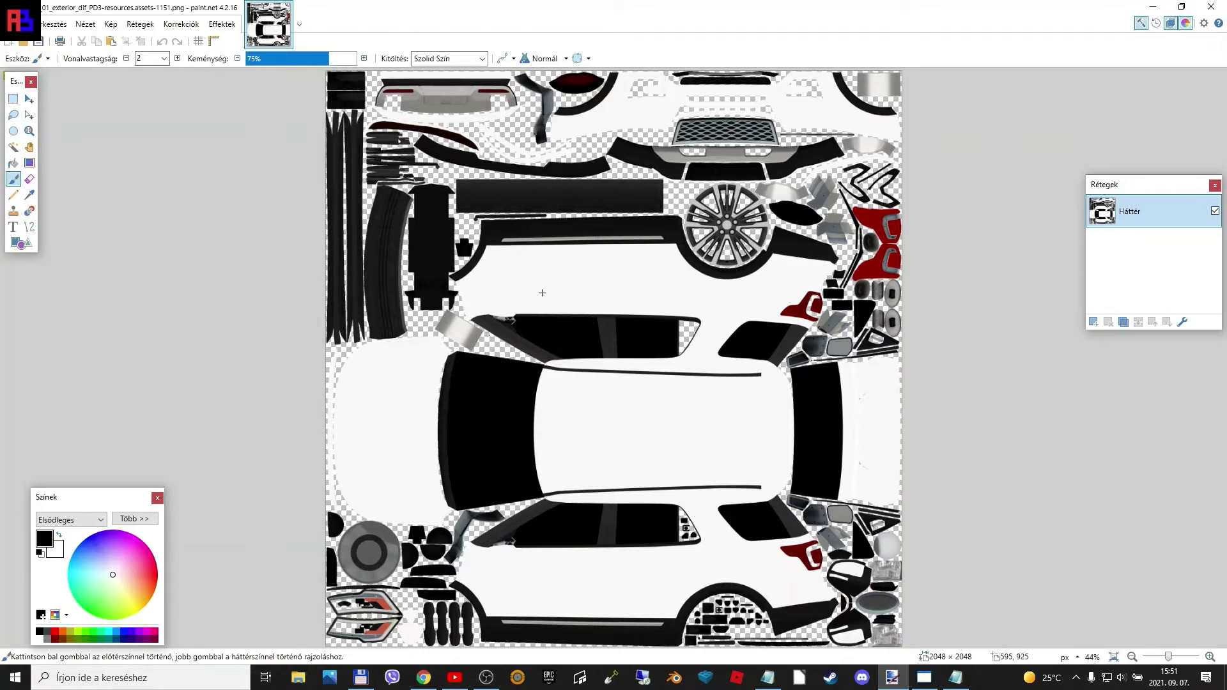
mouse_move(571, 274)
mouse_down()
mouse_move(623, 307)
mouse_move(577, 274)
mouse_move(773, 284)
mouse_move(537, 498)
mouse_up()
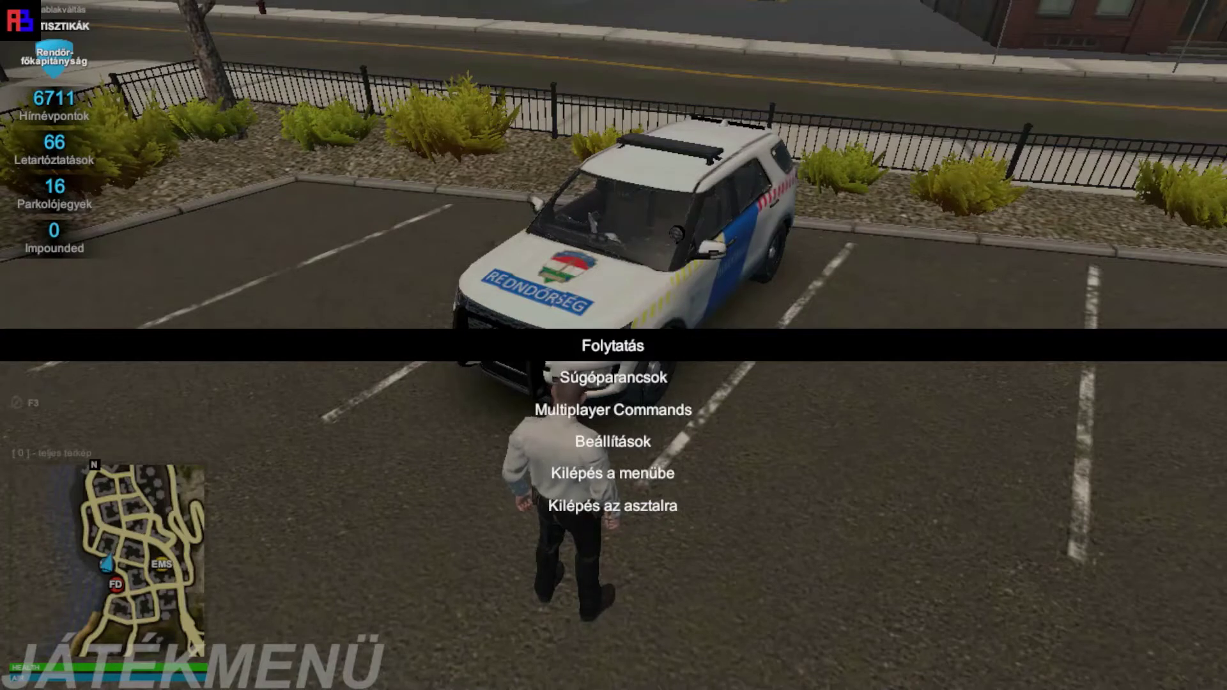
- Resume the Flashing Lights game and walk around the parked Explorer to inspect its custom police livery
key(Escape)
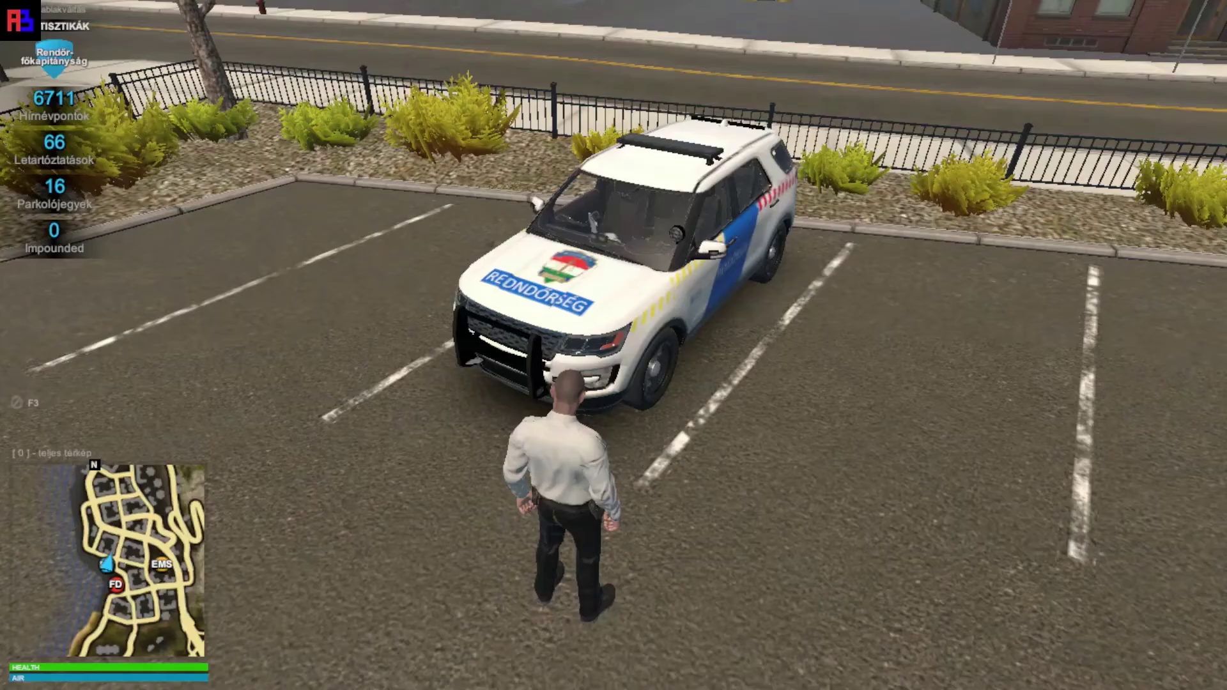
key(w)
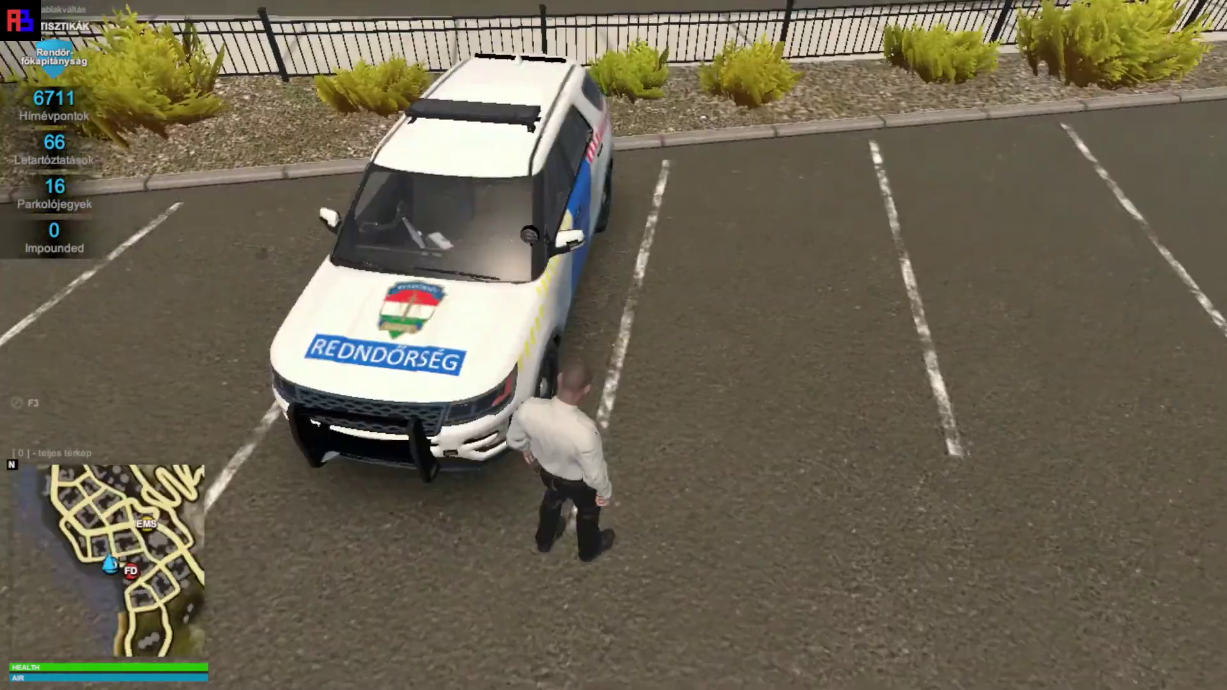
key(w)
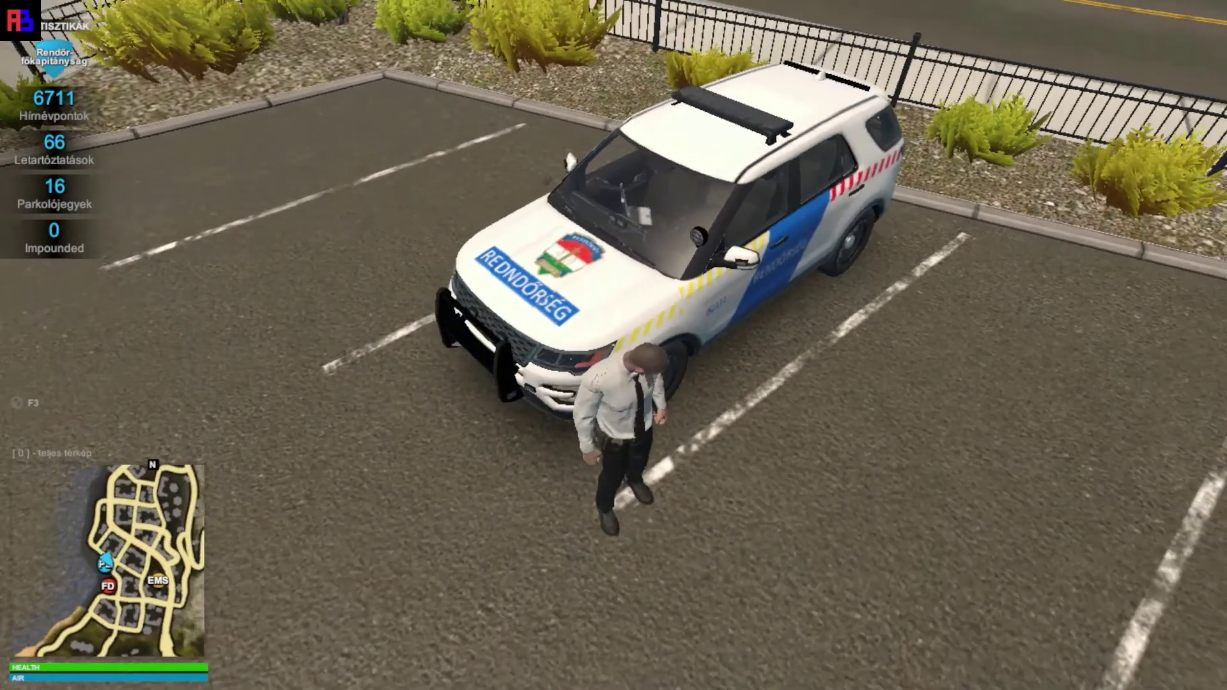
key(e)
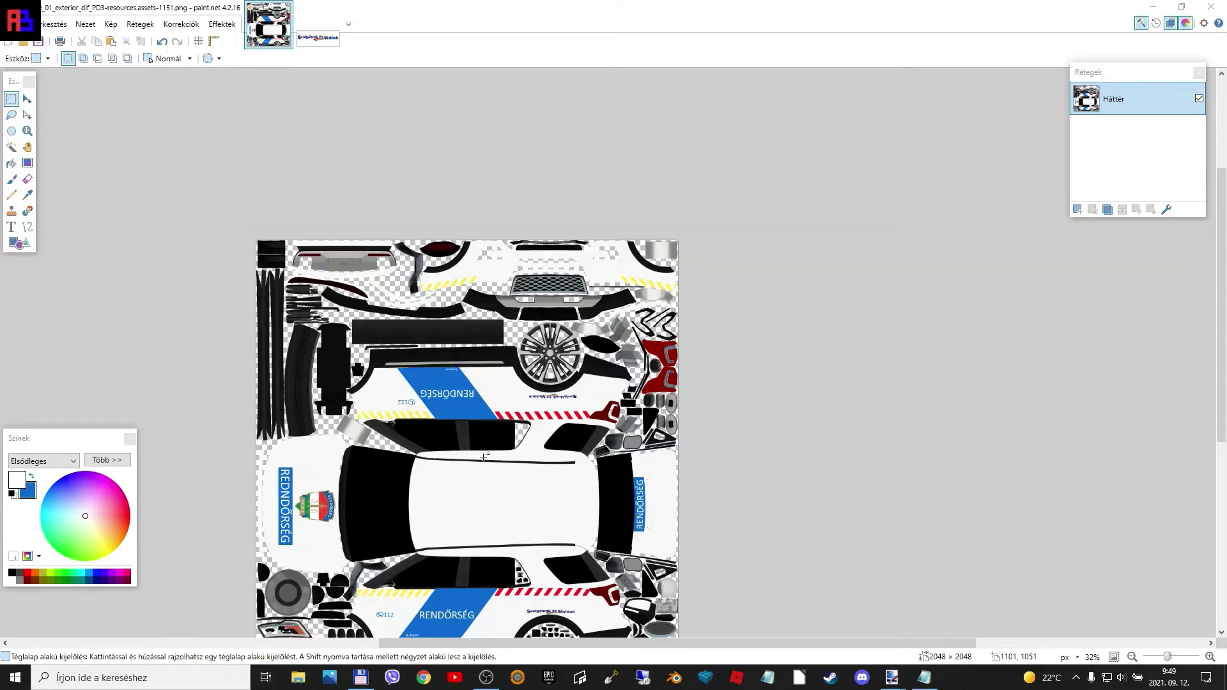
- Examine the RENDŐRSÉG livery on the Explorer texture in paint.net, keeping the image open
scroll(550, 364, down, 5)
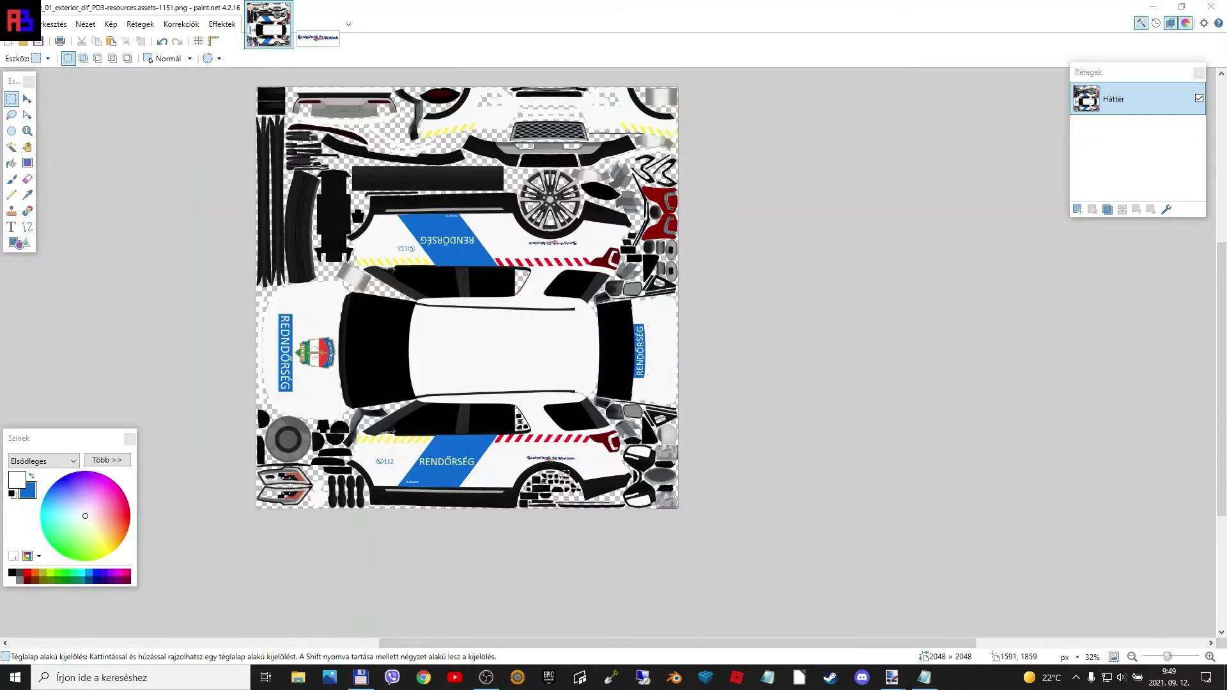
scroll(563, 475, up, 3)
drag(452, 643, 408, 647)
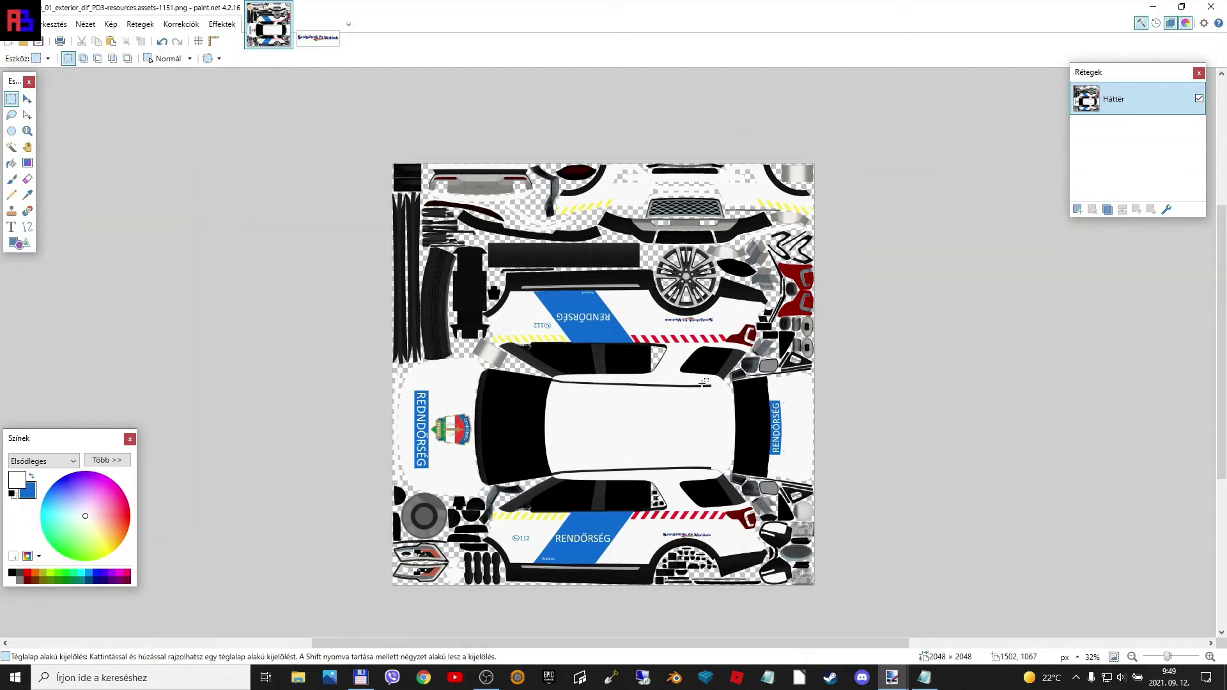
click(1210, 6)
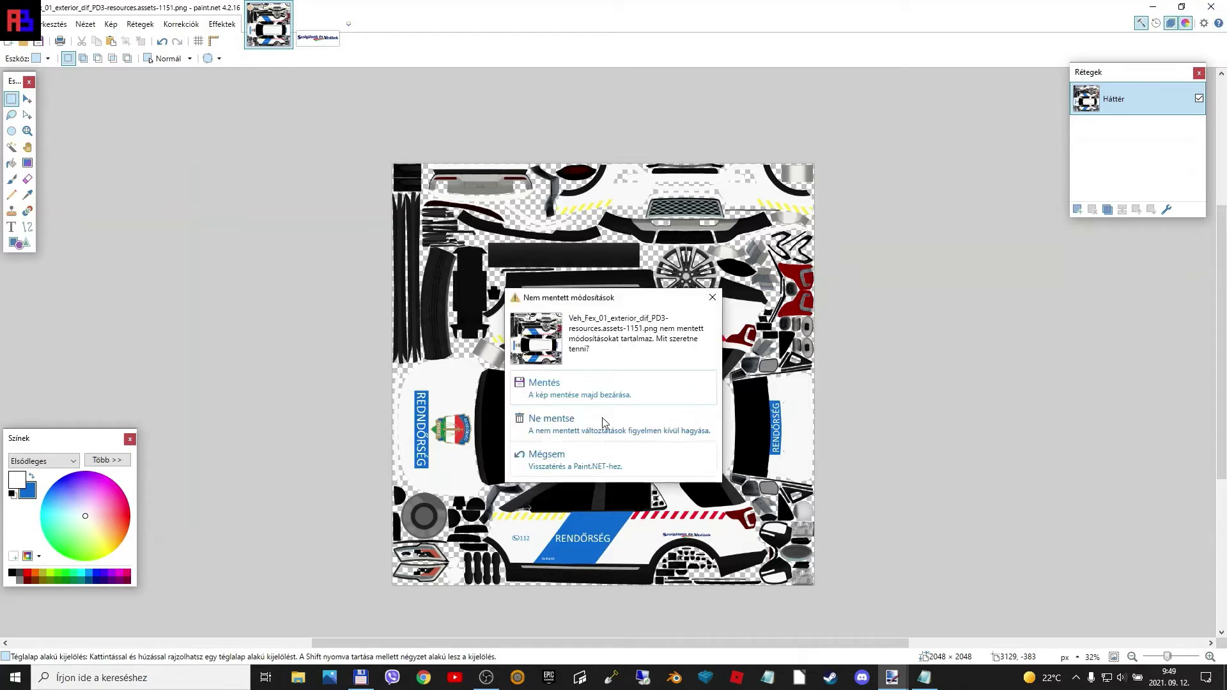
click(711, 297)
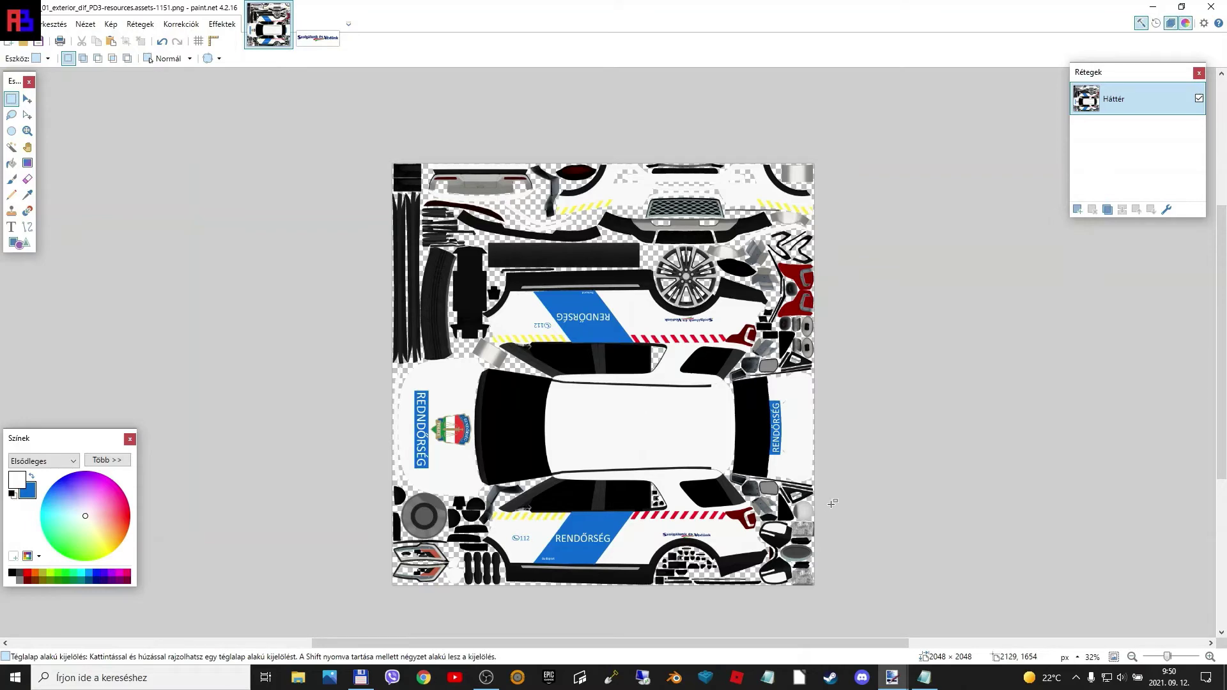
- Switch to Total Commander, launch AssetBundleExtractor from the FLMODS\64bit folder and move its window to mid-screen
key(alt+Tab)
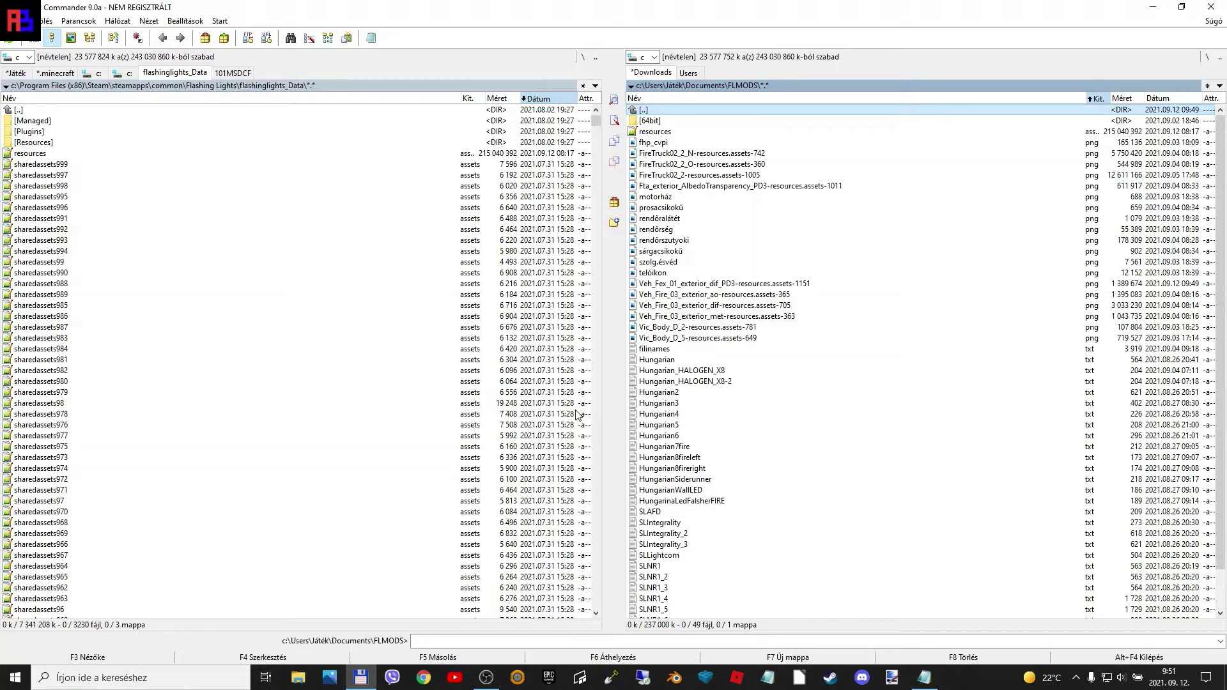
double_click(655, 121)
double_click(671, 219)
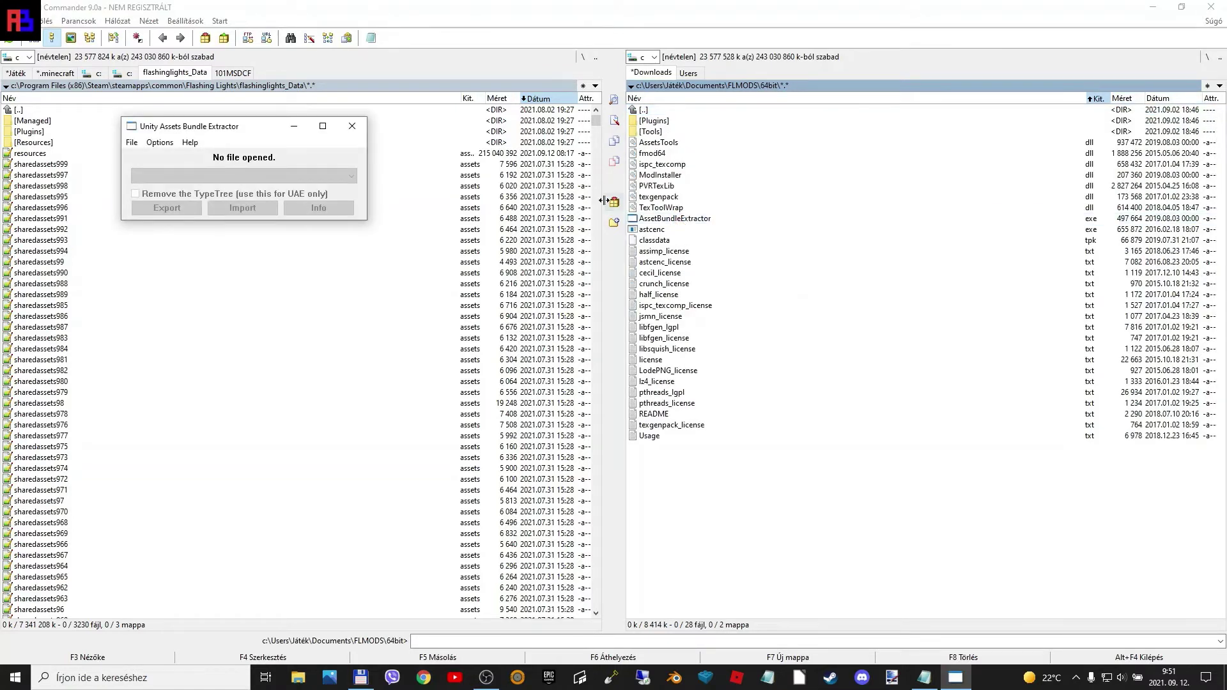
drag(246, 131, 648, 227)
- Open resources.assets from the Documents\FLMODS folder in Unity Assets Bundle Extractor
click(534, 237)
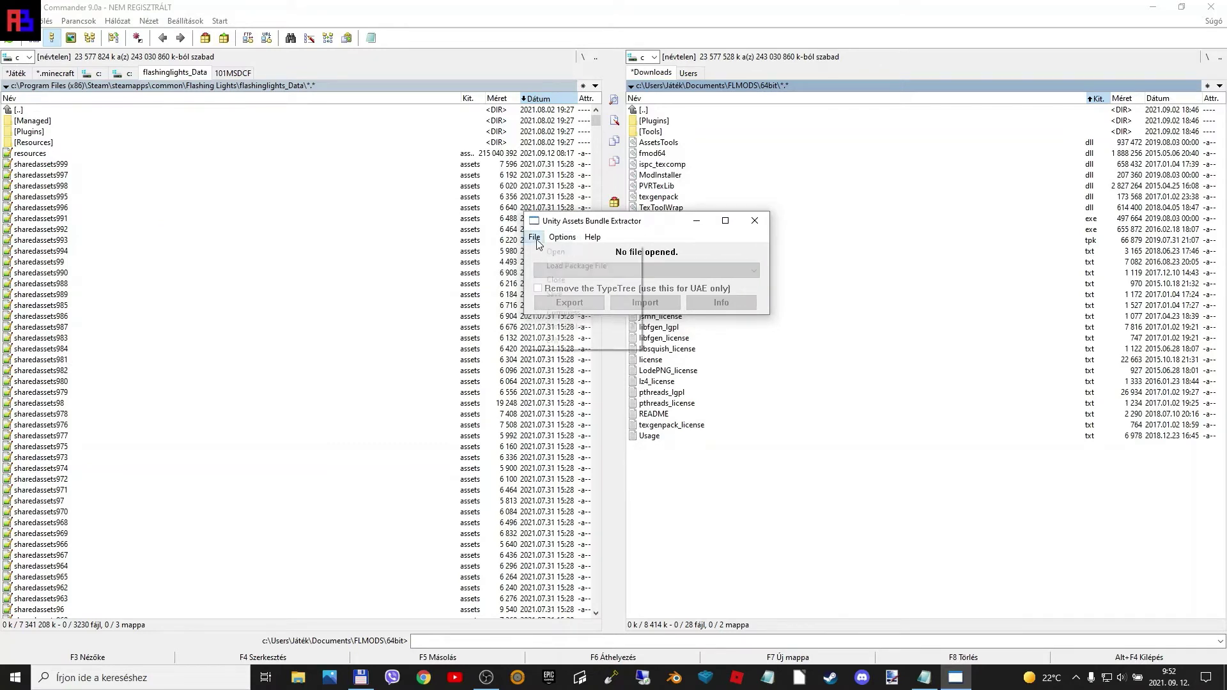
click(556, 253)
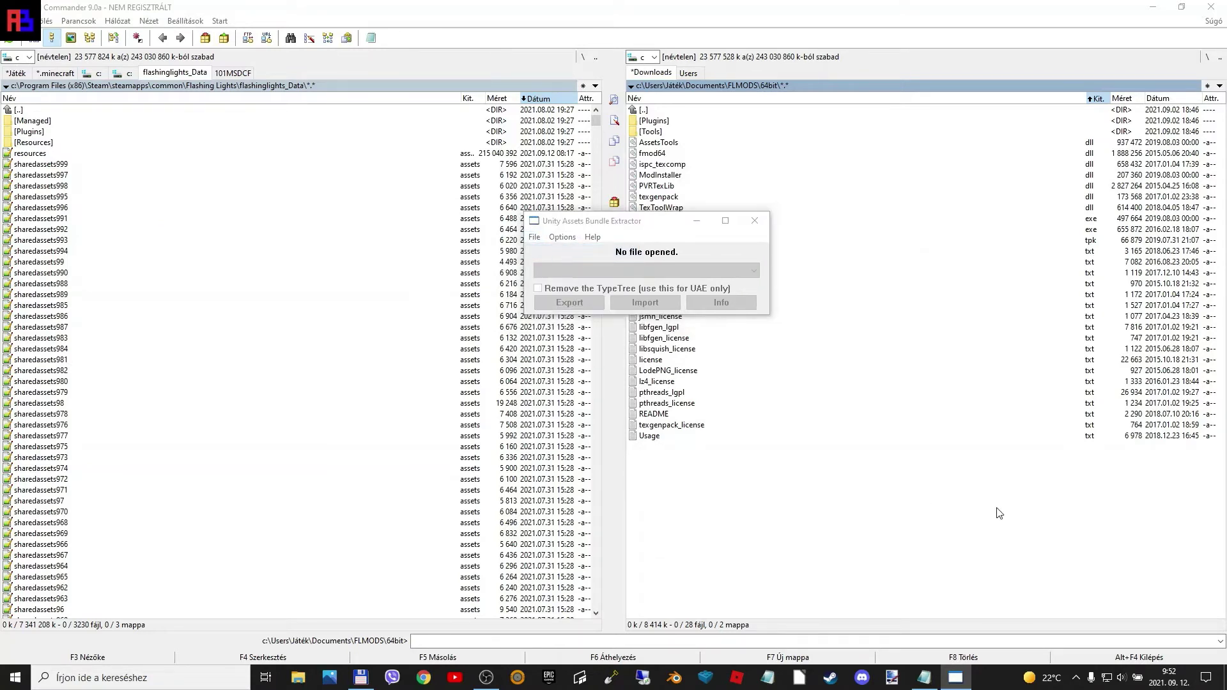
drag(798, 258, 766, 214)
click(562, 372)
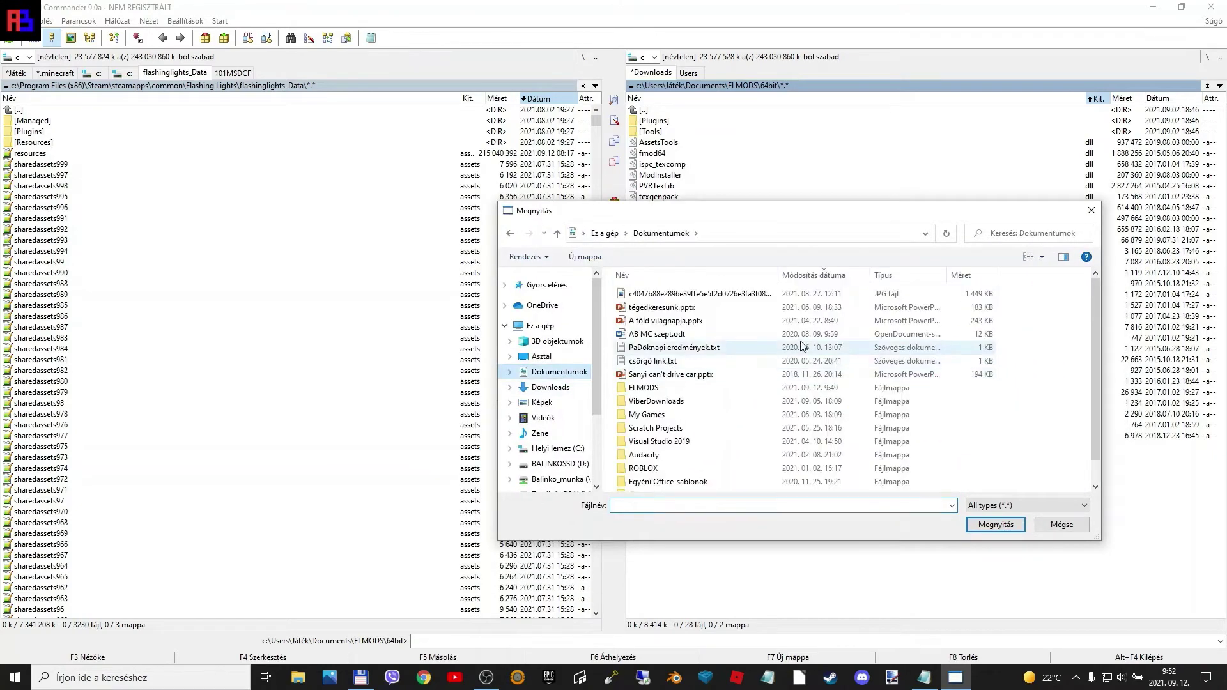
double_click(671, 387)
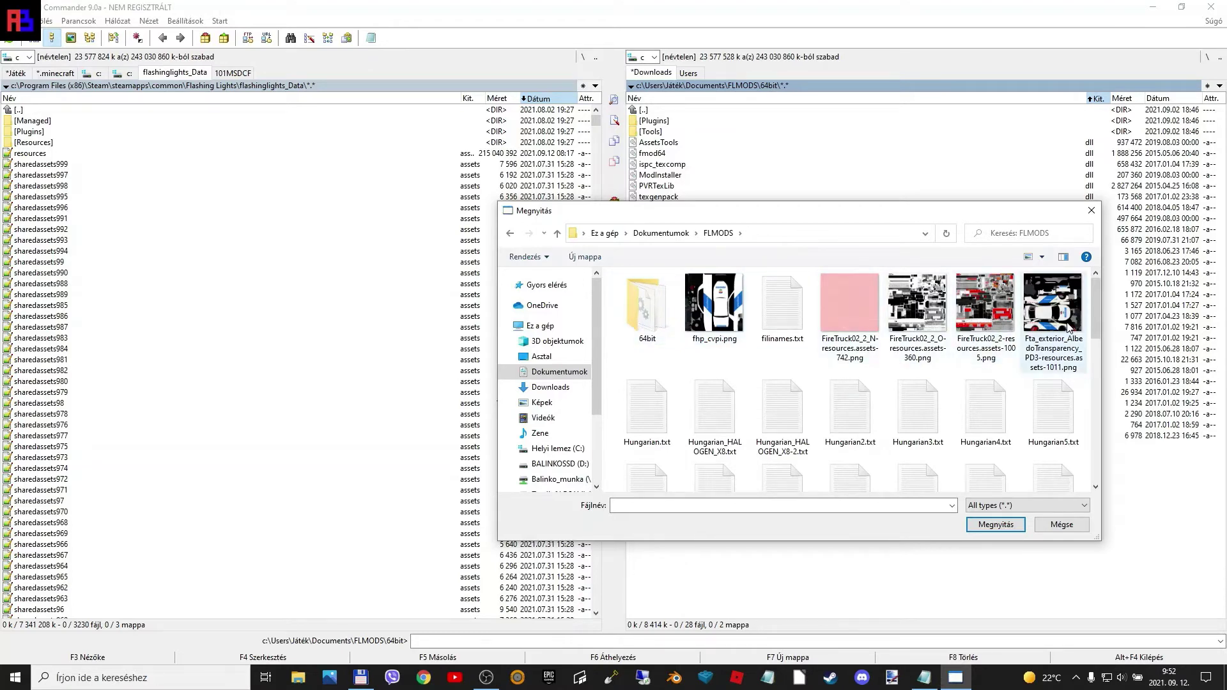
scroll(1069, 327, down, 10)
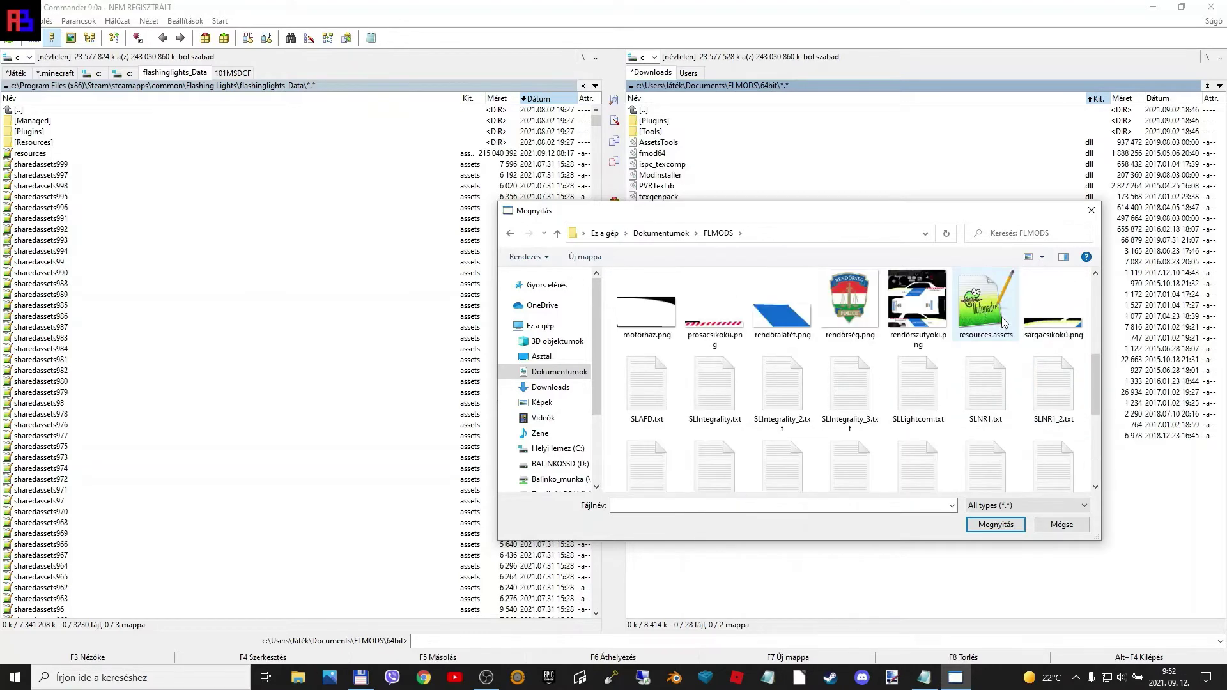
click(1000, 317)
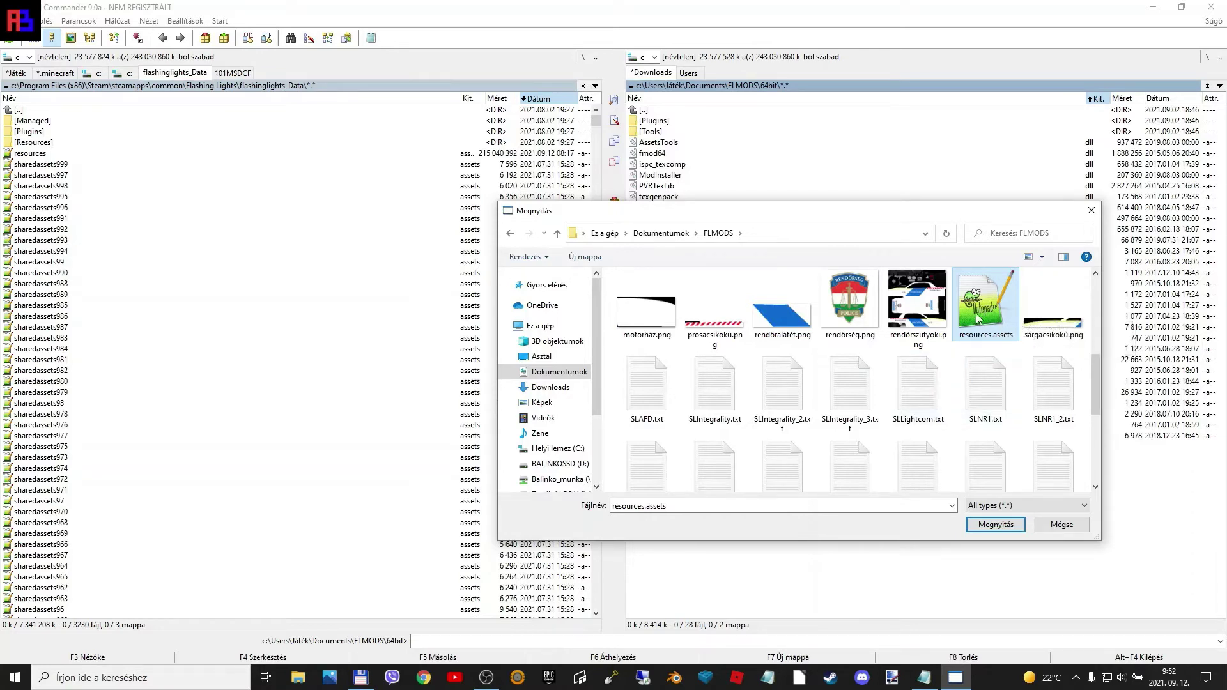
click(995, 525)
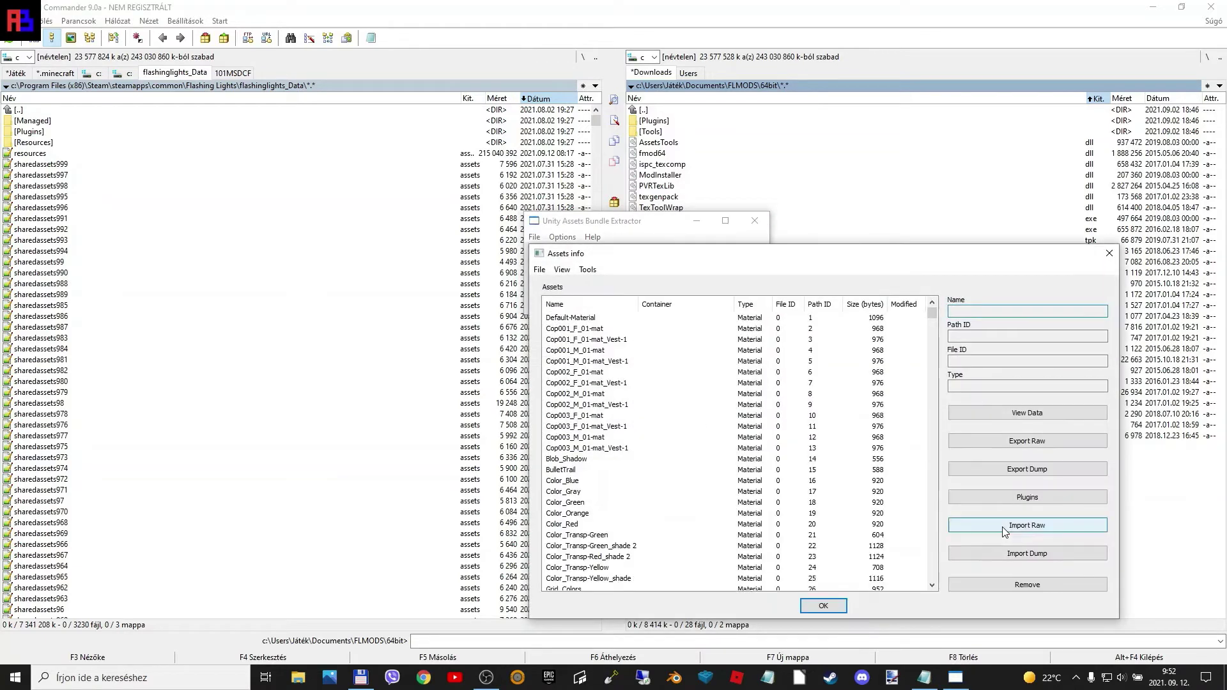
- Switch to Total Commander, go up from 64bit to the FLMODS folder and select the resources file there
click(1152, 7)
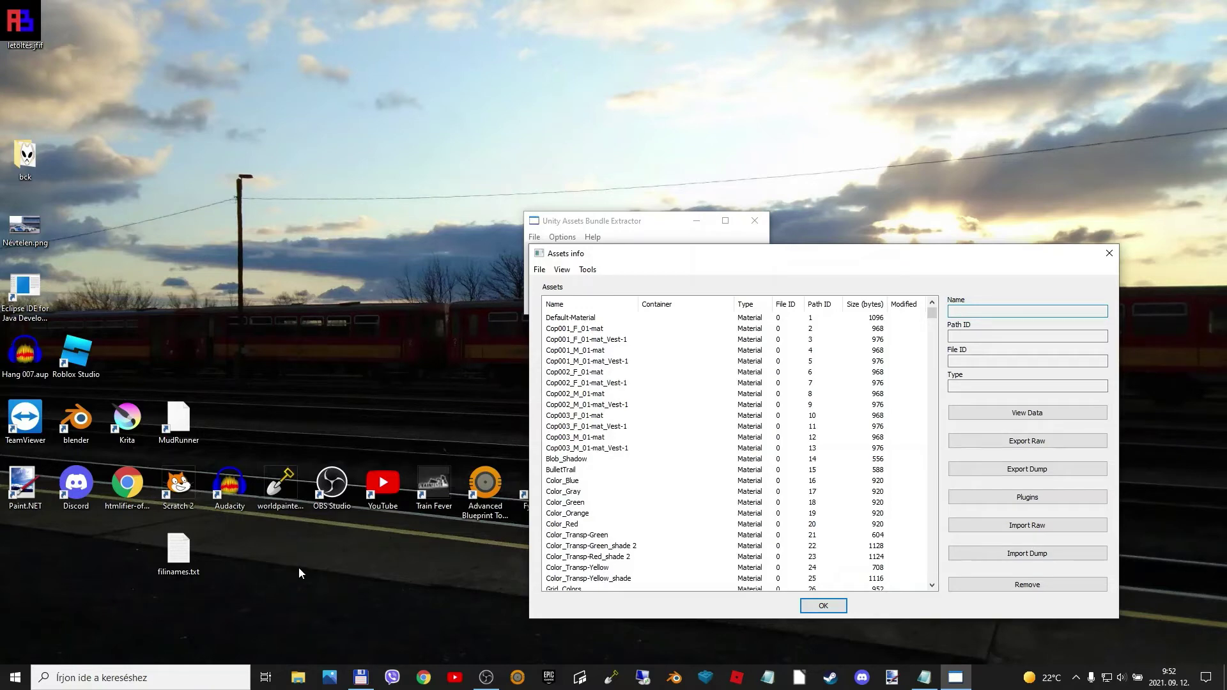
click(361, 677)
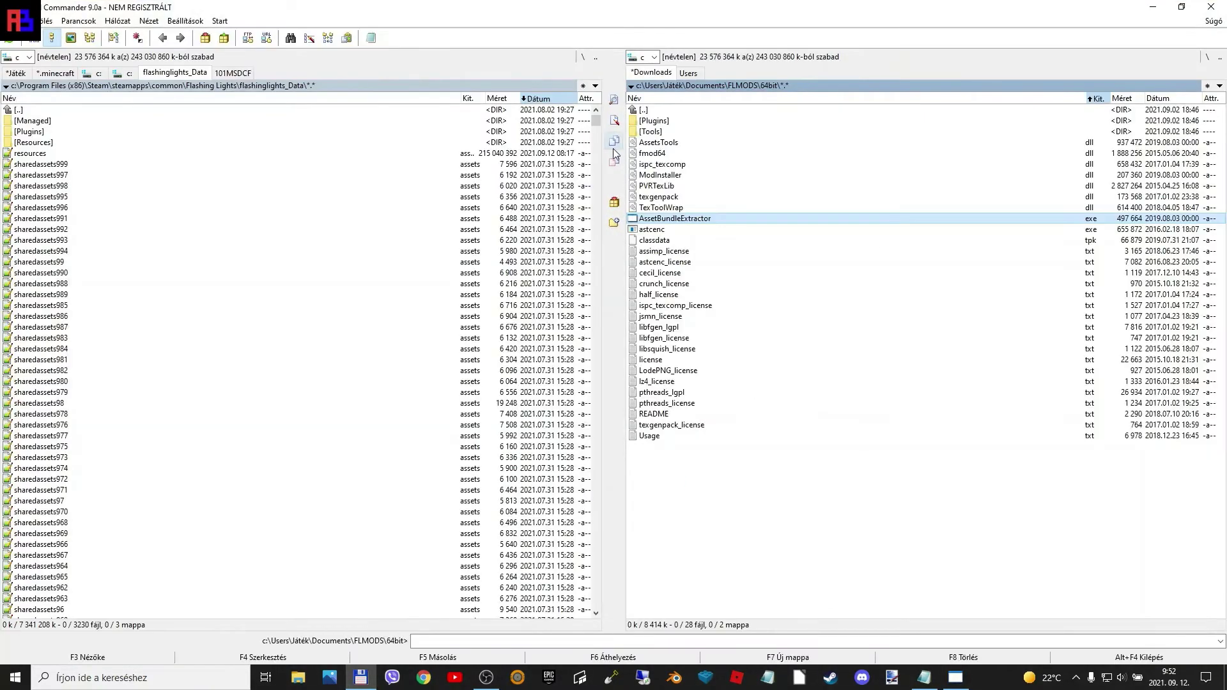
double_click(663, 111)
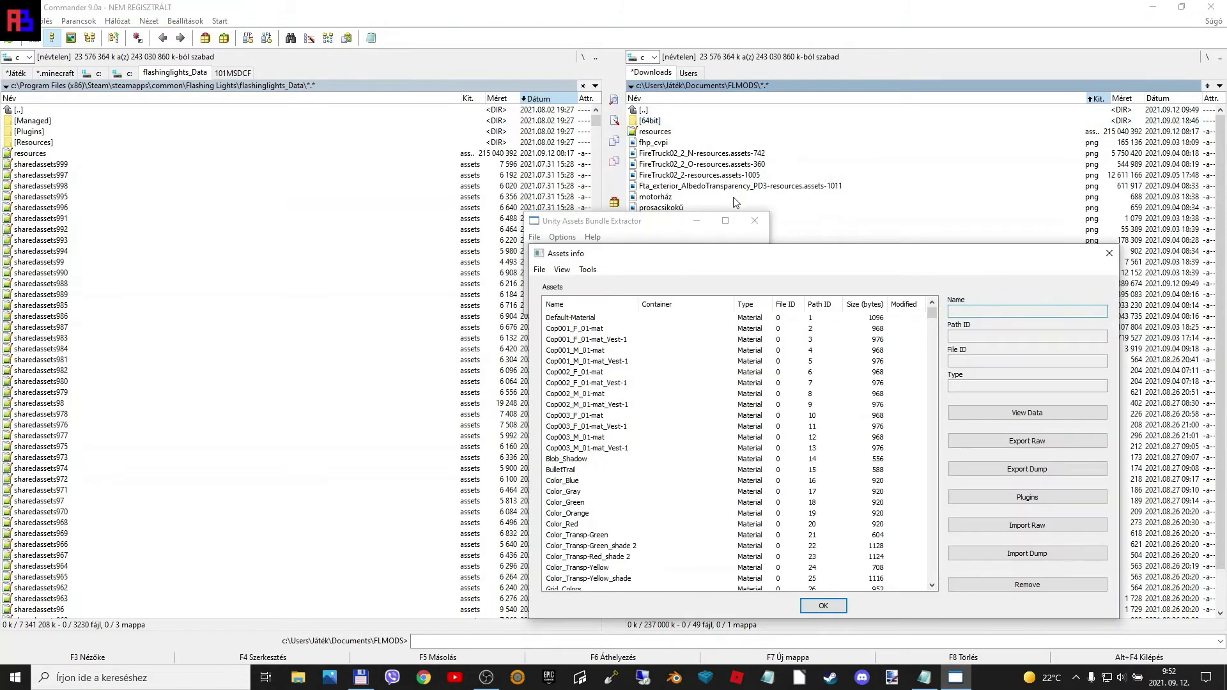
drag(752, 261, 570, 244)
drag(600, 330, 604, 224)
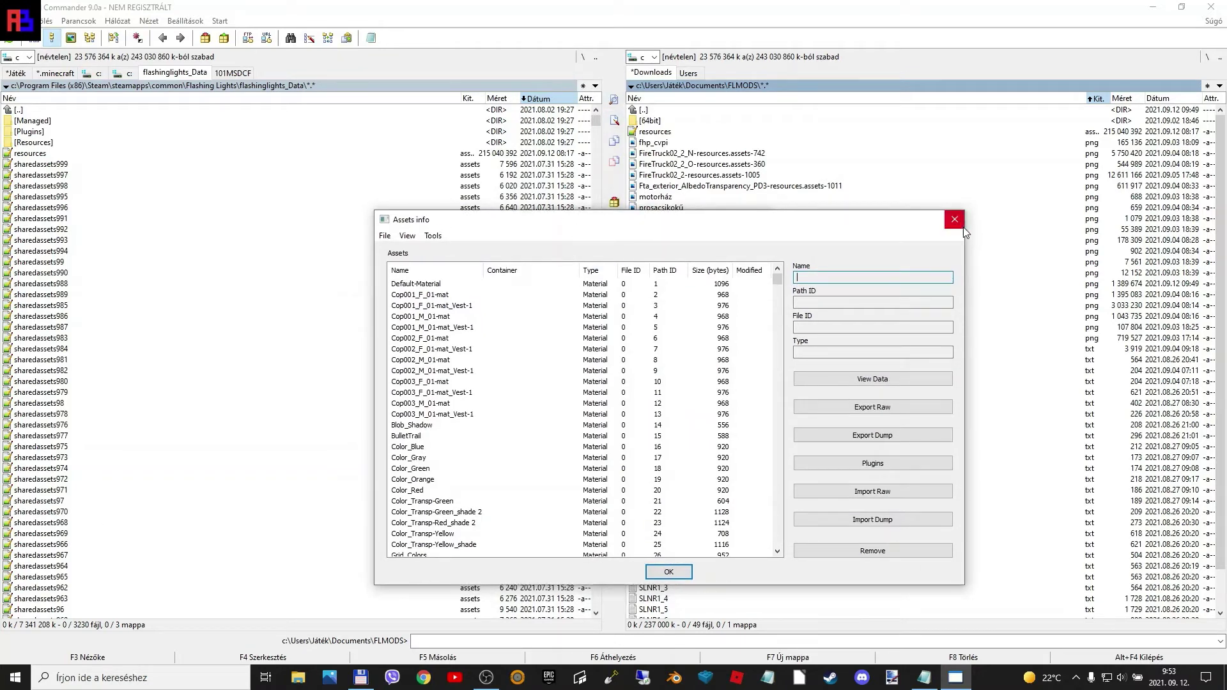
click(666, 136)
- Return to the extractor's Assets info window and sort the assets by type in descending order
click(955, 677)
click(419, 270)
click(592, 272)
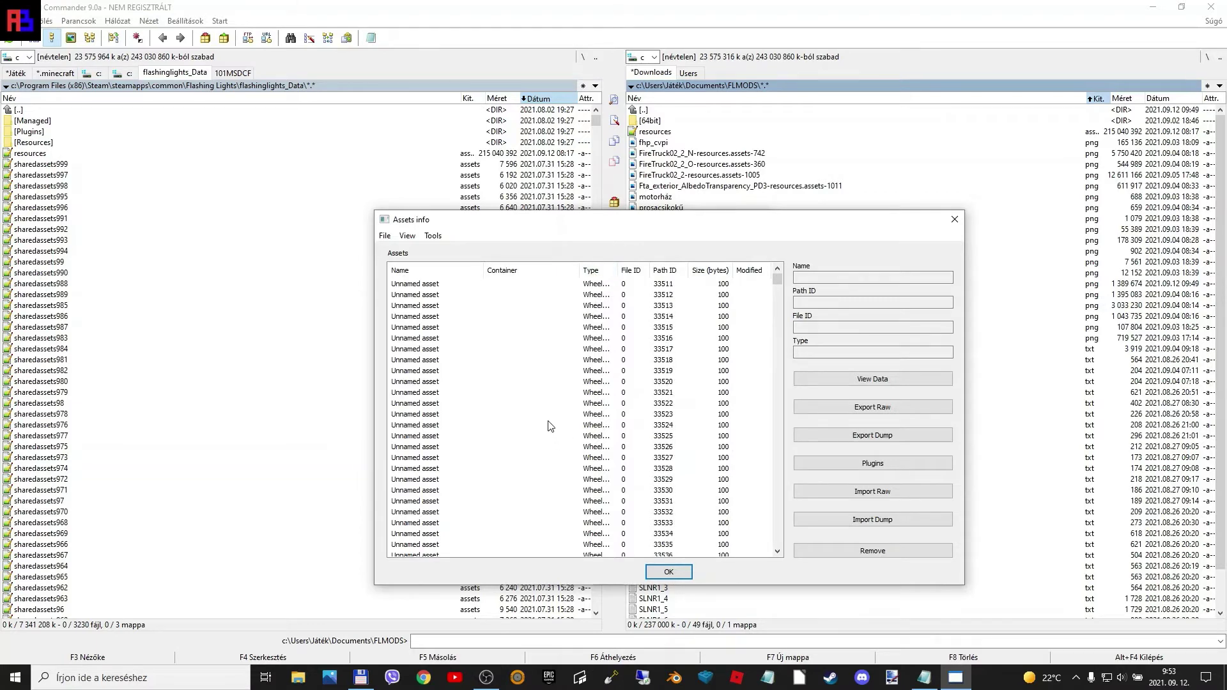
- Search the assets by name for Veh_Fex-01_exterior-dif_PD3, the white unmarked 2016 Explorer entry noted in filinames.txt
click(410, 237)
click(425, 251)
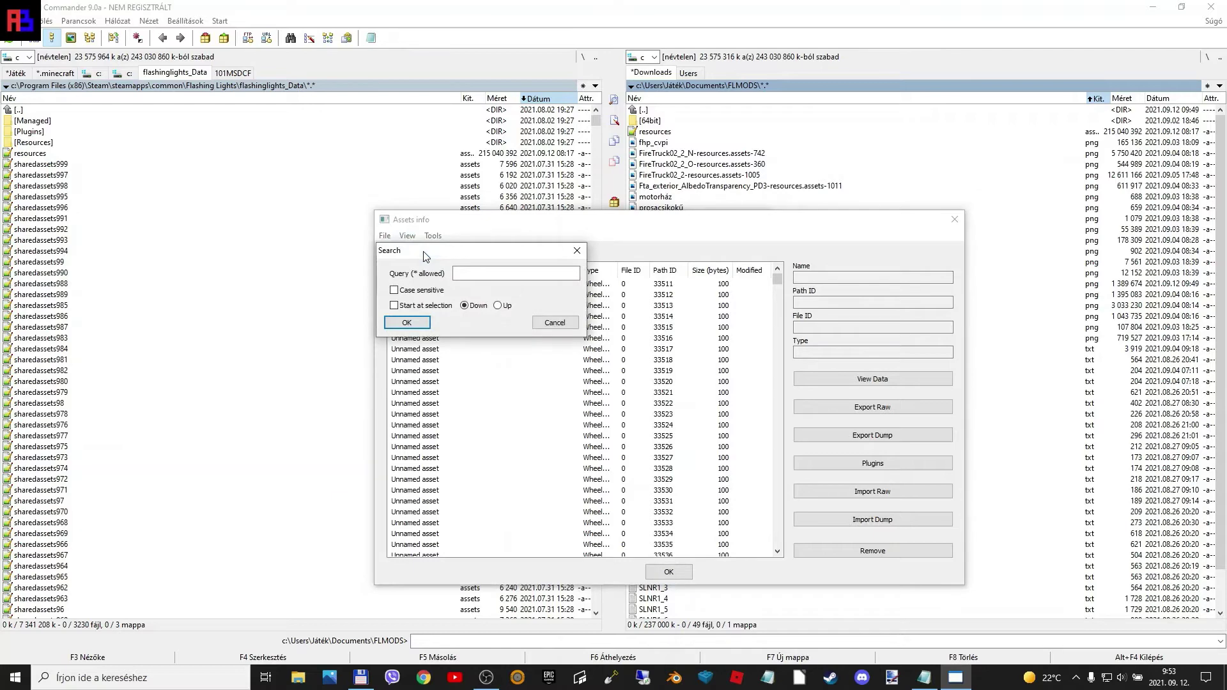
click(924, 678)
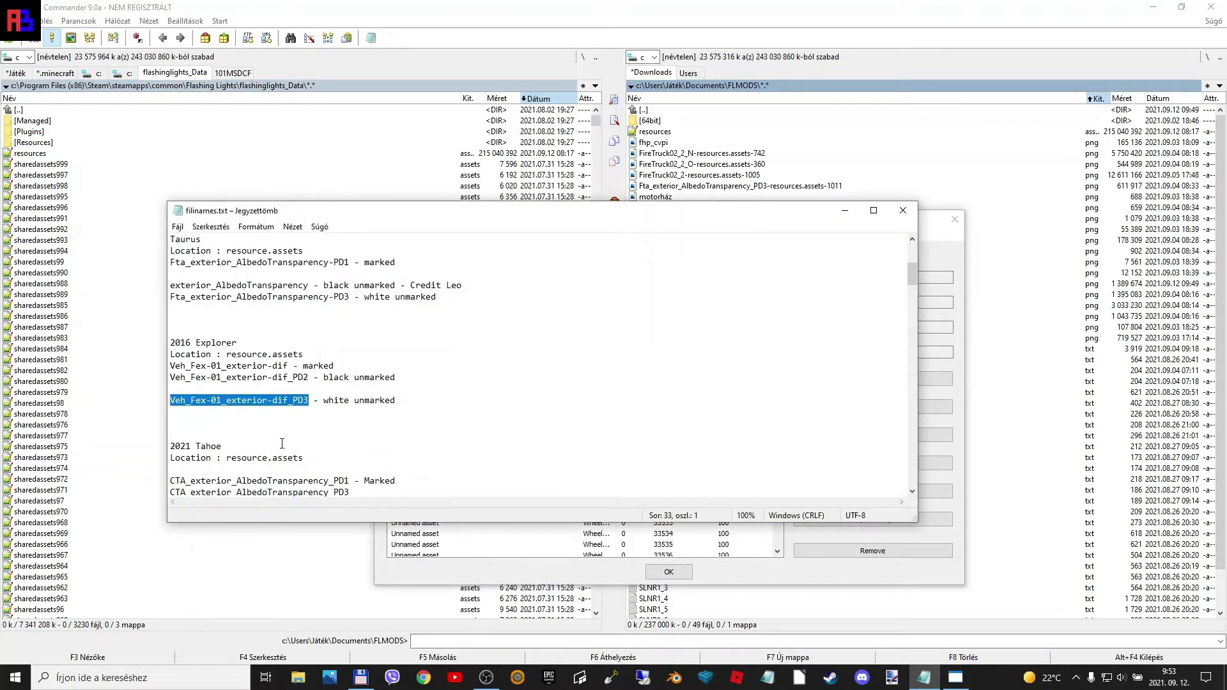
click(844, 210)
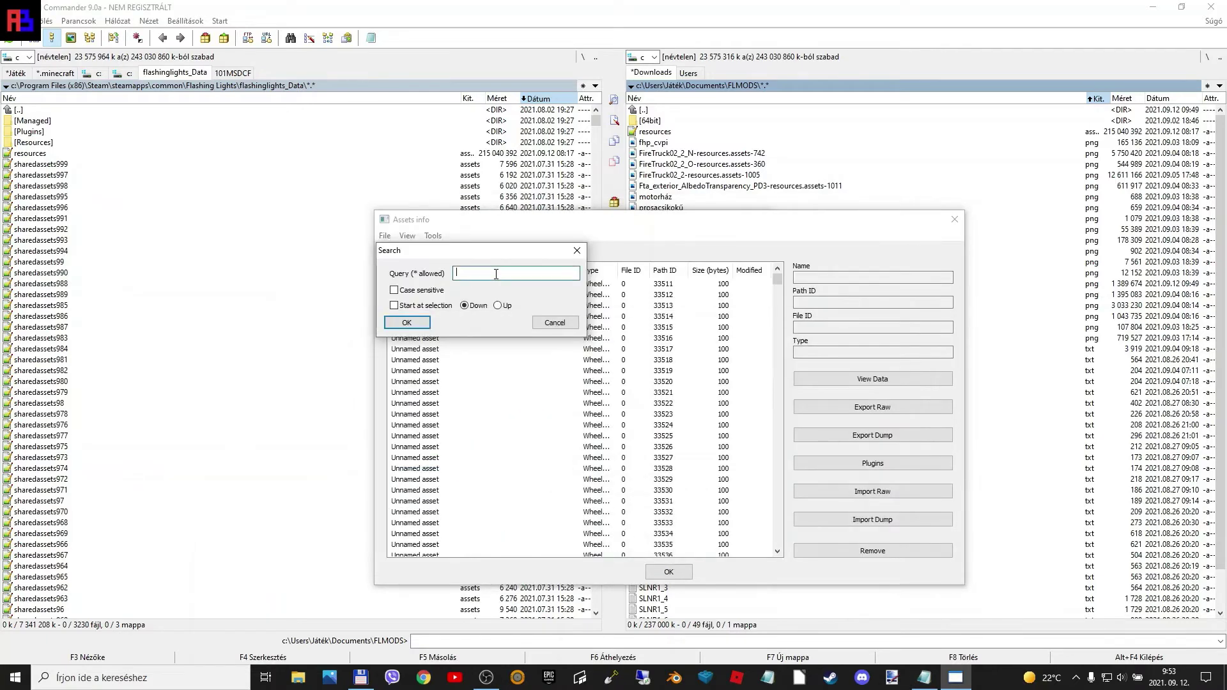
text(Veh_Fex-01_exterior-dif_PD3)
click(408, 322)
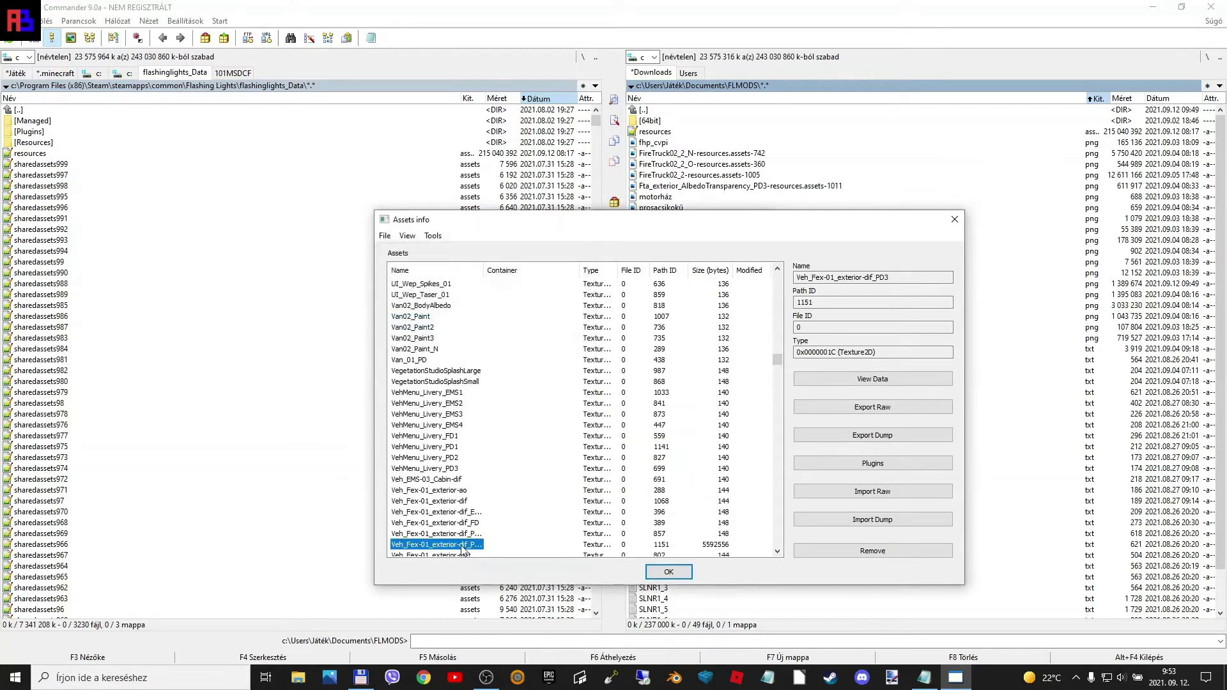
- Edit the selected texture with the Edit plugin, loading Veh_Fex_01_exterior_dif_PD3-resources.assets-1151.png from FLMODS at Normal (multithread) quality
click(895, 465)
click(394, 289)
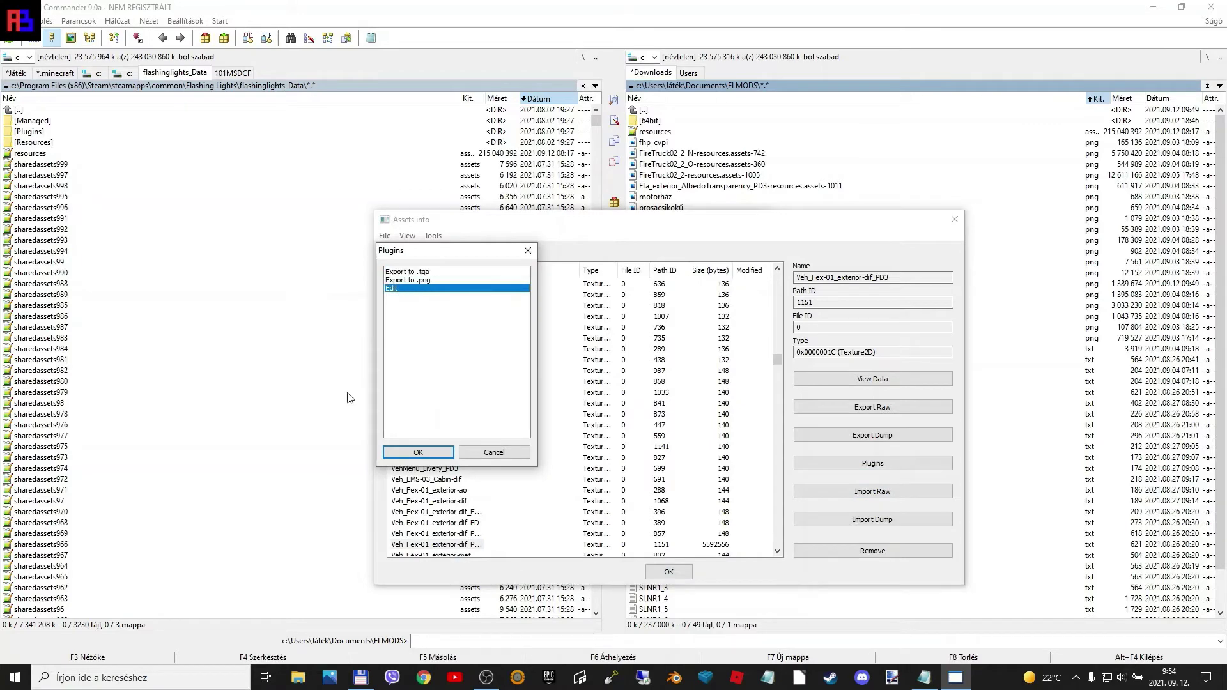
click(438, 451)
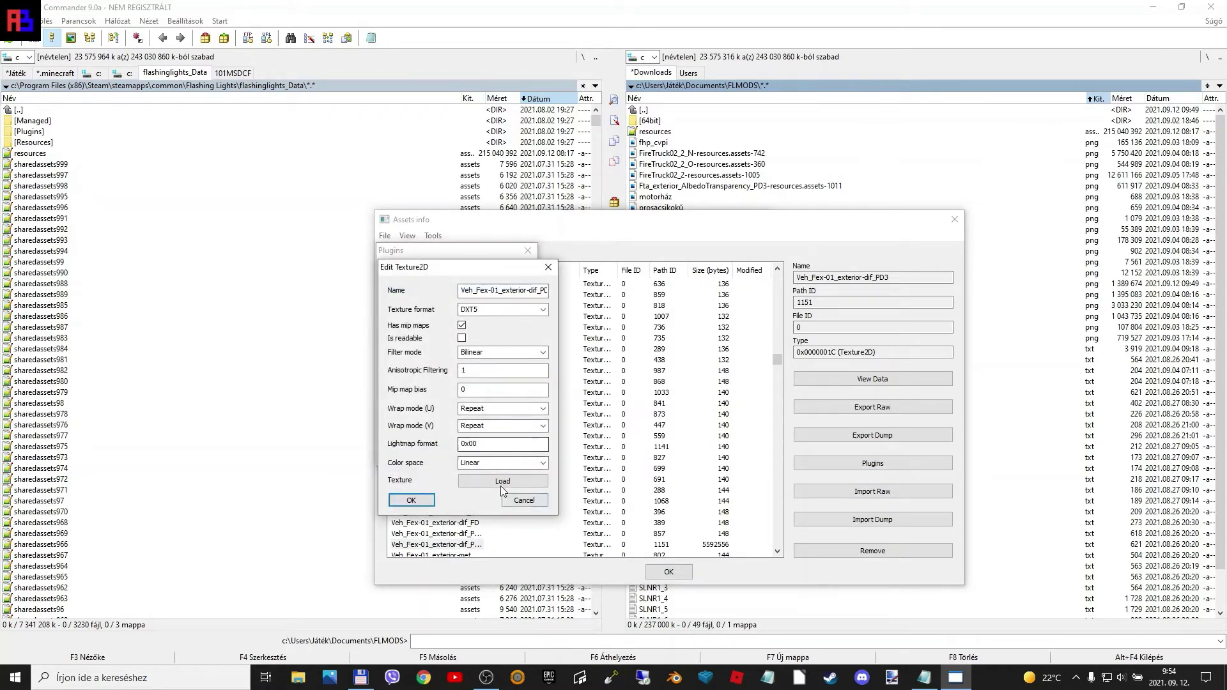
click(504, 484)
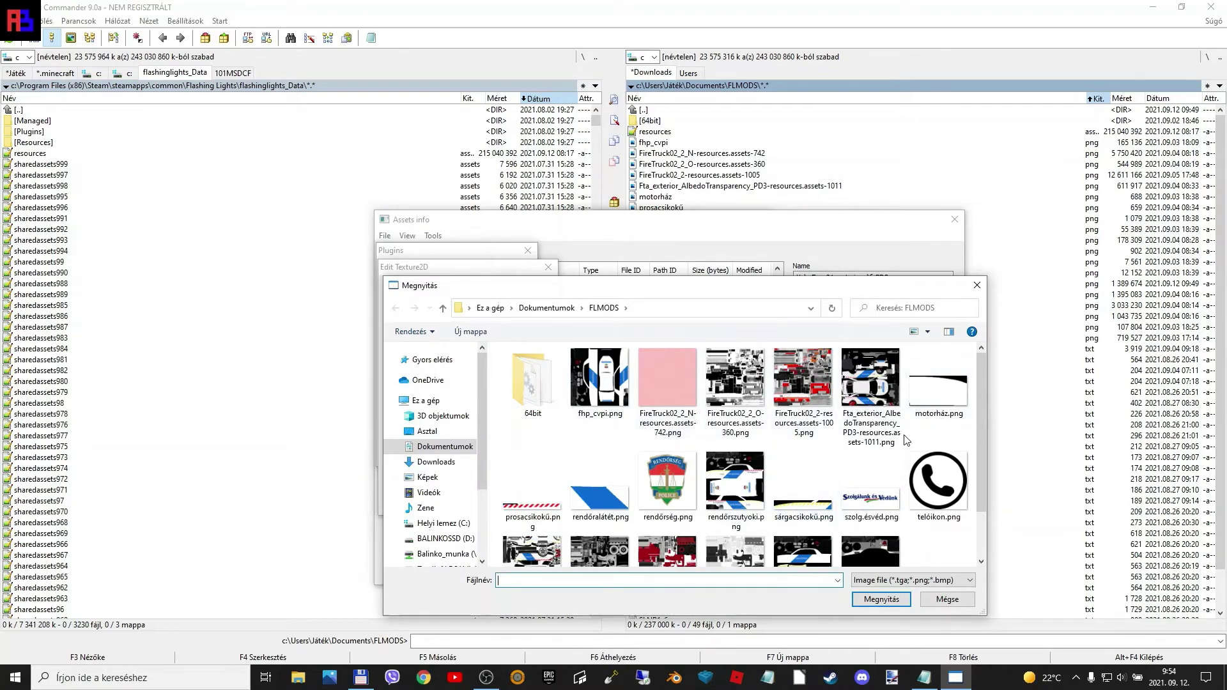
scroll(905, 439, down, 1)
click(537, 511)
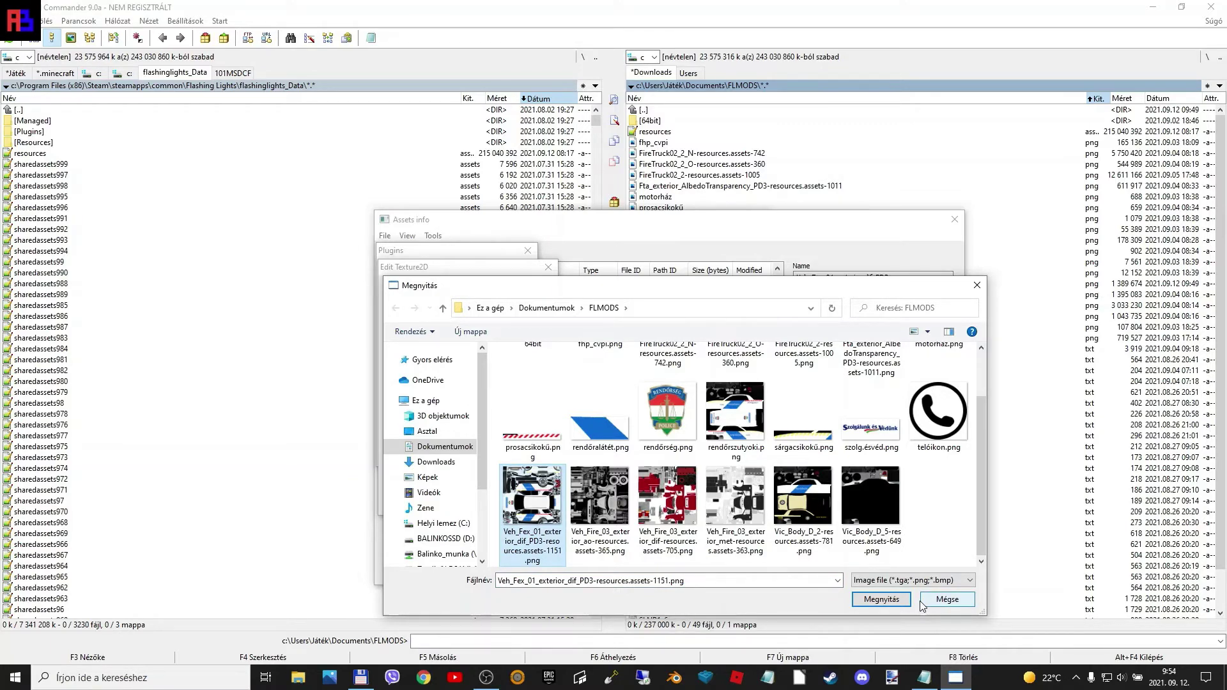
click(881, 604)
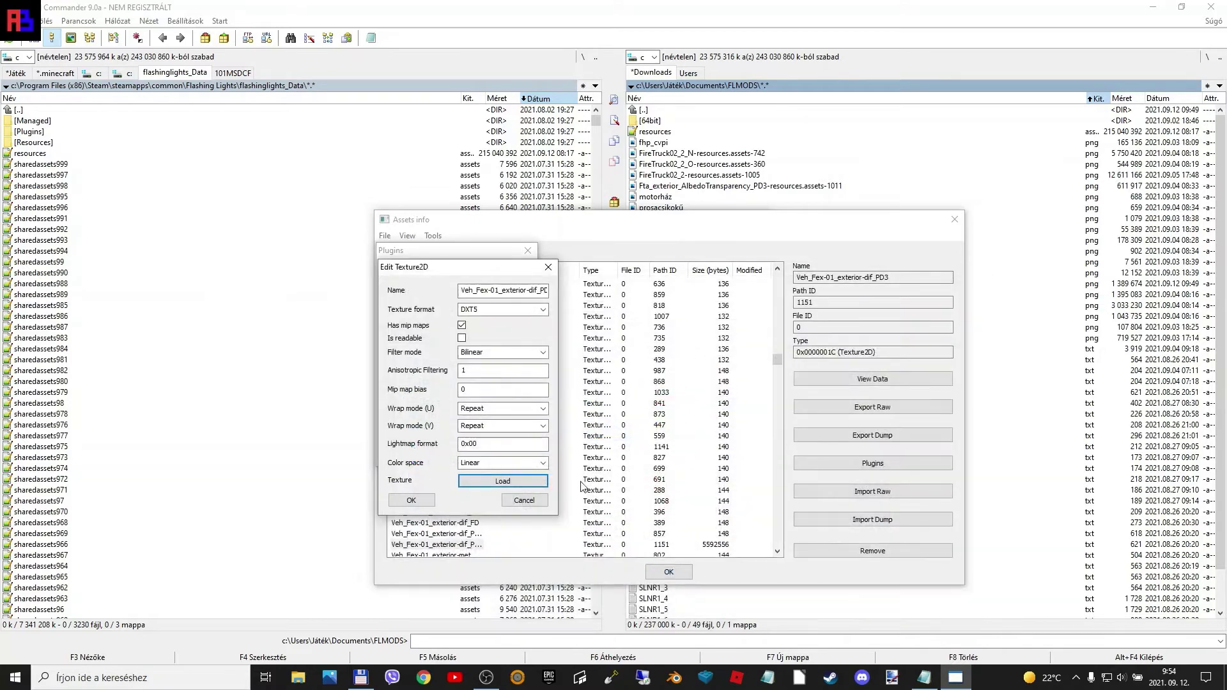
click(419, 501)
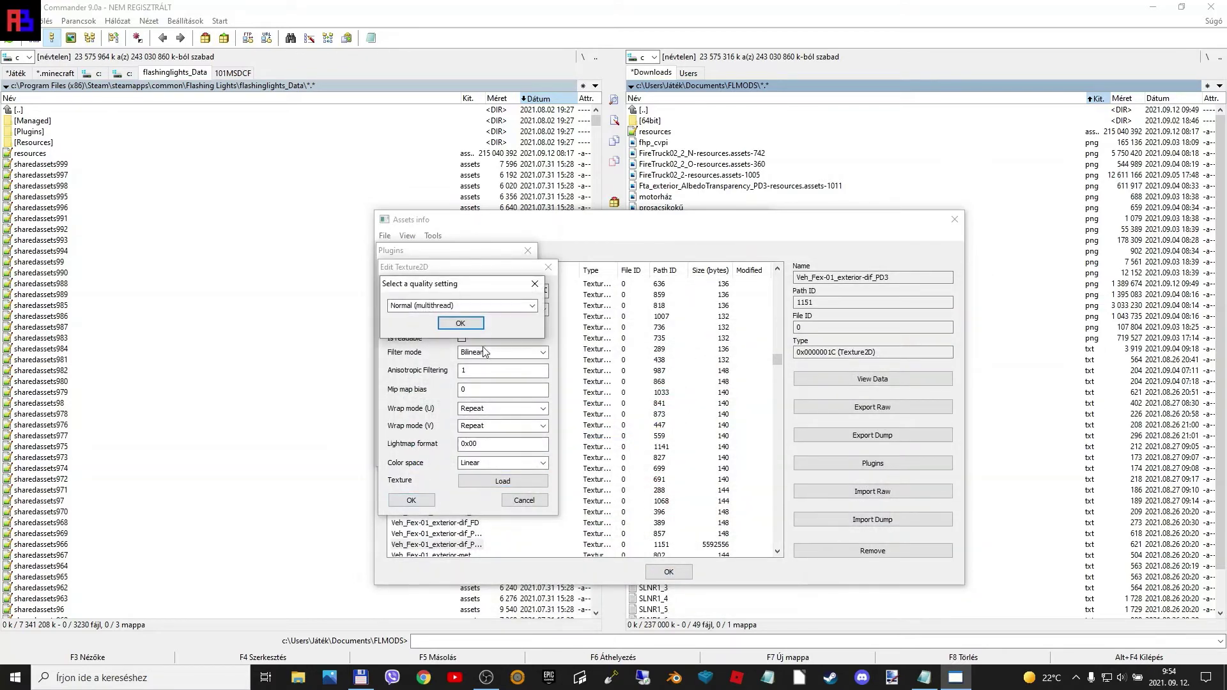
click(460, 322)
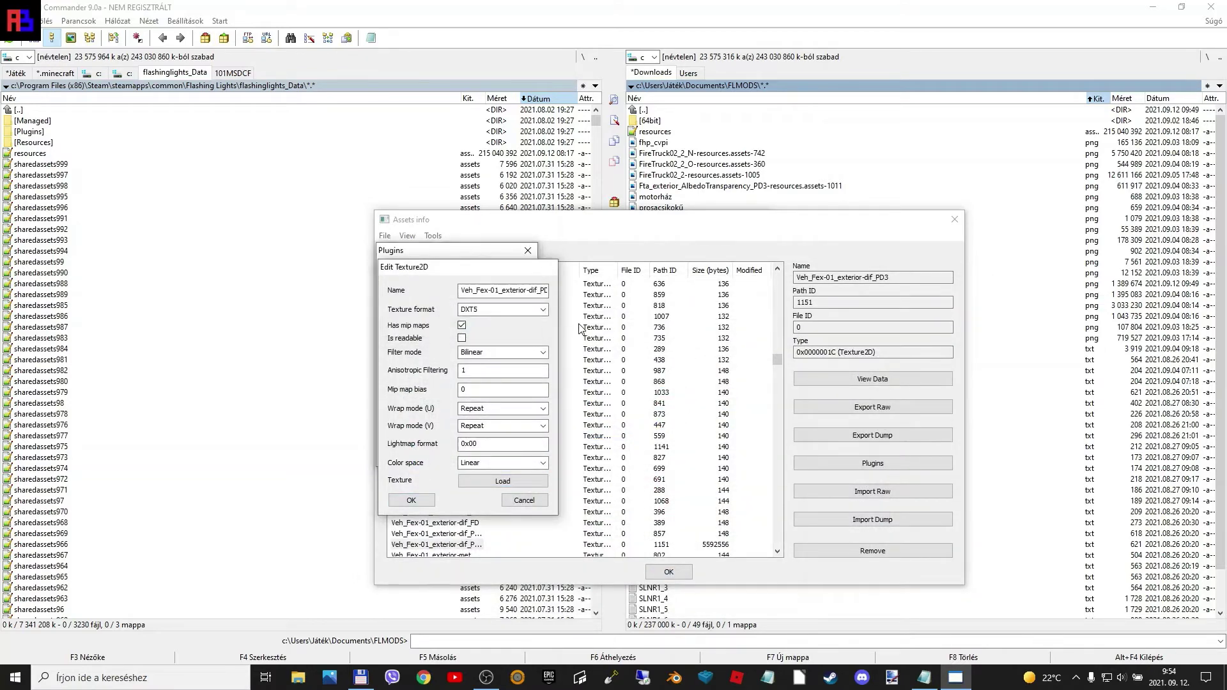
- Save the asset changes as resources.assets on the desktop (Asztal) and close the extractor
click(670, 573)
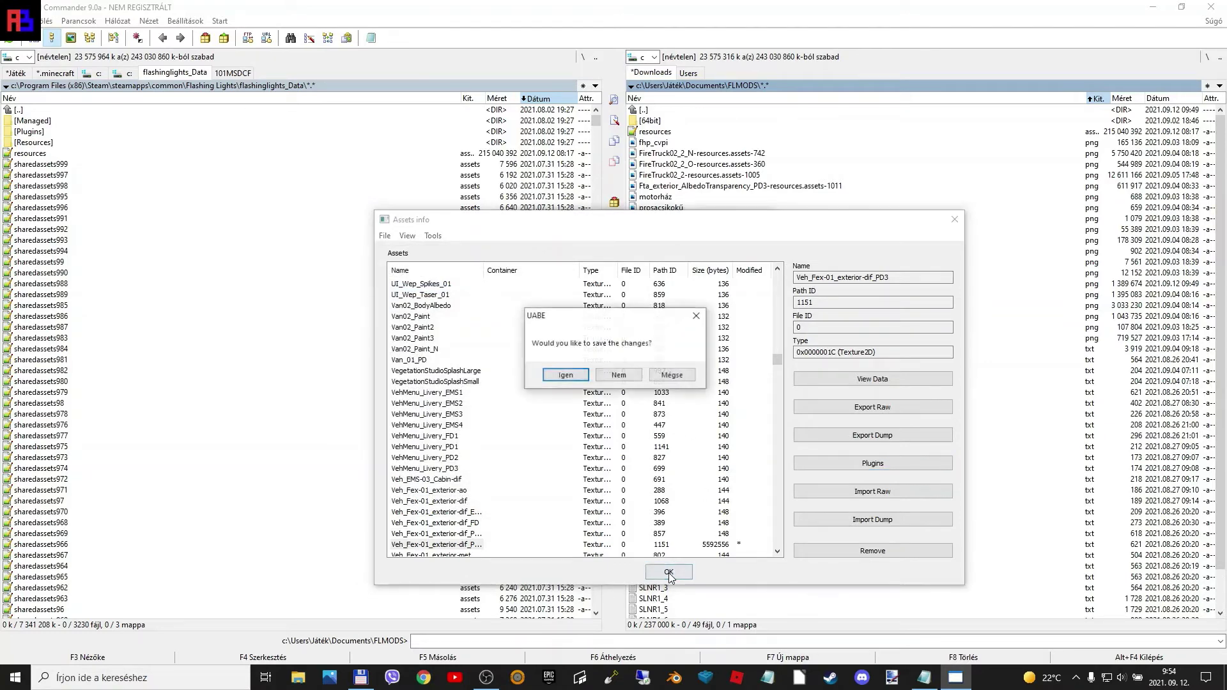
click(567, 377)
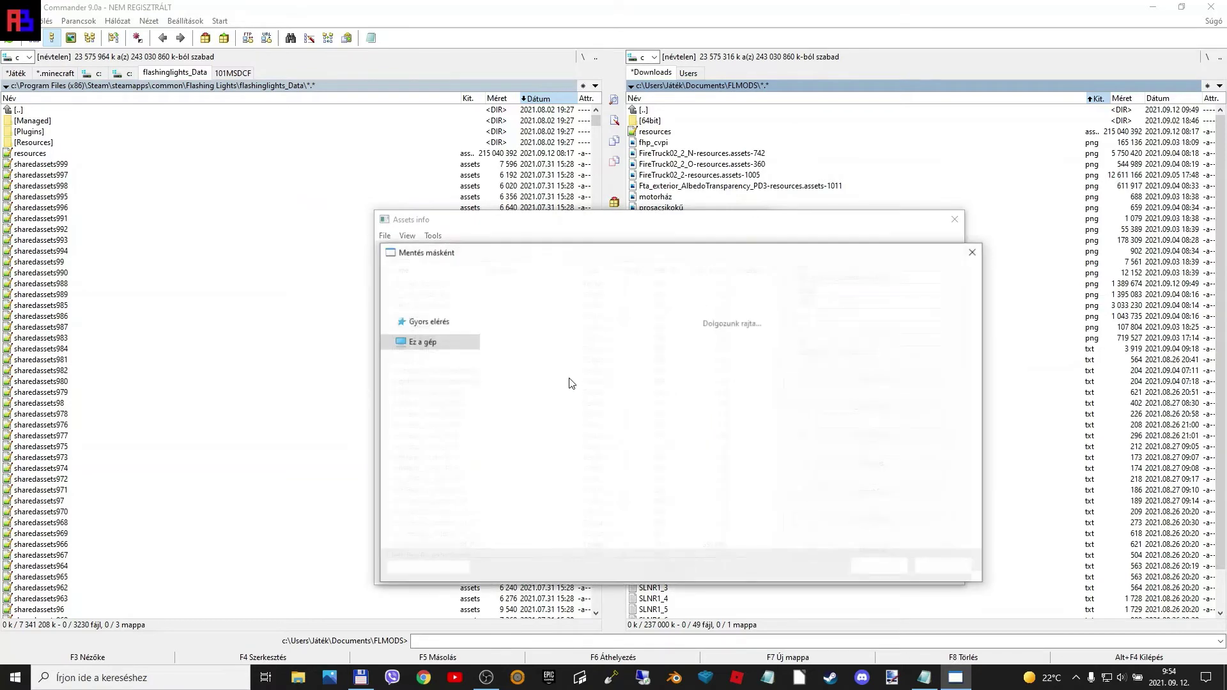
click(461, 397)
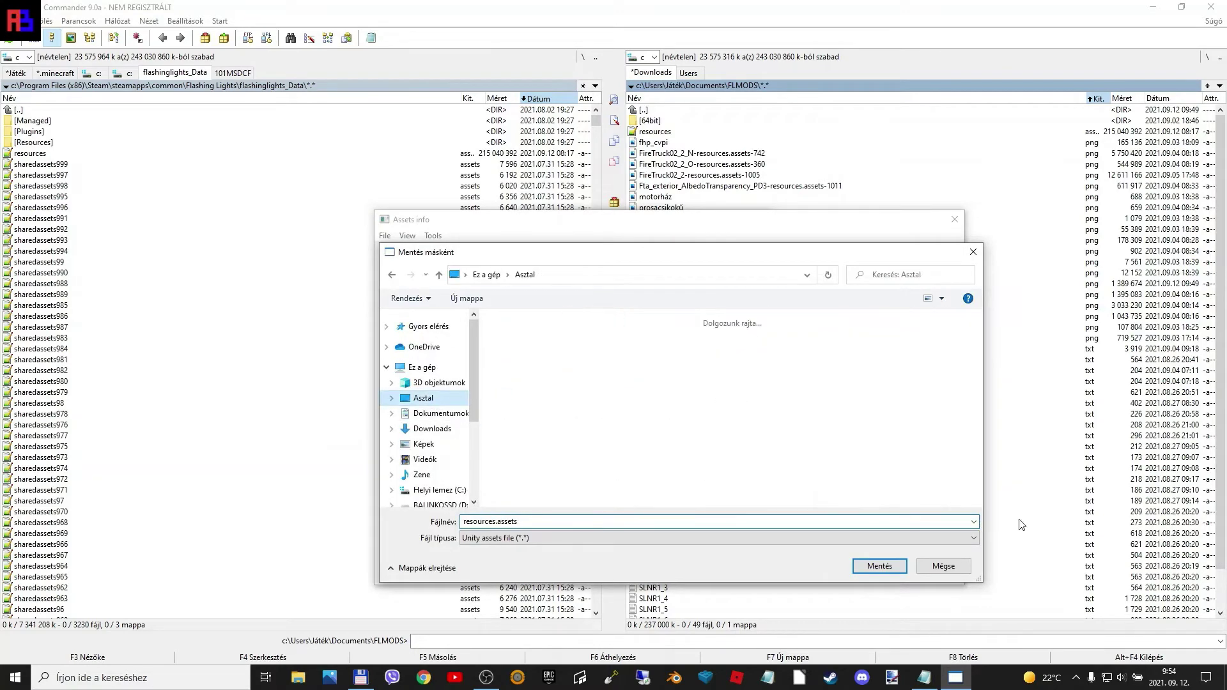
scroll(765, 478, down, 10)
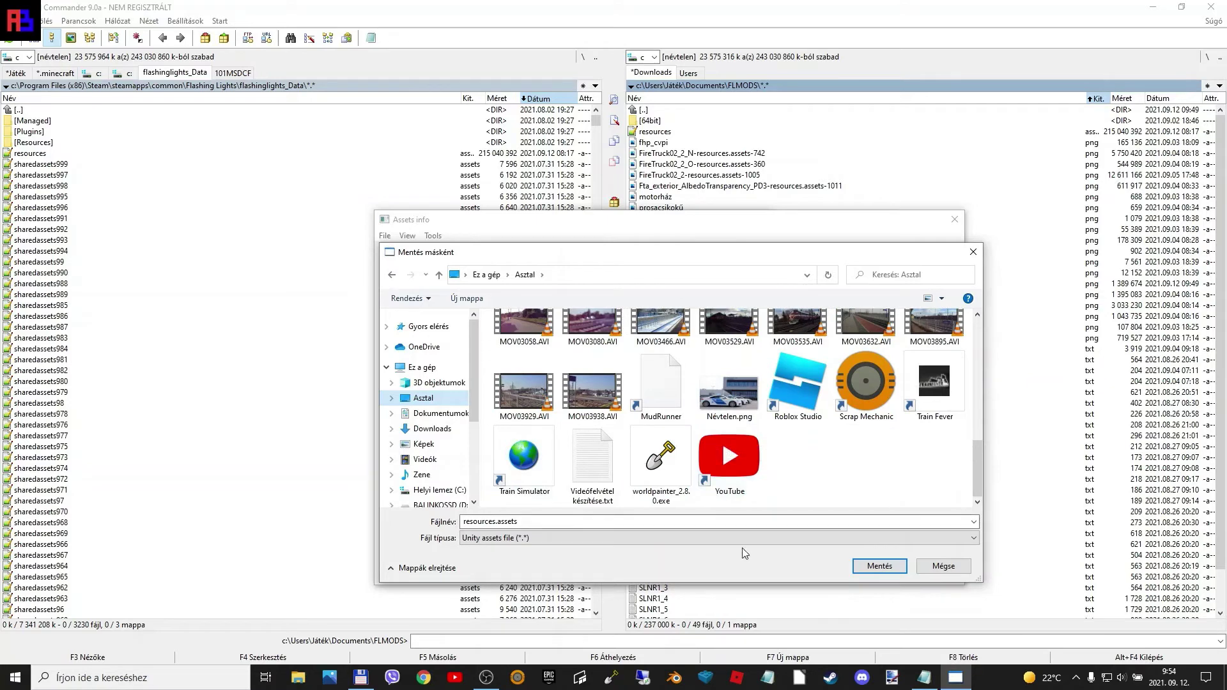
click(884, 570)
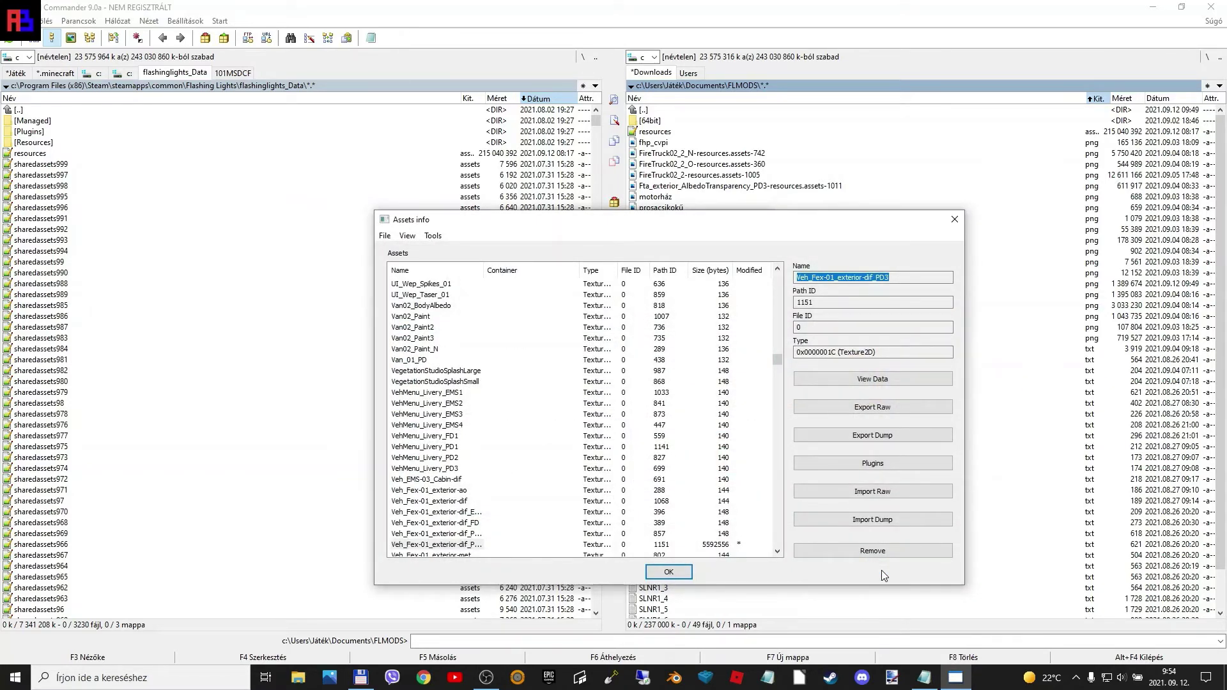
key(Return)
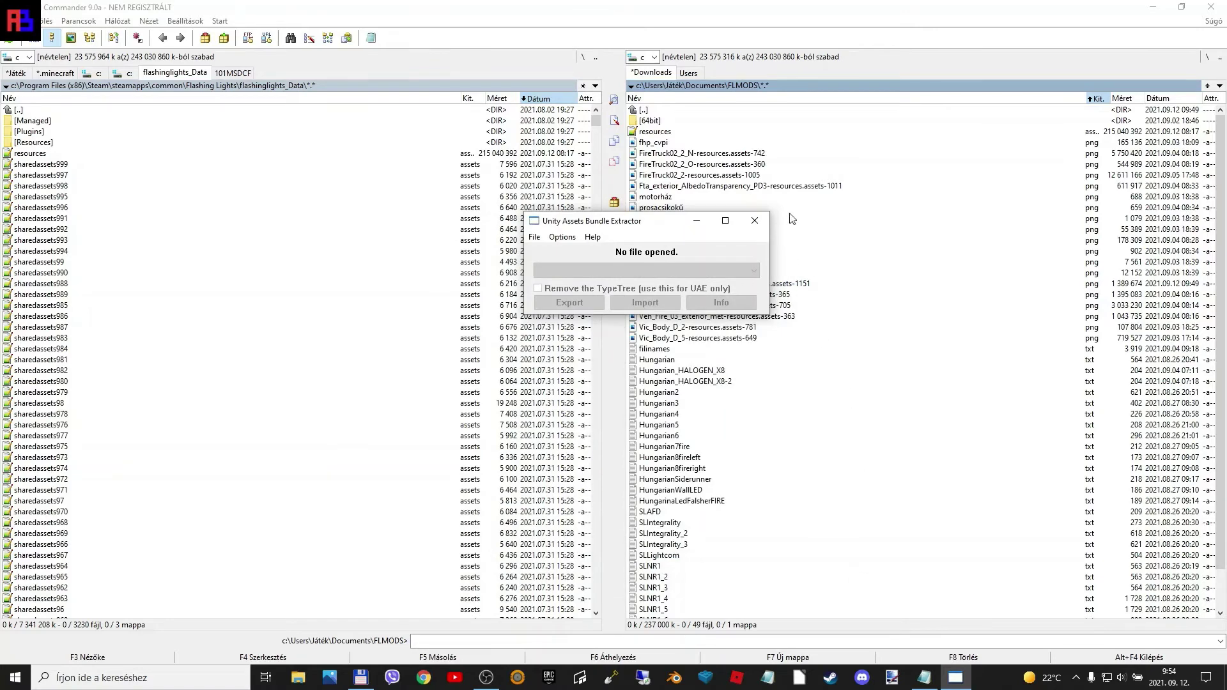
click(754, 220)
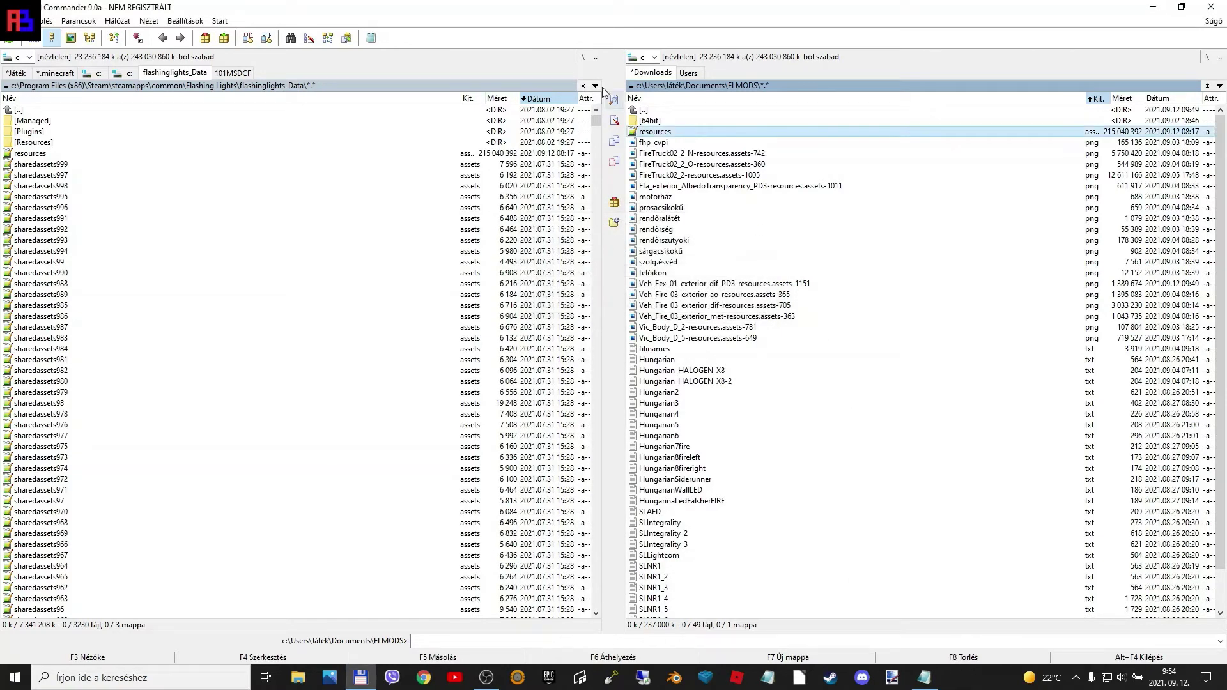
- Go from the FLMODS folder to the Desktop folder and cut the newly saved resources.assets
double_click(650, 113)
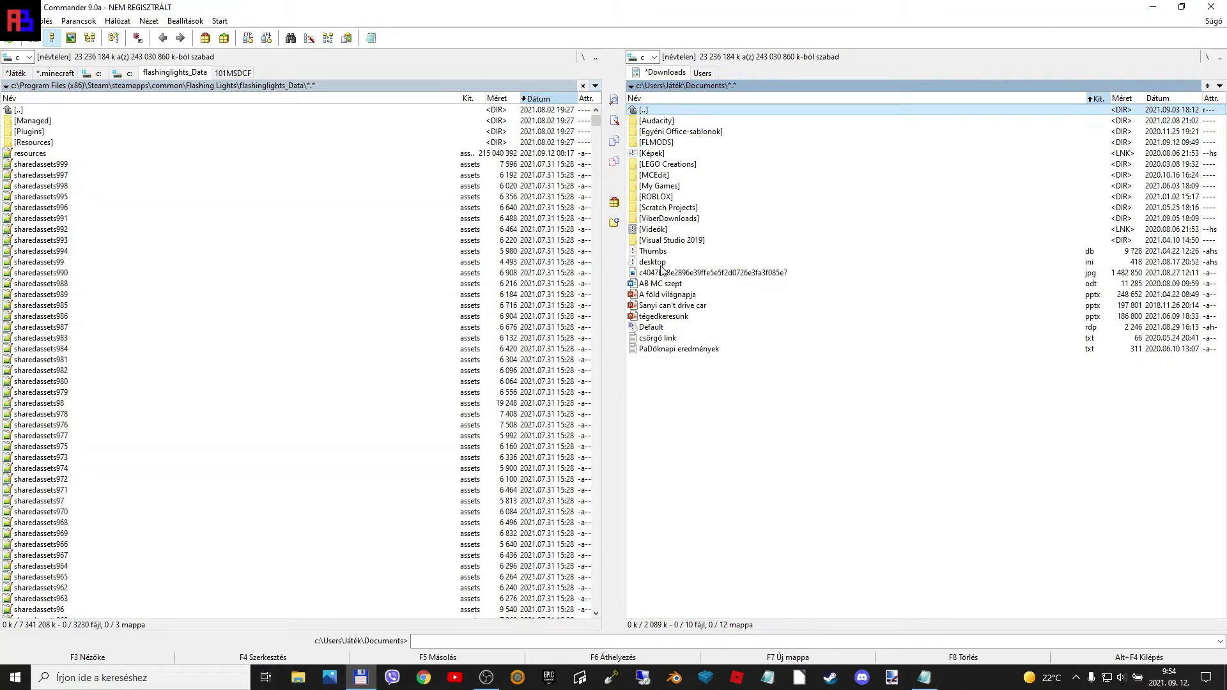
double_click(657, 112)
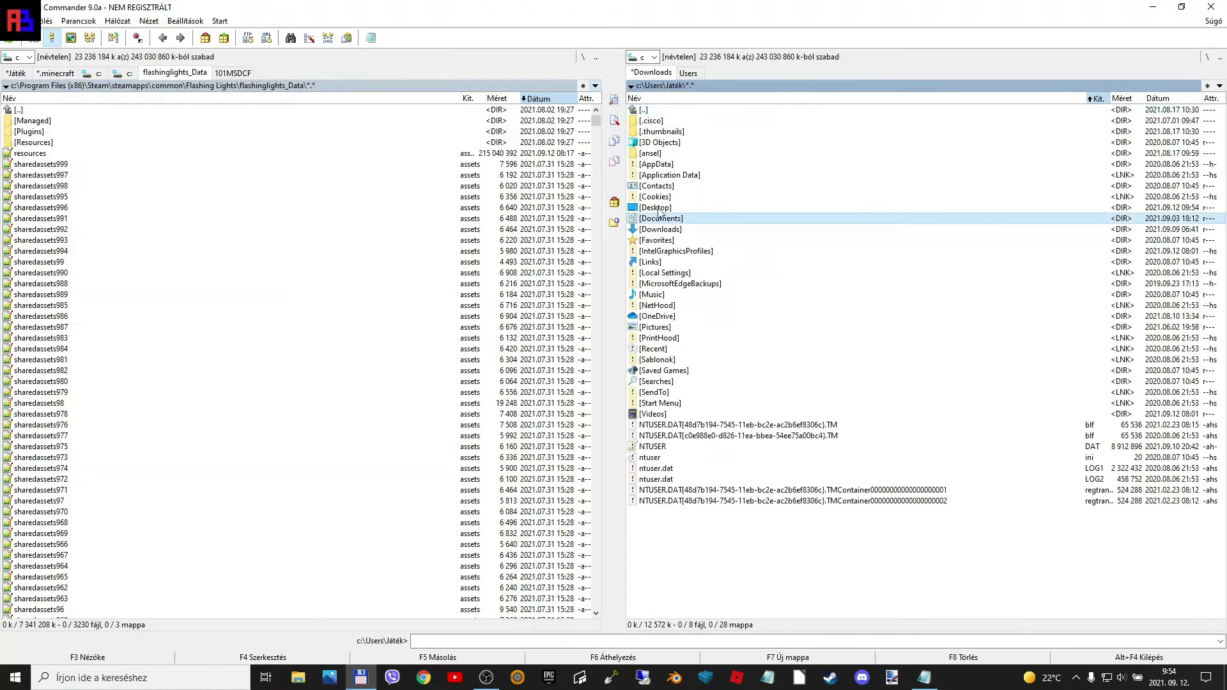
click(656, 240)
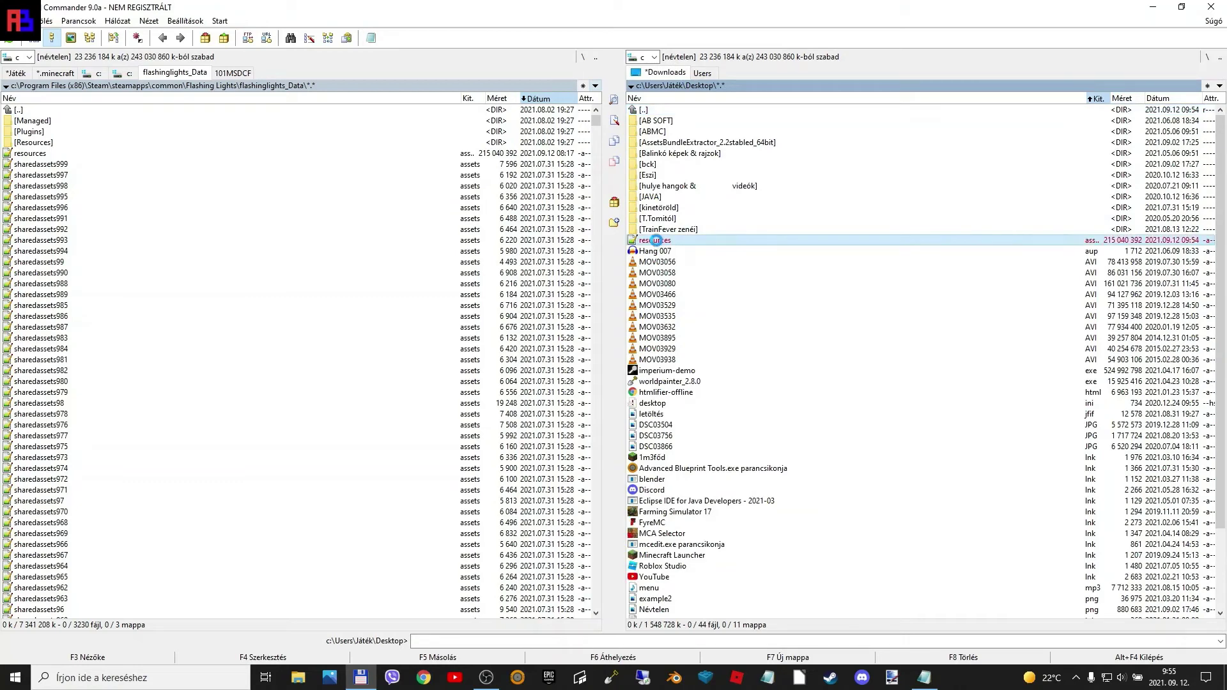
right_click(656, 240)
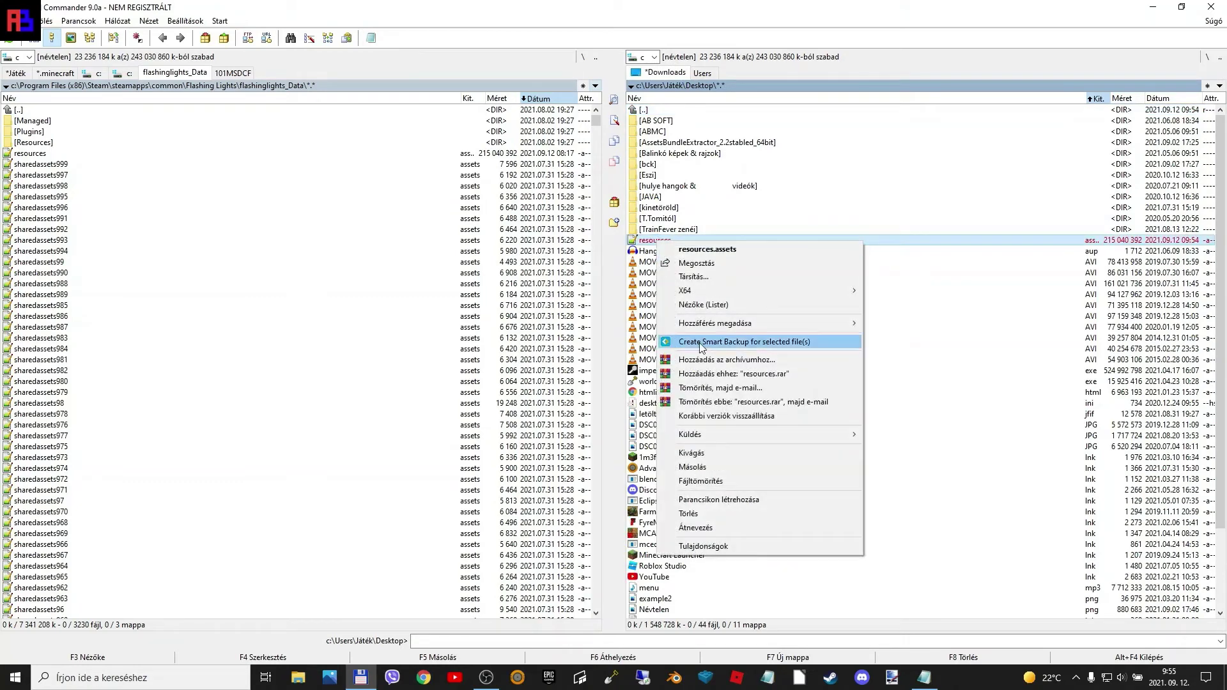
click(711, 457)
- Return to Documents\FLMODS and replace the old resources.assets there with the cut file
double_click(645, 110)
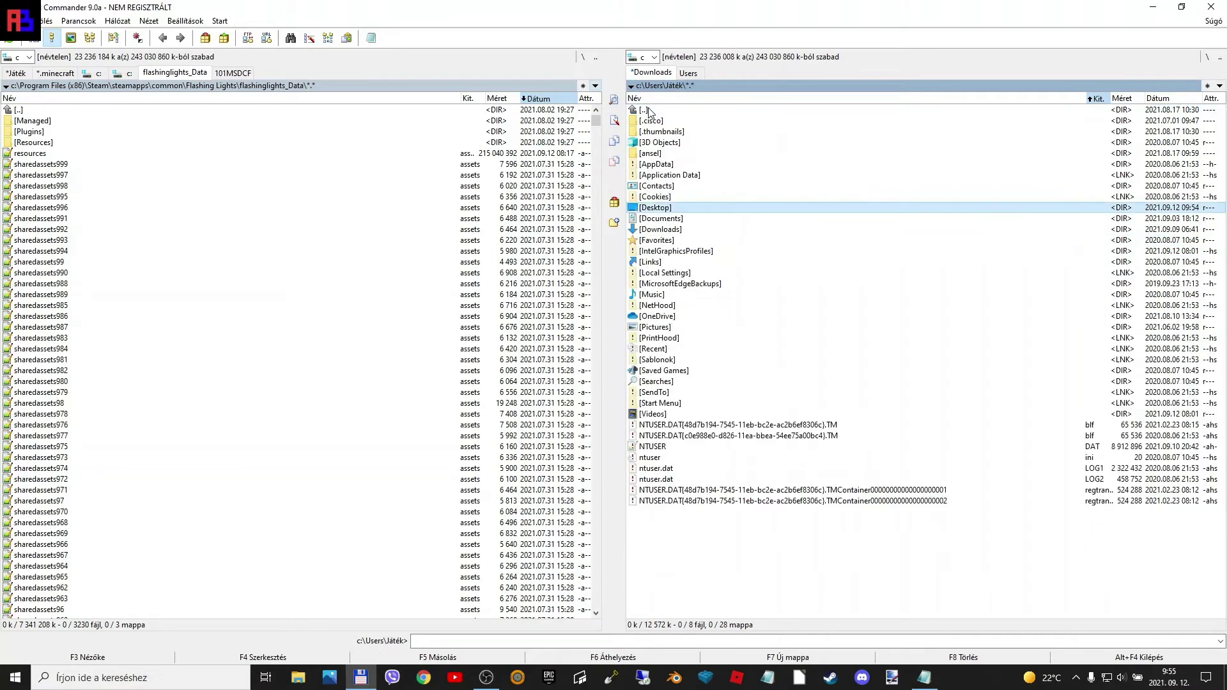
double_click(658, 218)
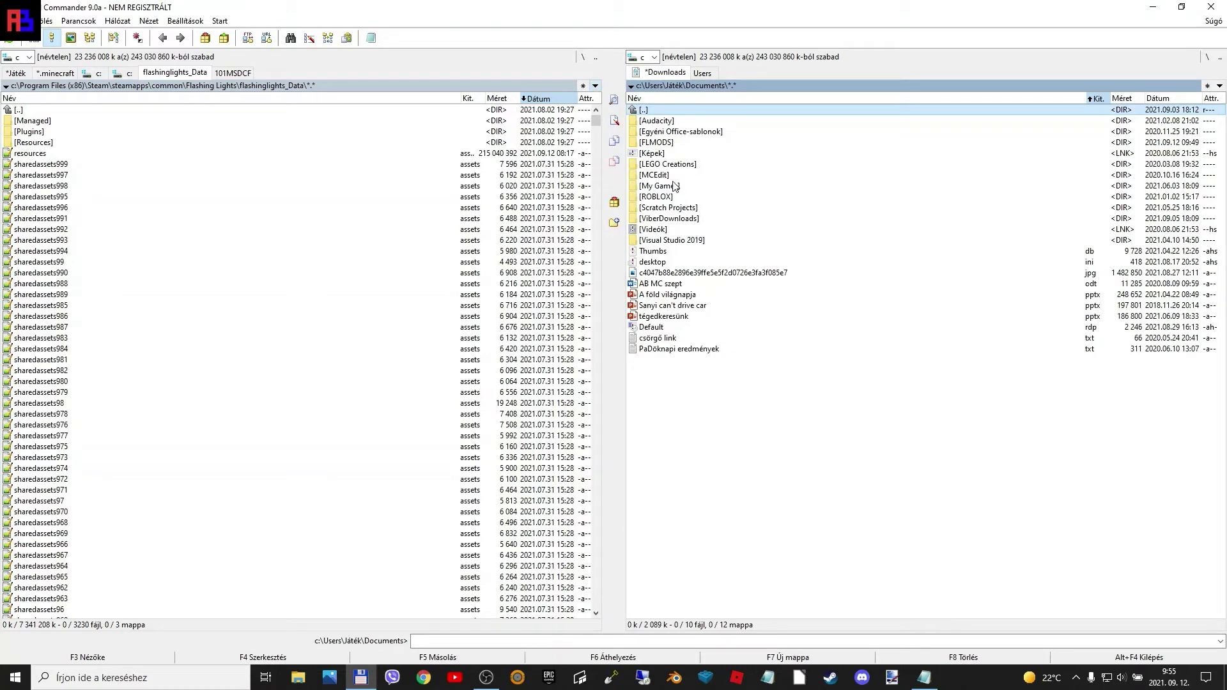
double_click(667, 142)
click(657, 132)
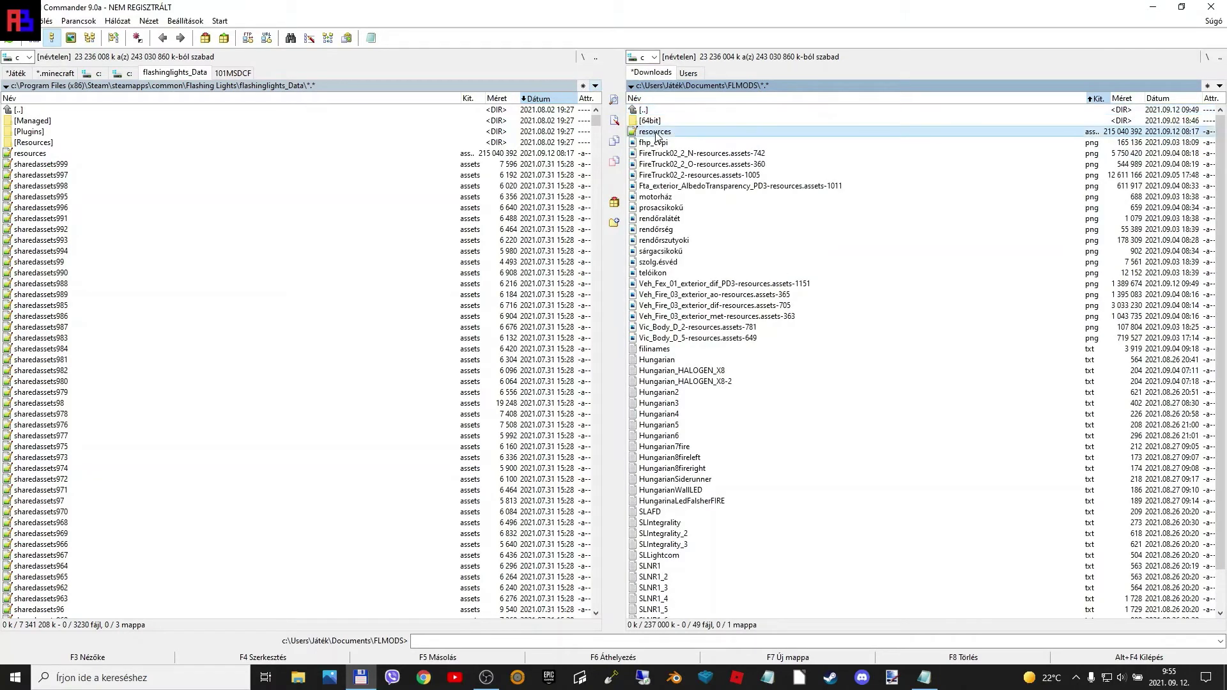
key(Delete)
key(Return)
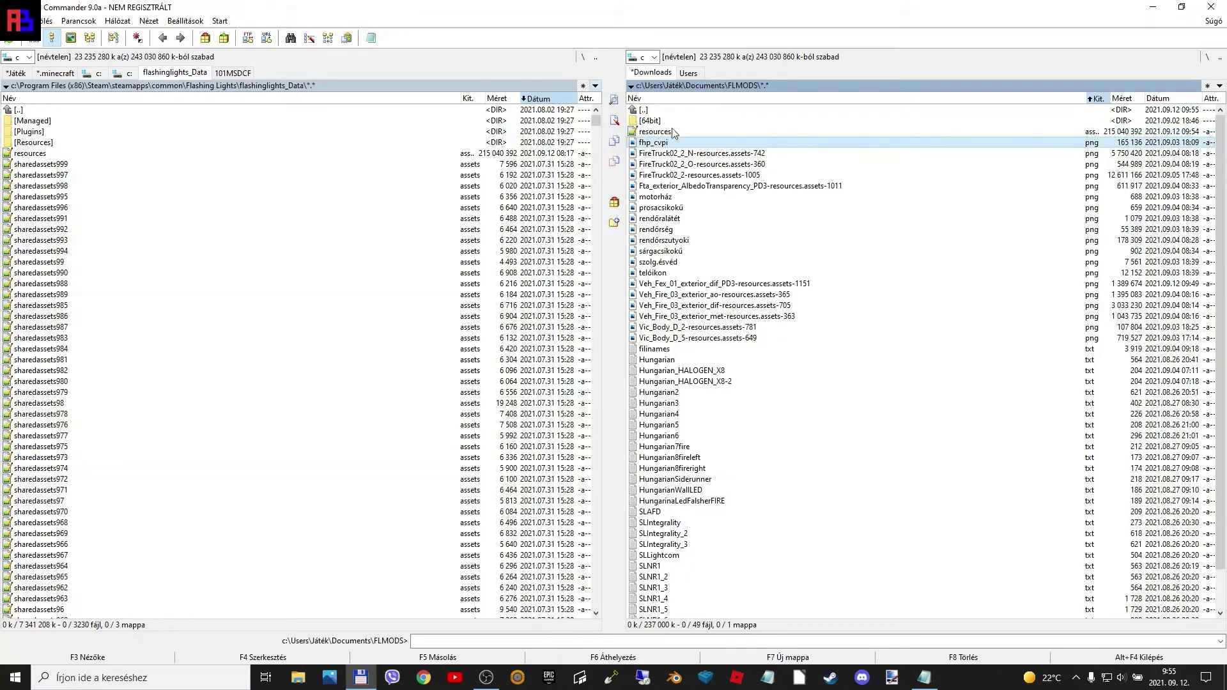
- Copy resources.assets from FLMODS into the game's flashinglights_Data folder, overwriting the existing file, and show the desktop
click(670, 133)
drag(669, 132, 290, 166)
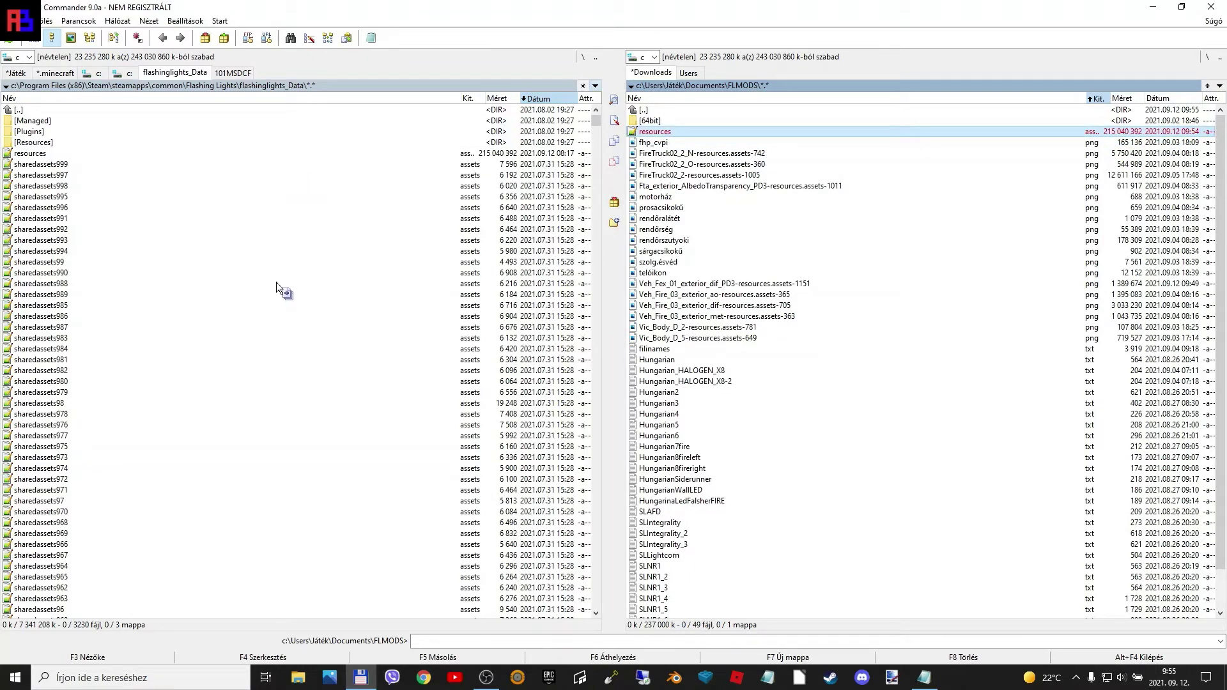
drag(276, 282, 273, 281)
click(476, 362)
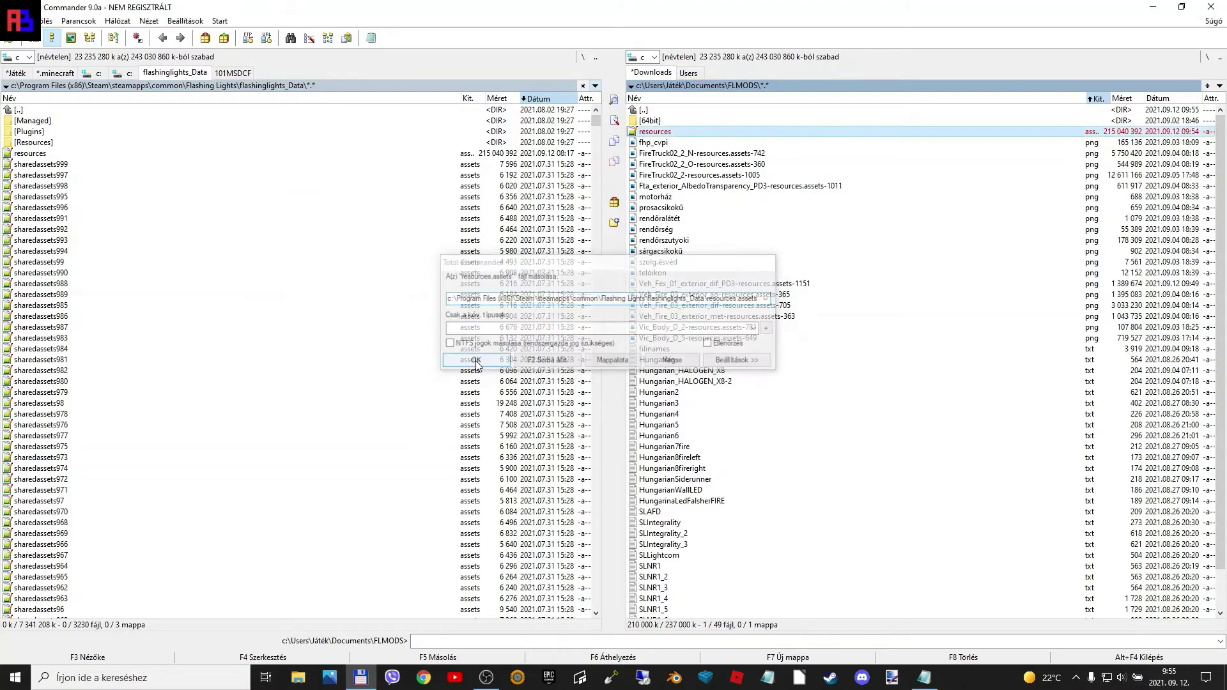
click(514, 369)
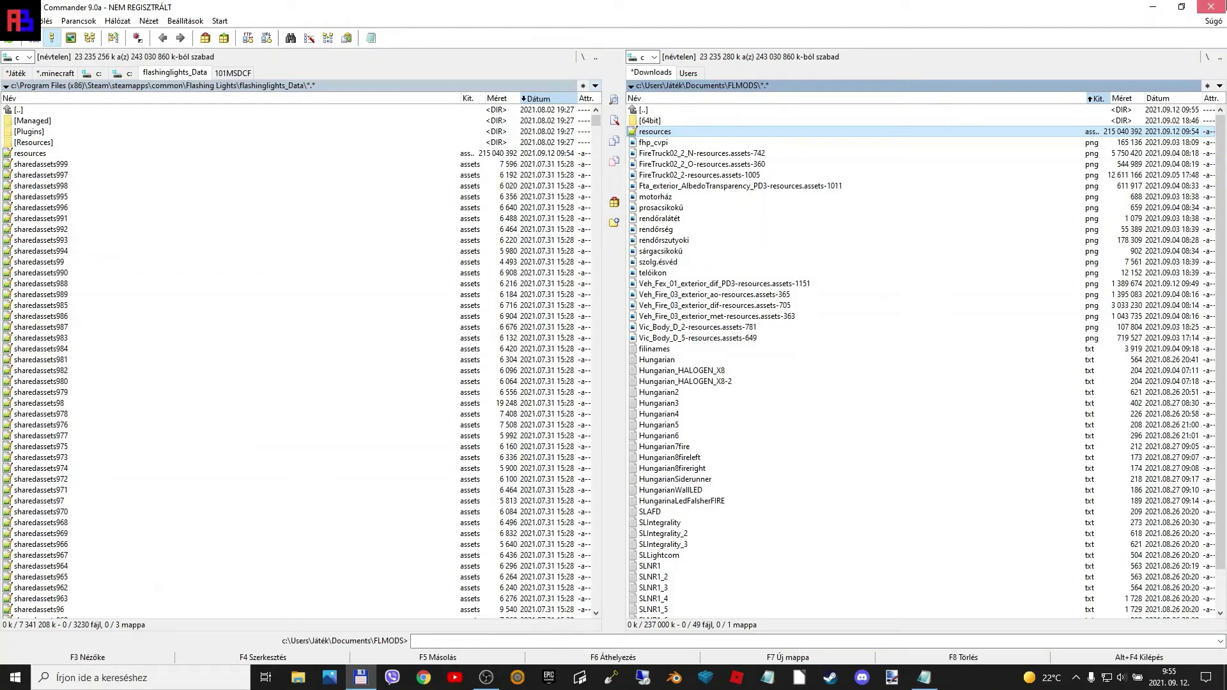
key(super+d)
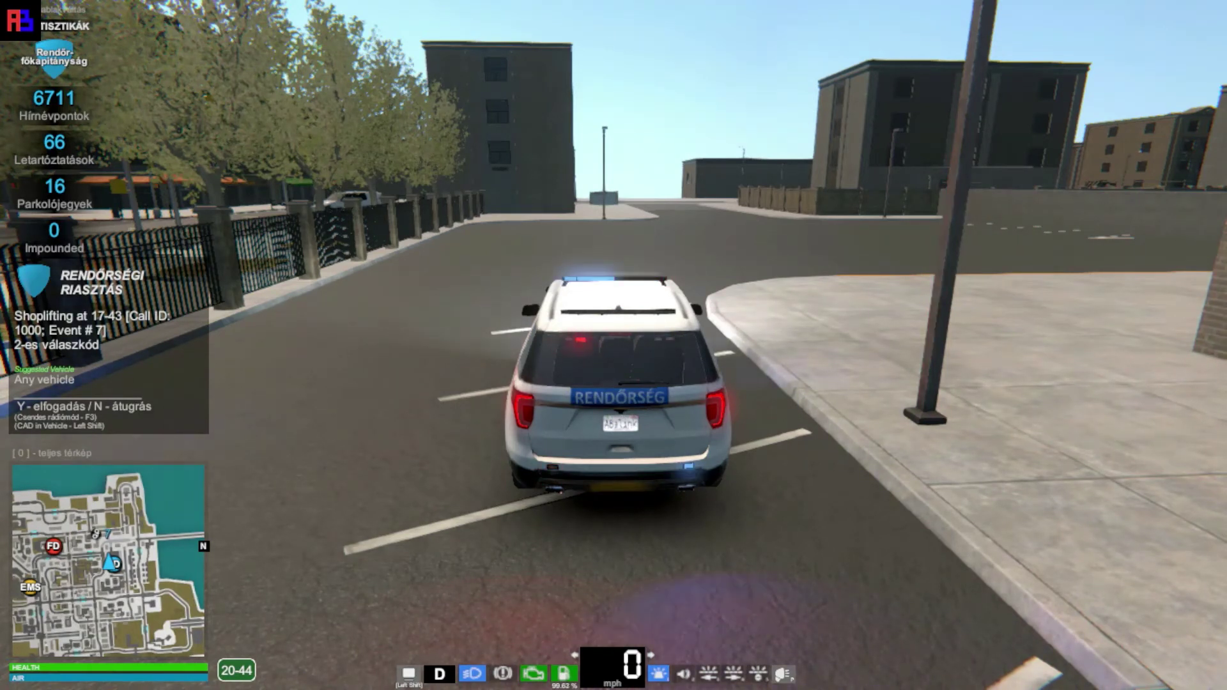
- Skip the Shoplifting call in Flashing Lights and walk into the police station to open the vehicle selection screen
key(n)
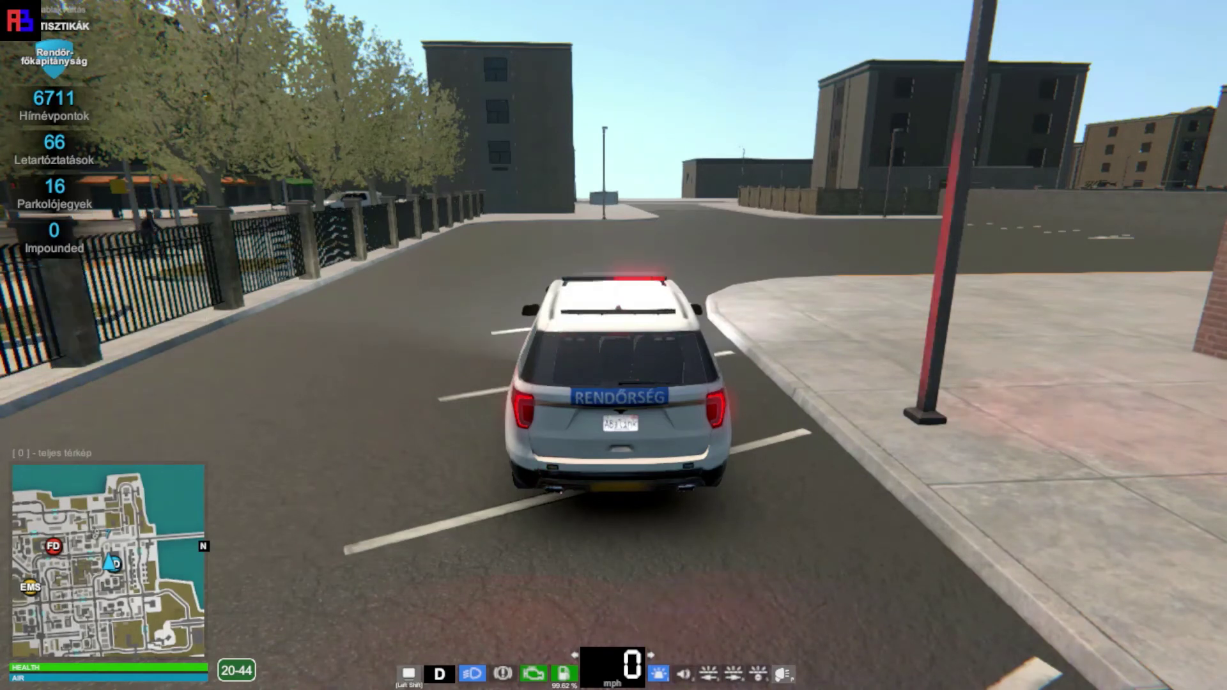
key(f)
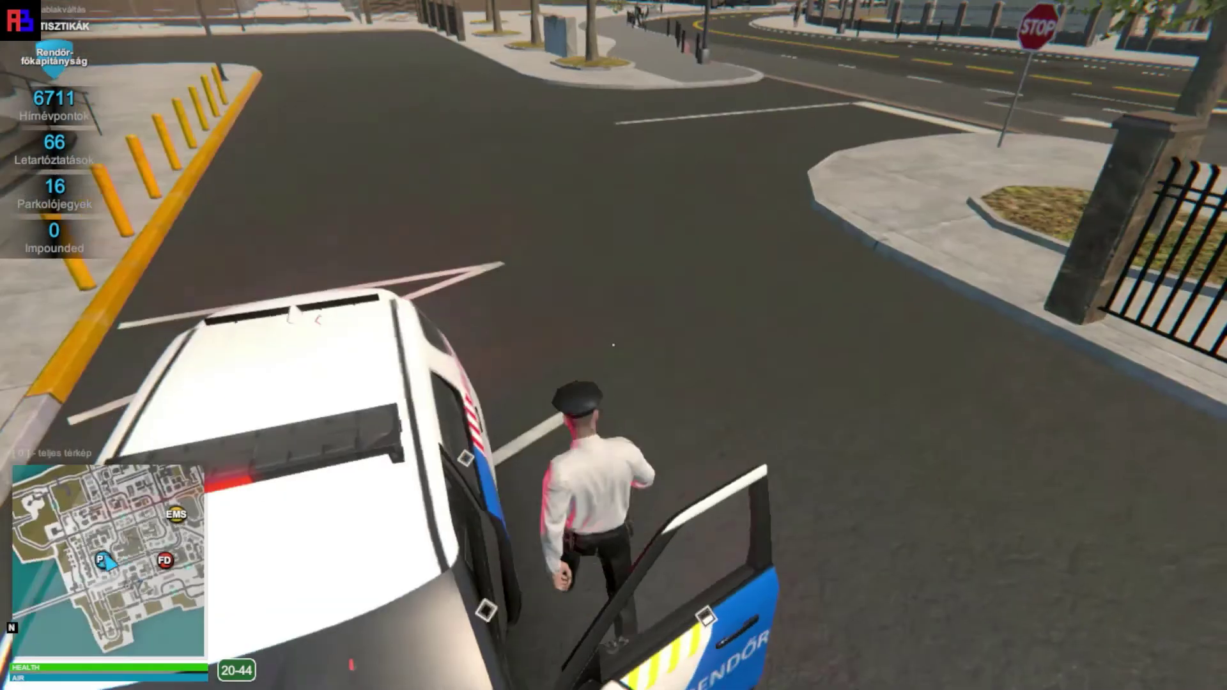
key(w)
key(w)
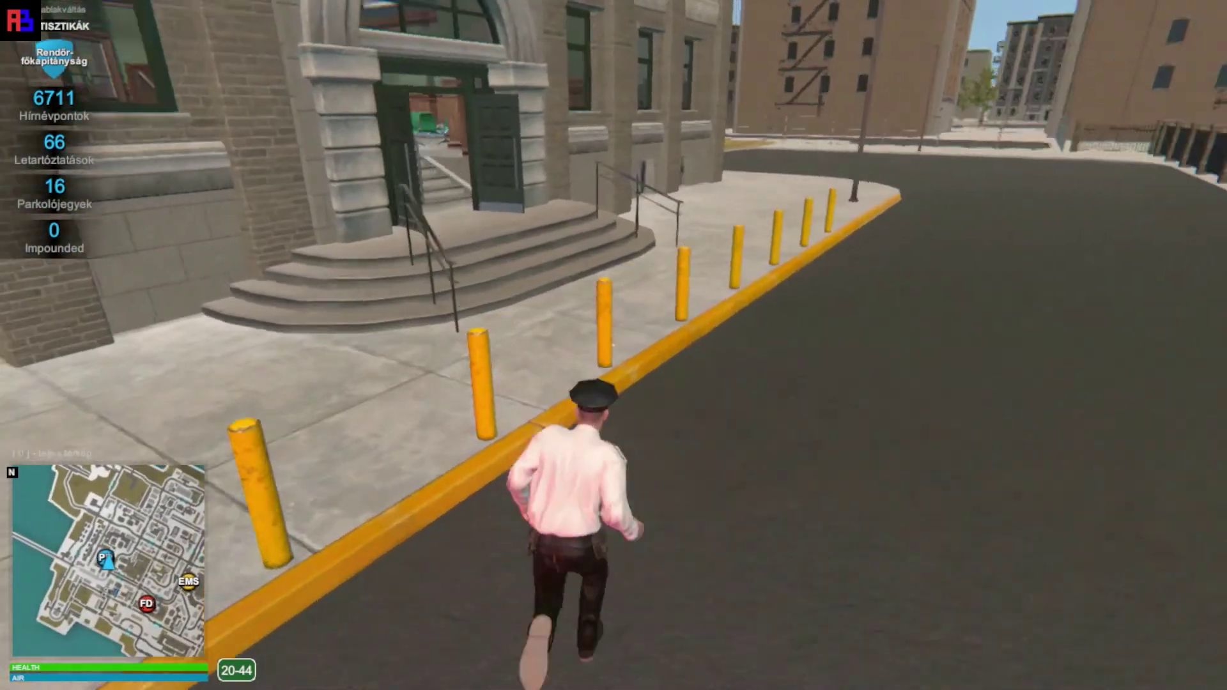
key(w)
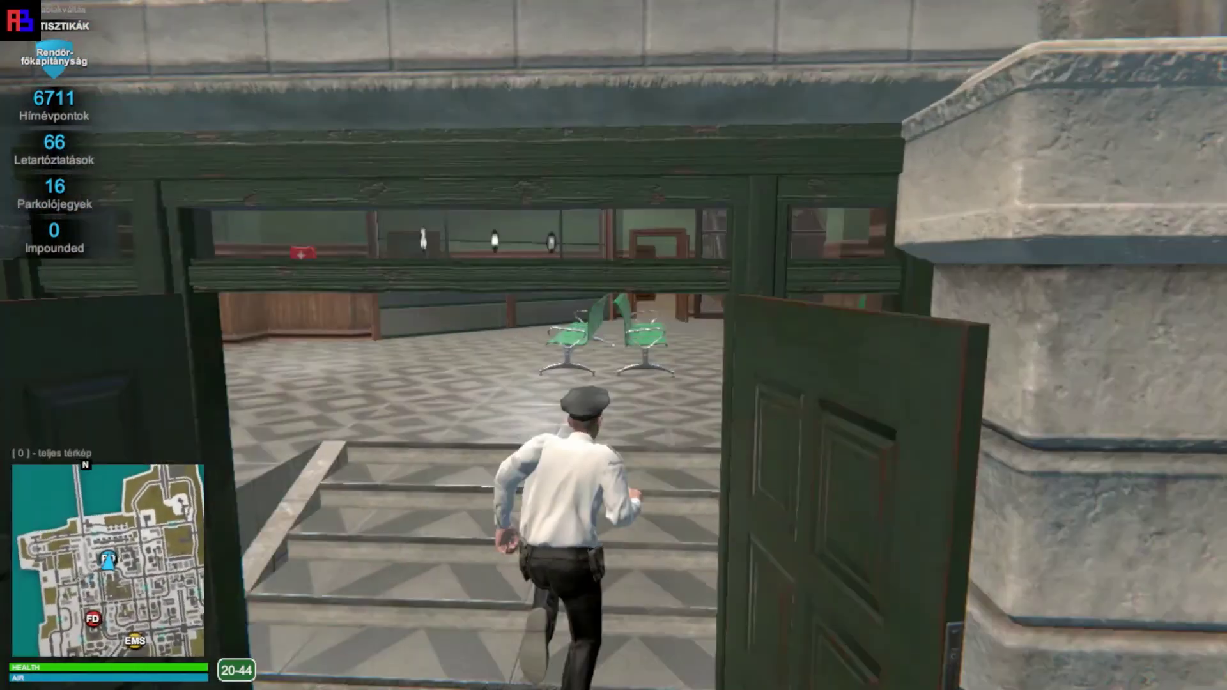
key(w)
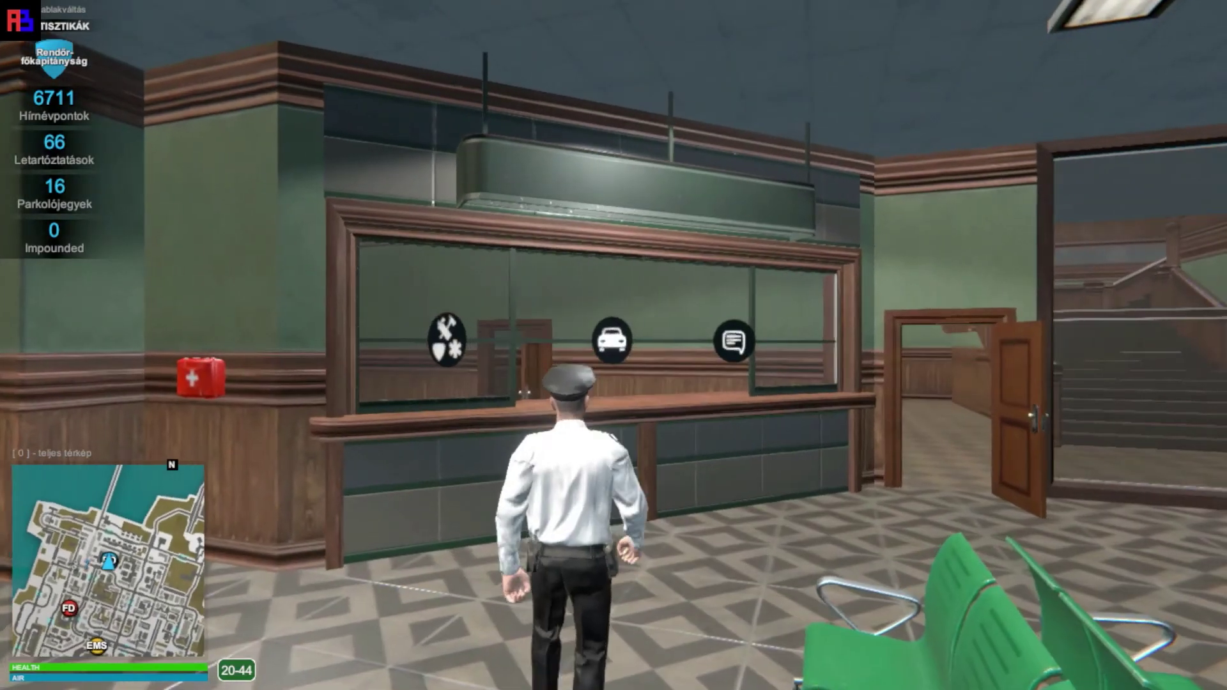
key(e)
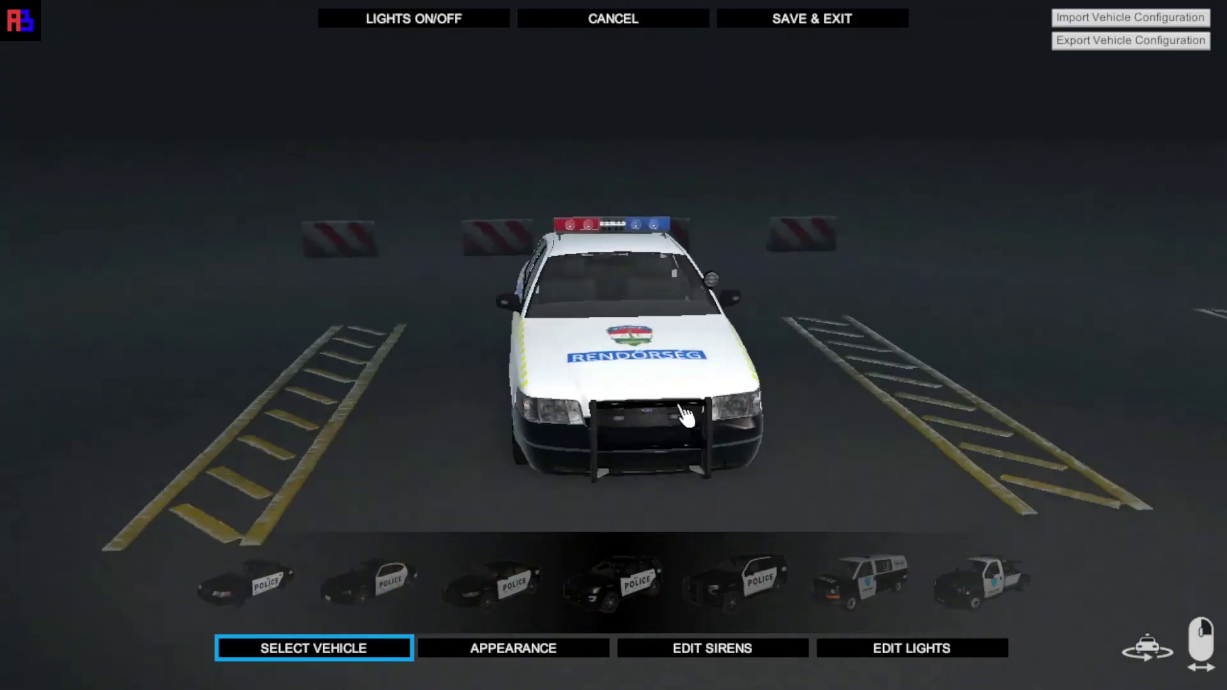
- Inspect the liveries of the first three police cars in the vehicle selection, rotating the models
drag(548, 422, 511, 382)
click(385, 603)
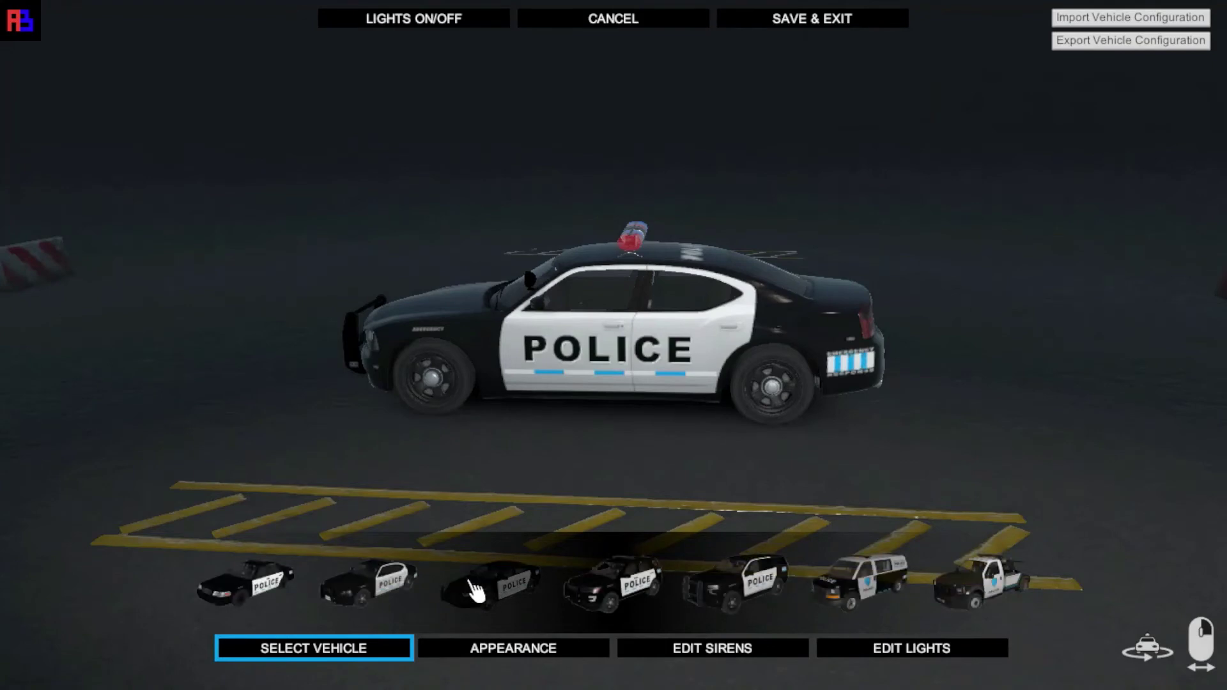
click(496, 598)
drag(764, 287, 593, 319)
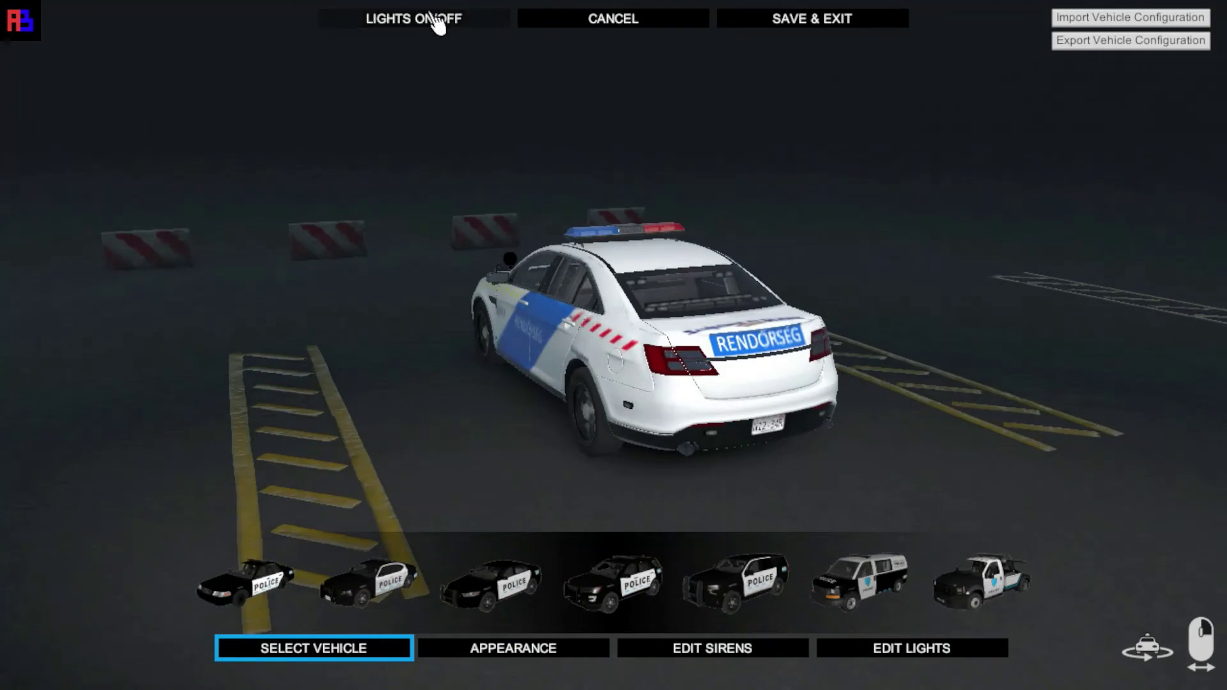